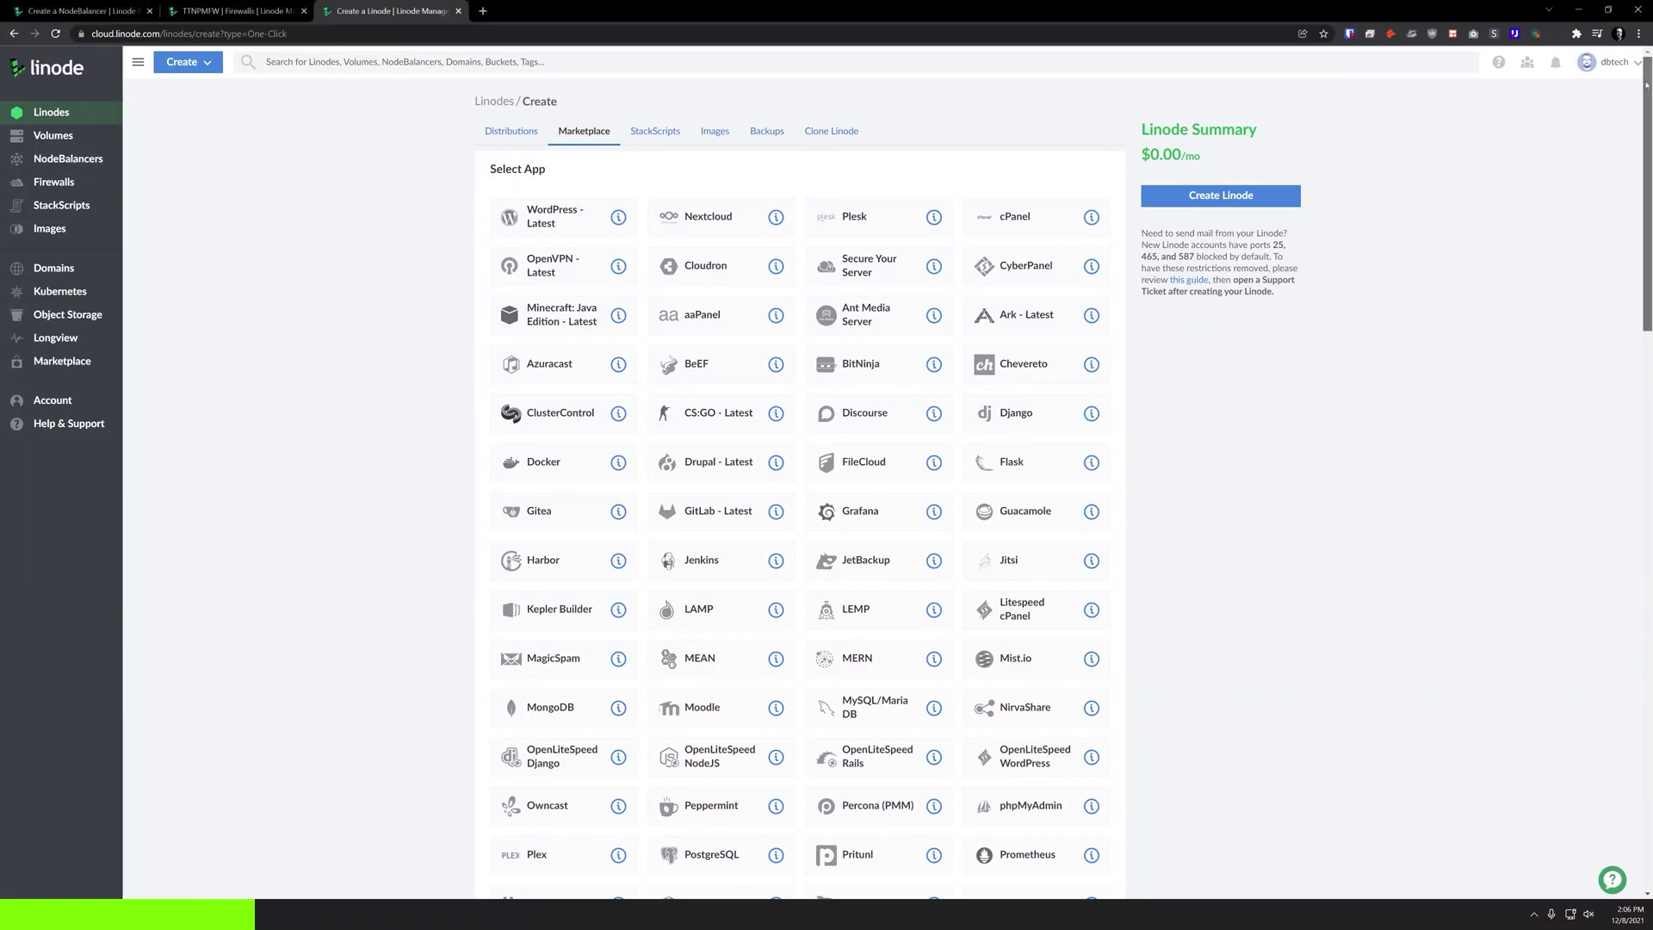
- Scroll through the DockerServer Linode page to review its Dedicated 4 GB Dallas provisioning summary
{"action": "scroll", "coordinate": [801, 473], "scroll_direction": "down", "scroll_amount": 2}
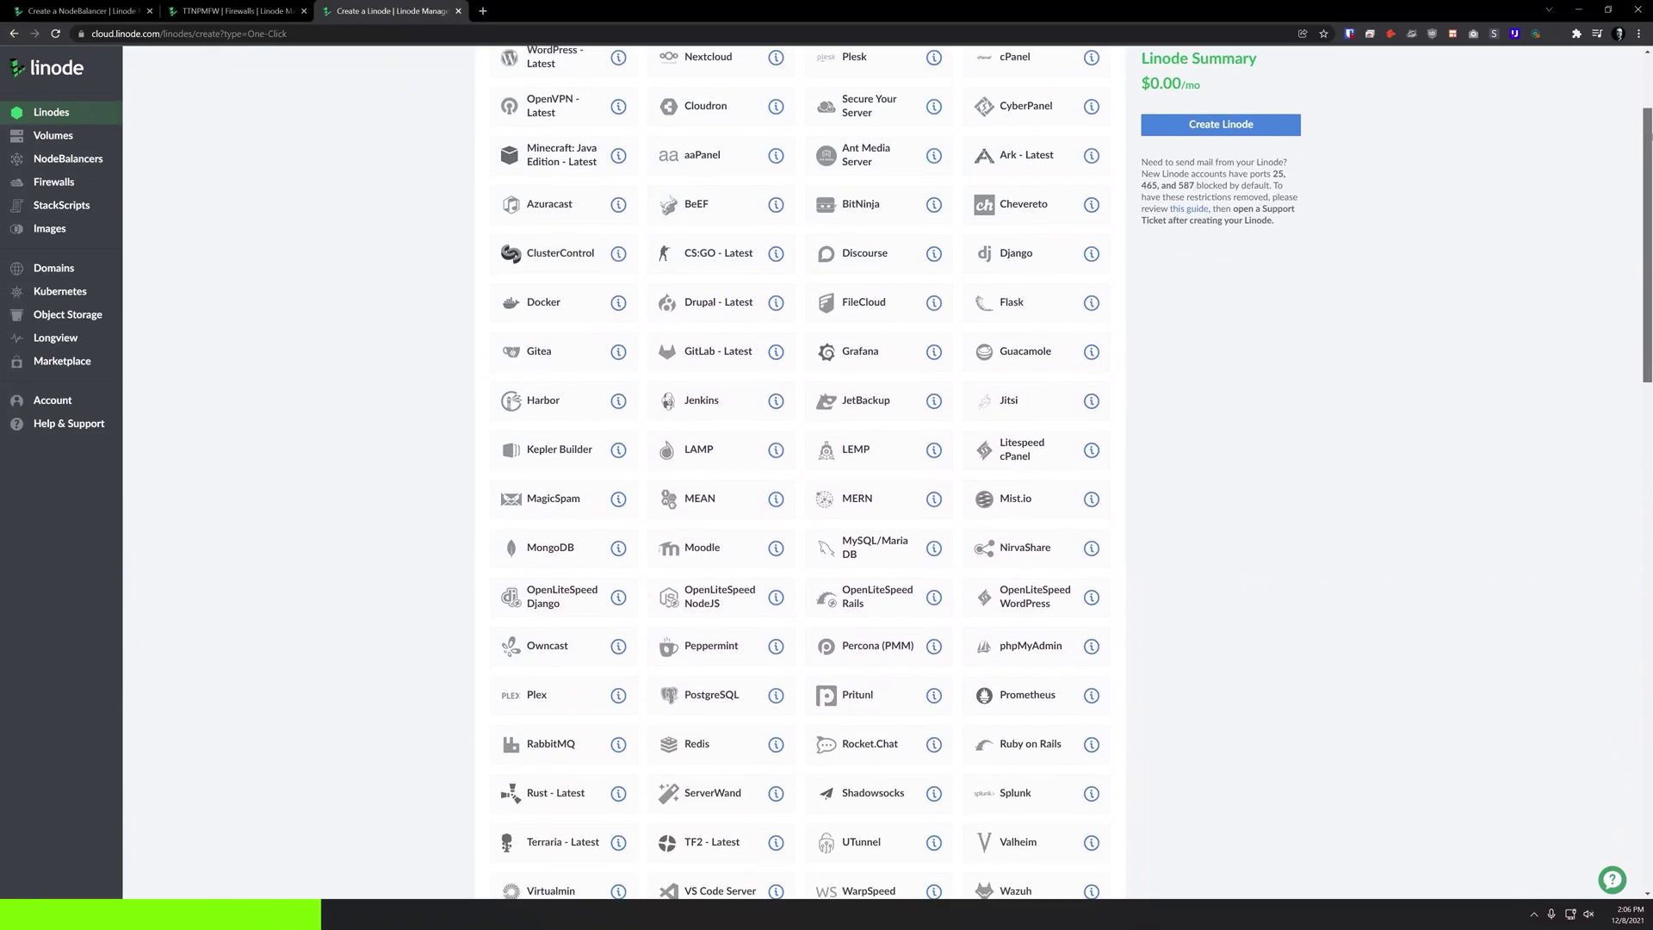
{"action": "scroll", "coordinate": [801, 473], "scroll_direction": "down", "scroll_amount": 3}
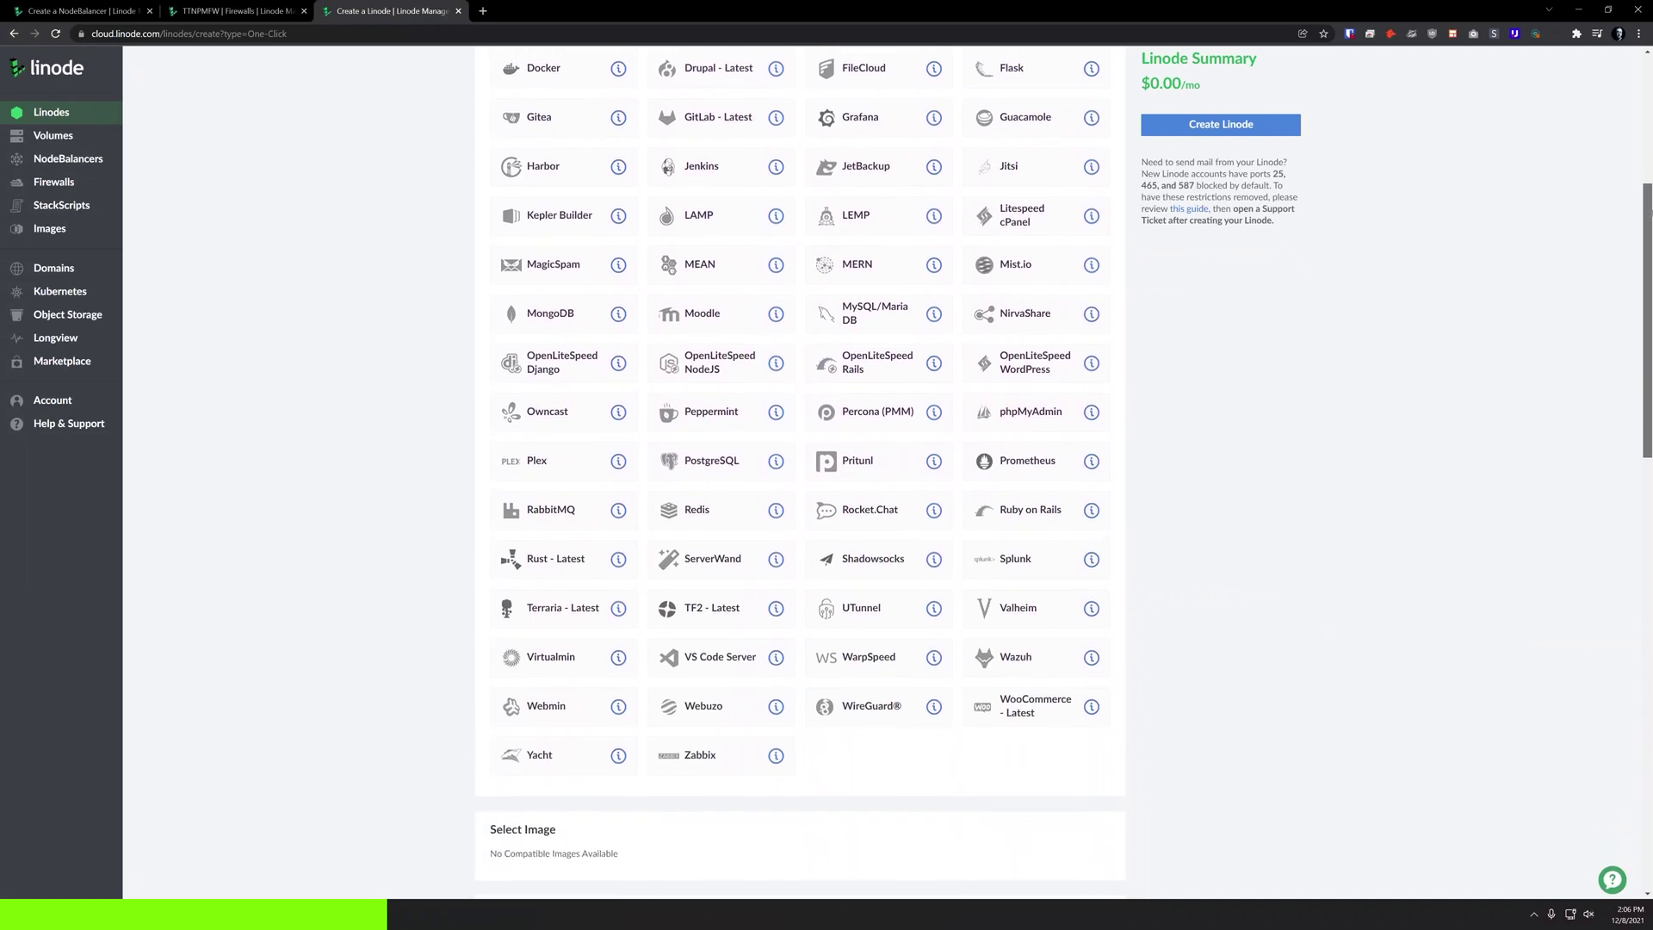
{"action": "scroll", "coordinate": [1649, 255], "scroll_direction": "down", "scroll_amount": 2}
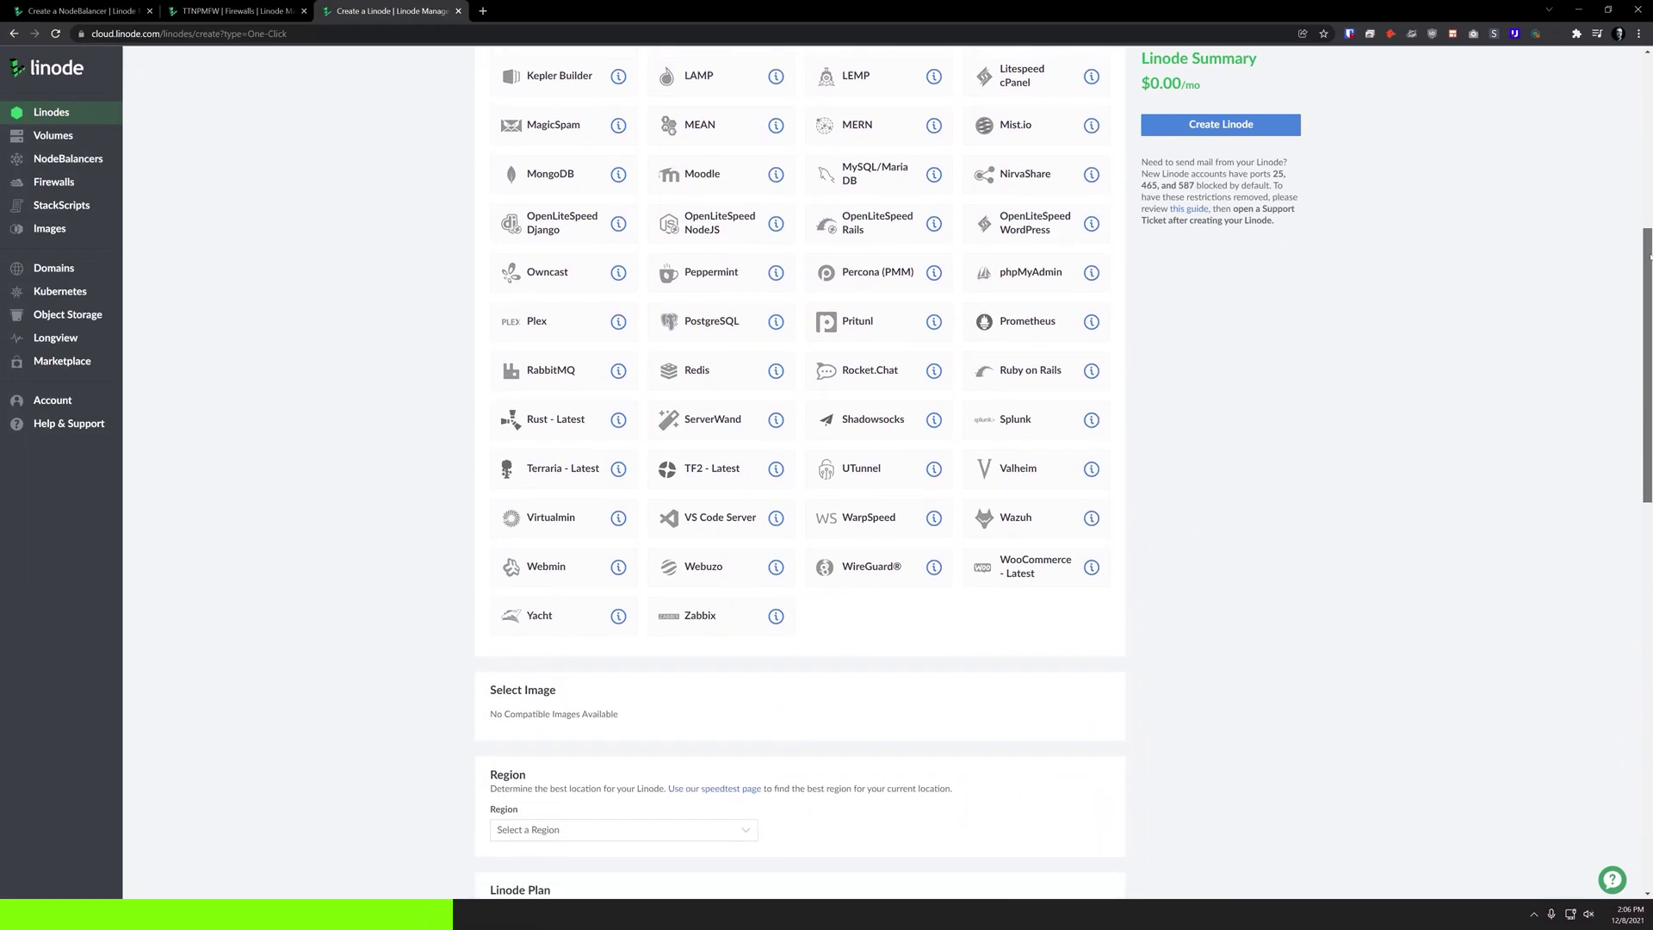
{"action": "left_click_drag", "start_coordinate": [1649, 256], "coordinate": [1649, 583]}
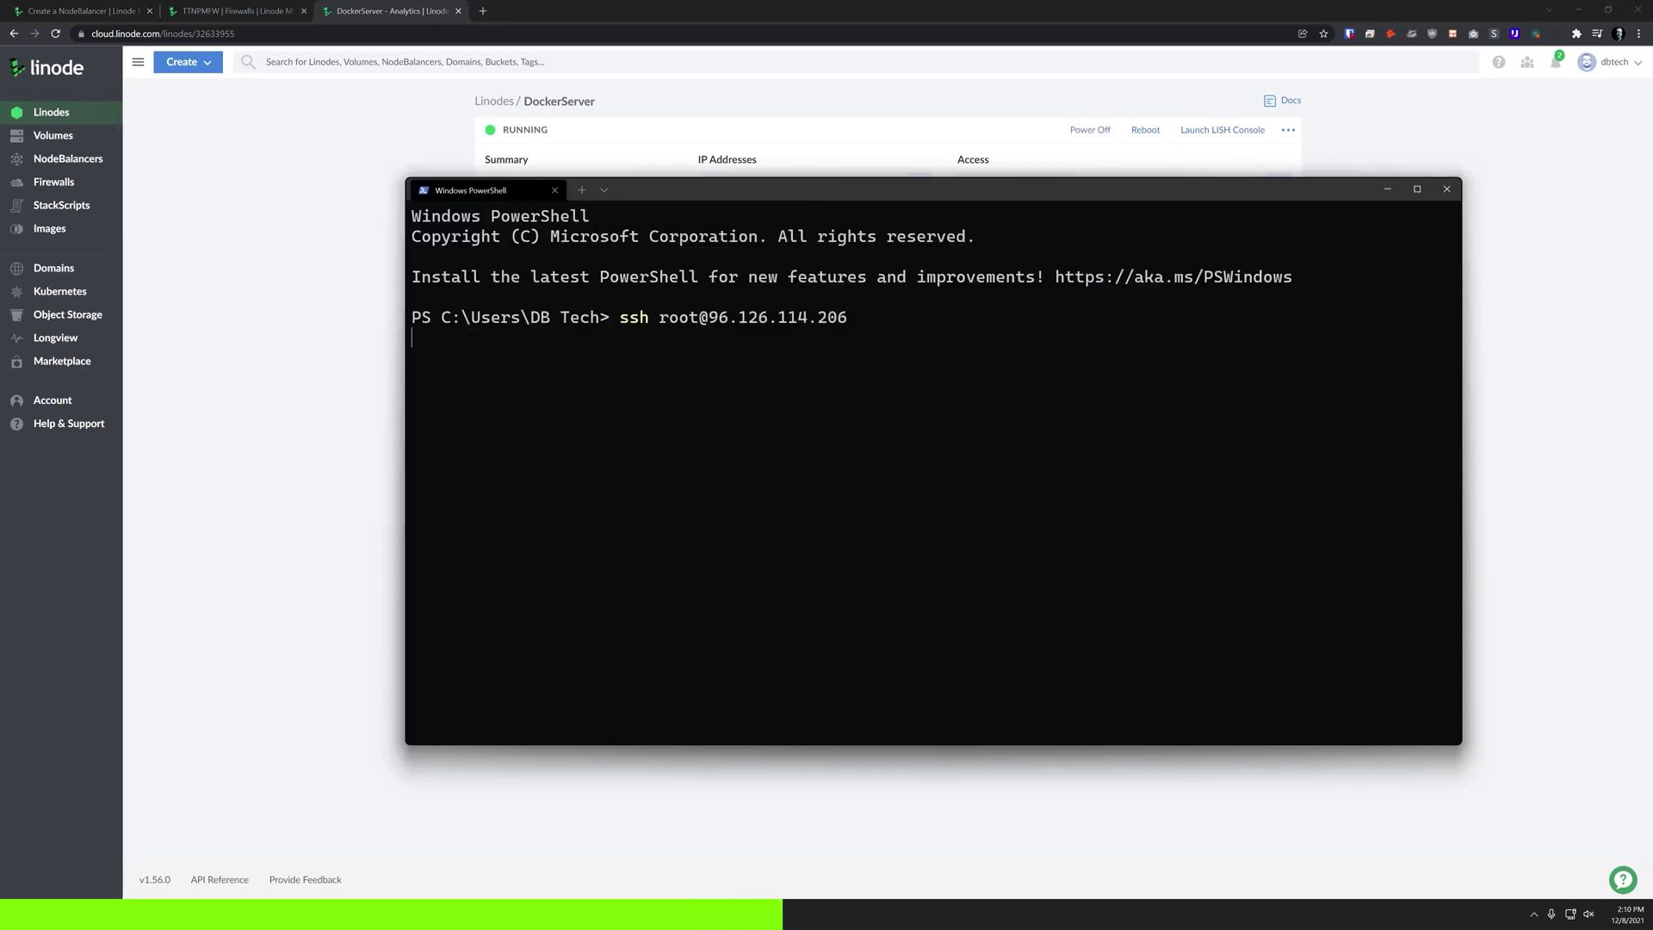
- Run sudo docker ps on the server to confirm no containers exist yet
{"action": "type", "text": "sudo "}
{"action": "type", "text": "docker ps"}
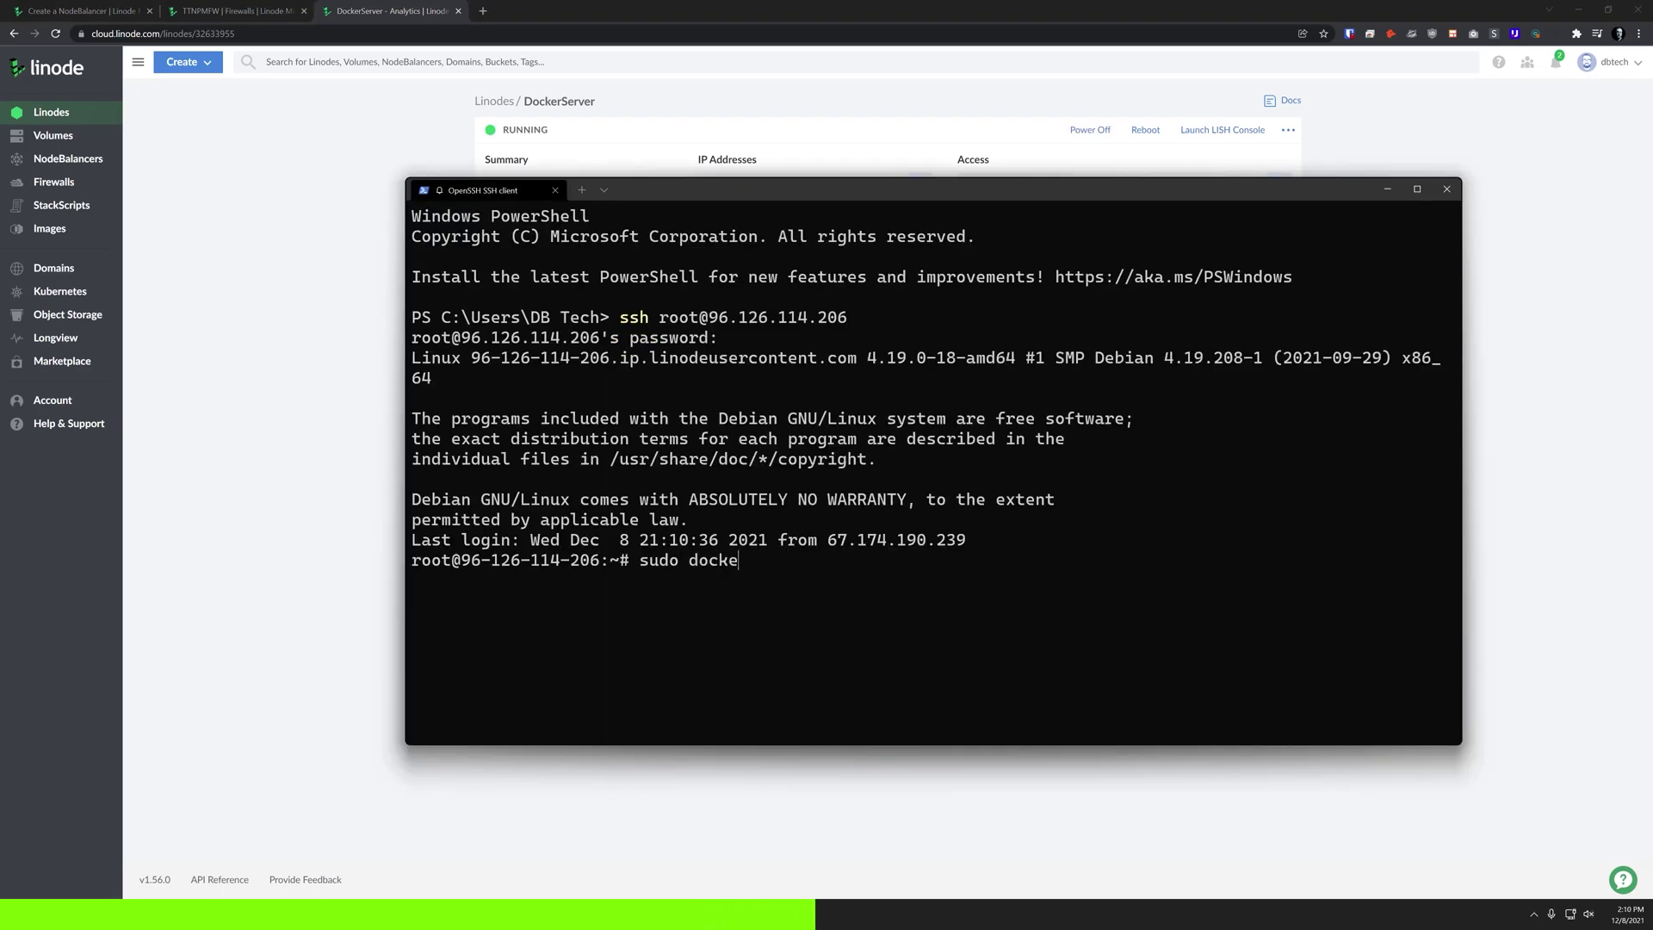
{"action": "key", "text": "Return"}
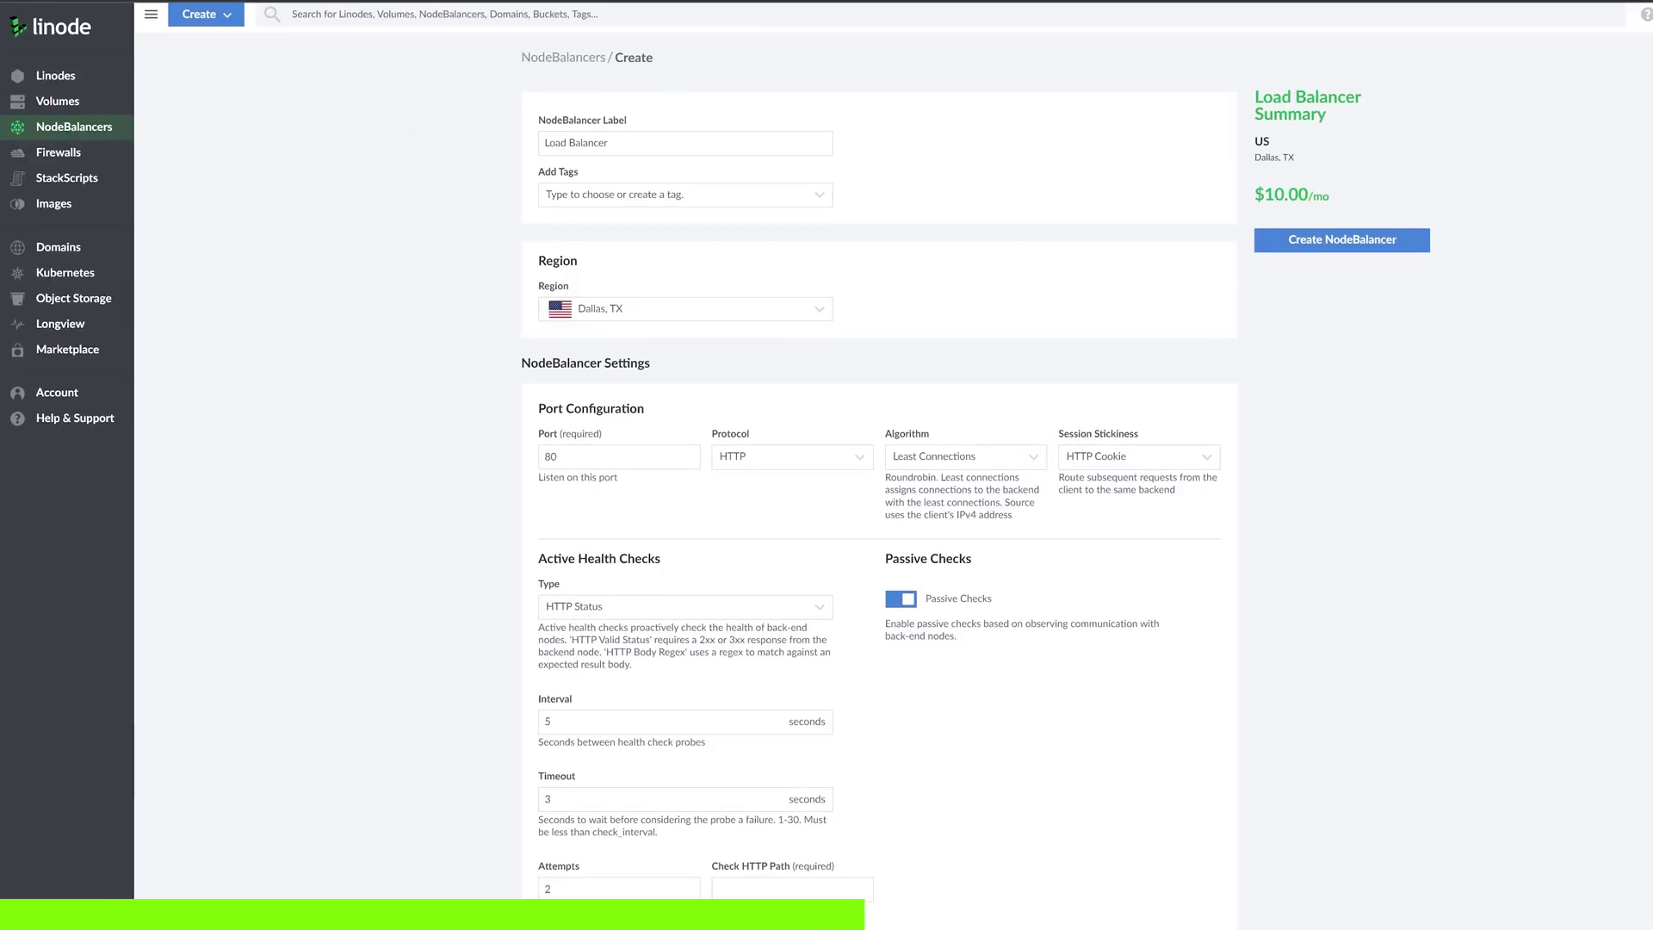
{"action": "scroll", "coordinate": [878, 465], "scroll_direction": "down", "scroll_amount": 5}
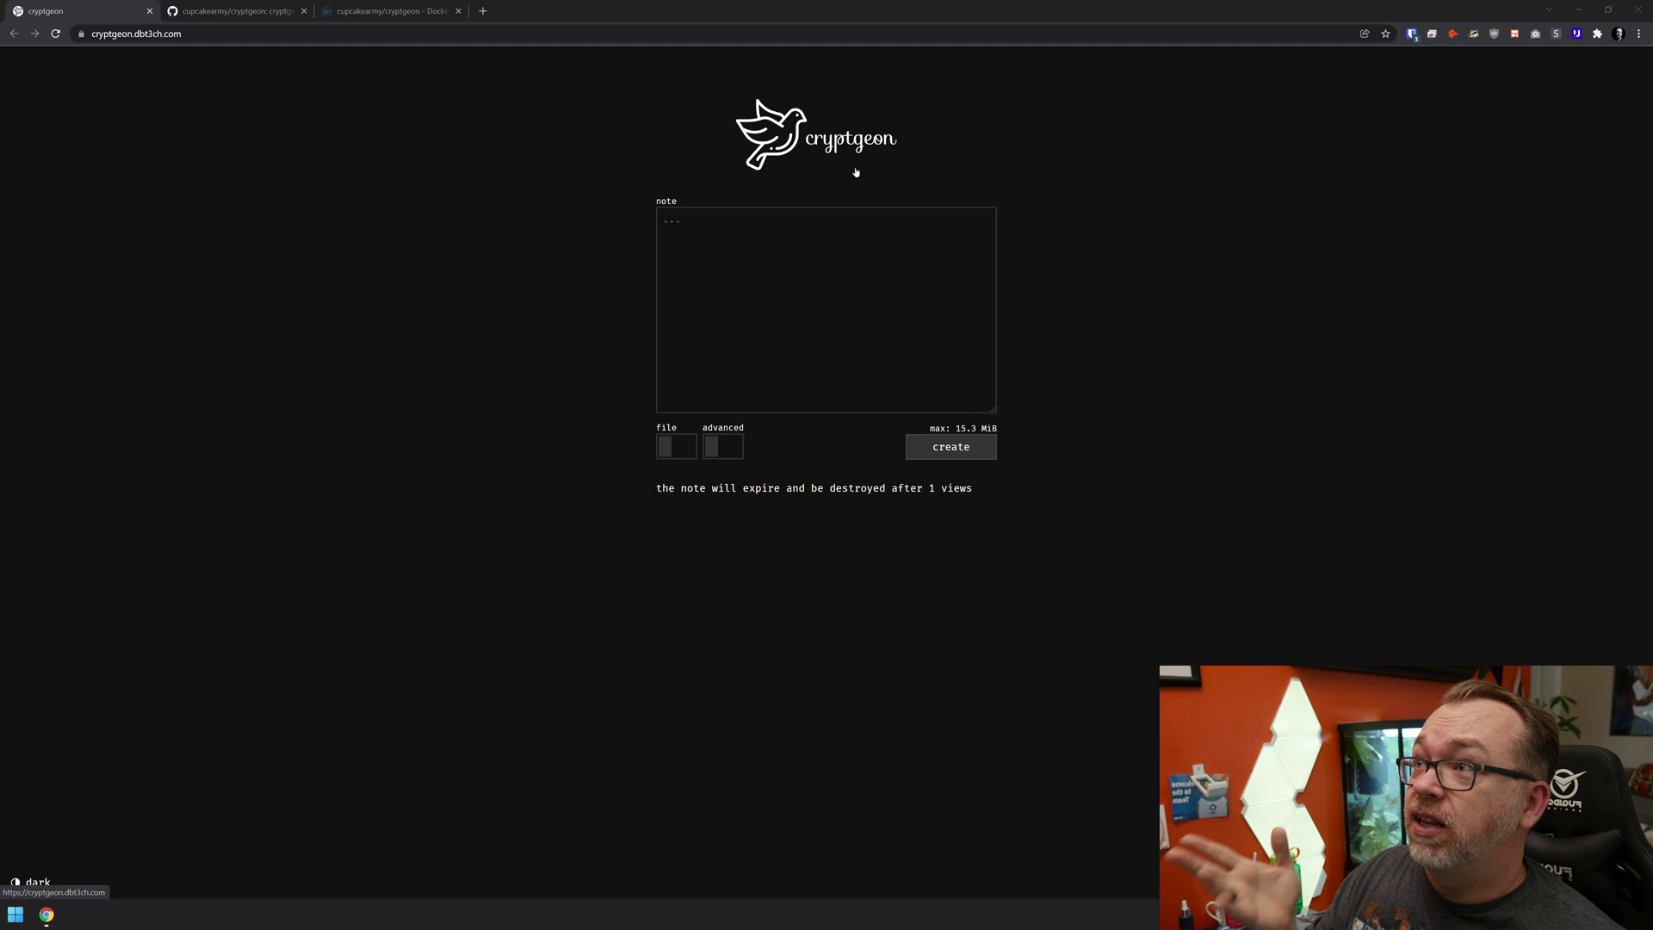
- Paste the lorem ipsum sample text into the note and enable the advanced expiry options
{"action": "left_click", "coordinate": [667, 221]}
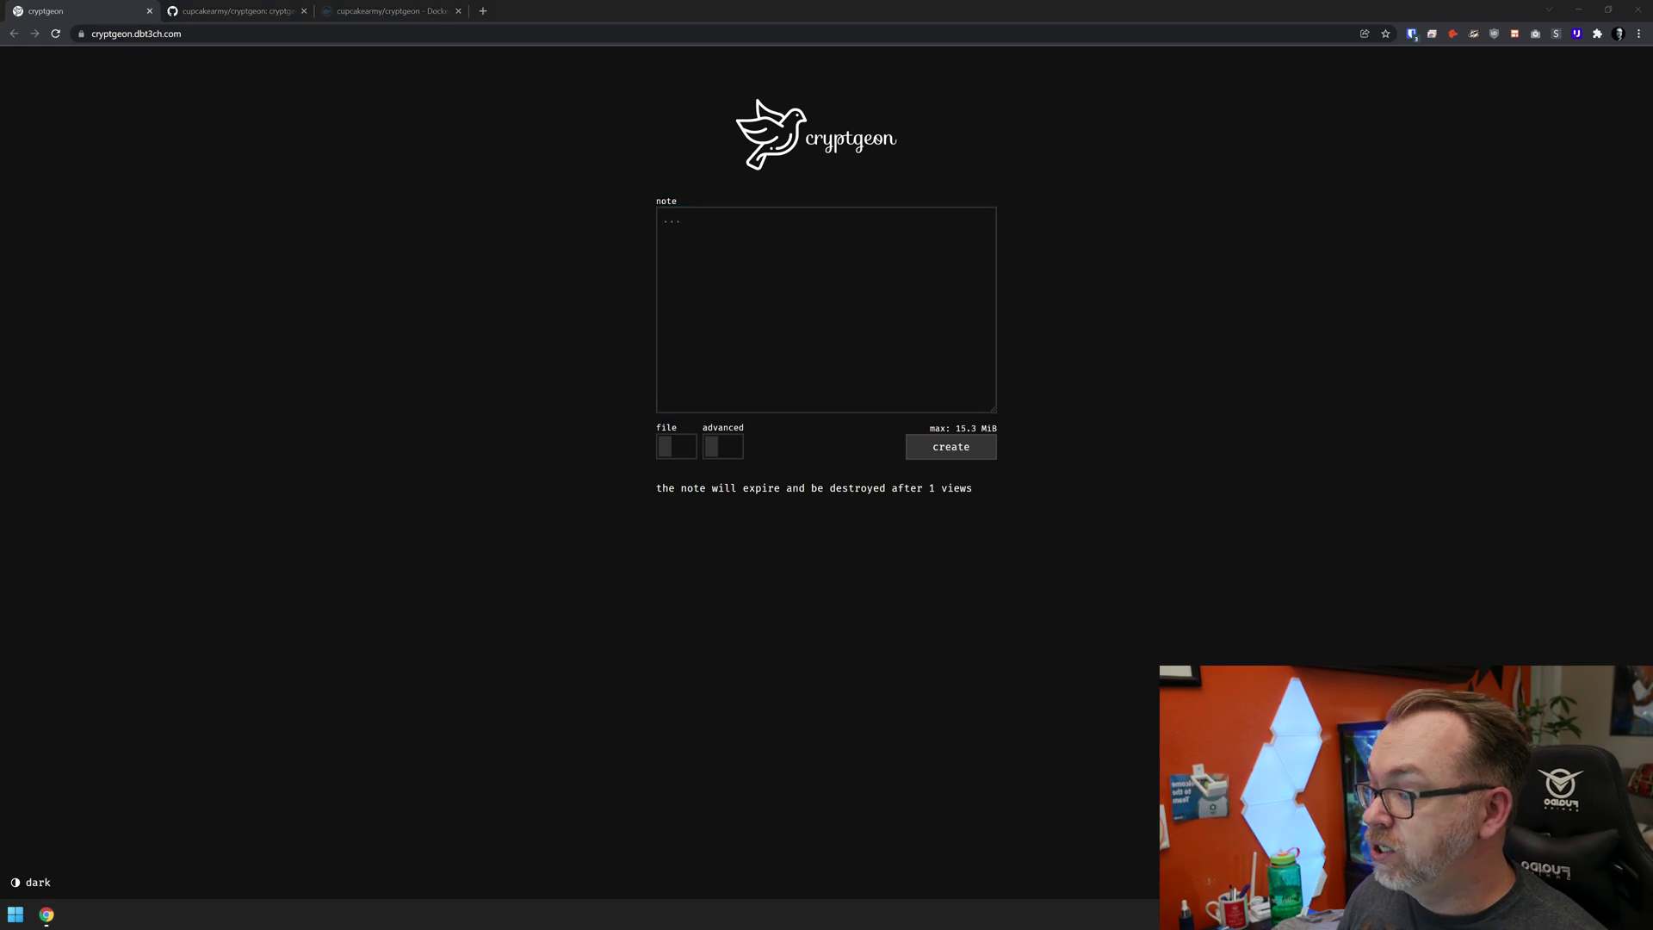
{"action": "key", "text": "alt+Tab"}
{"action": "key", "text": "ctrl+v"}
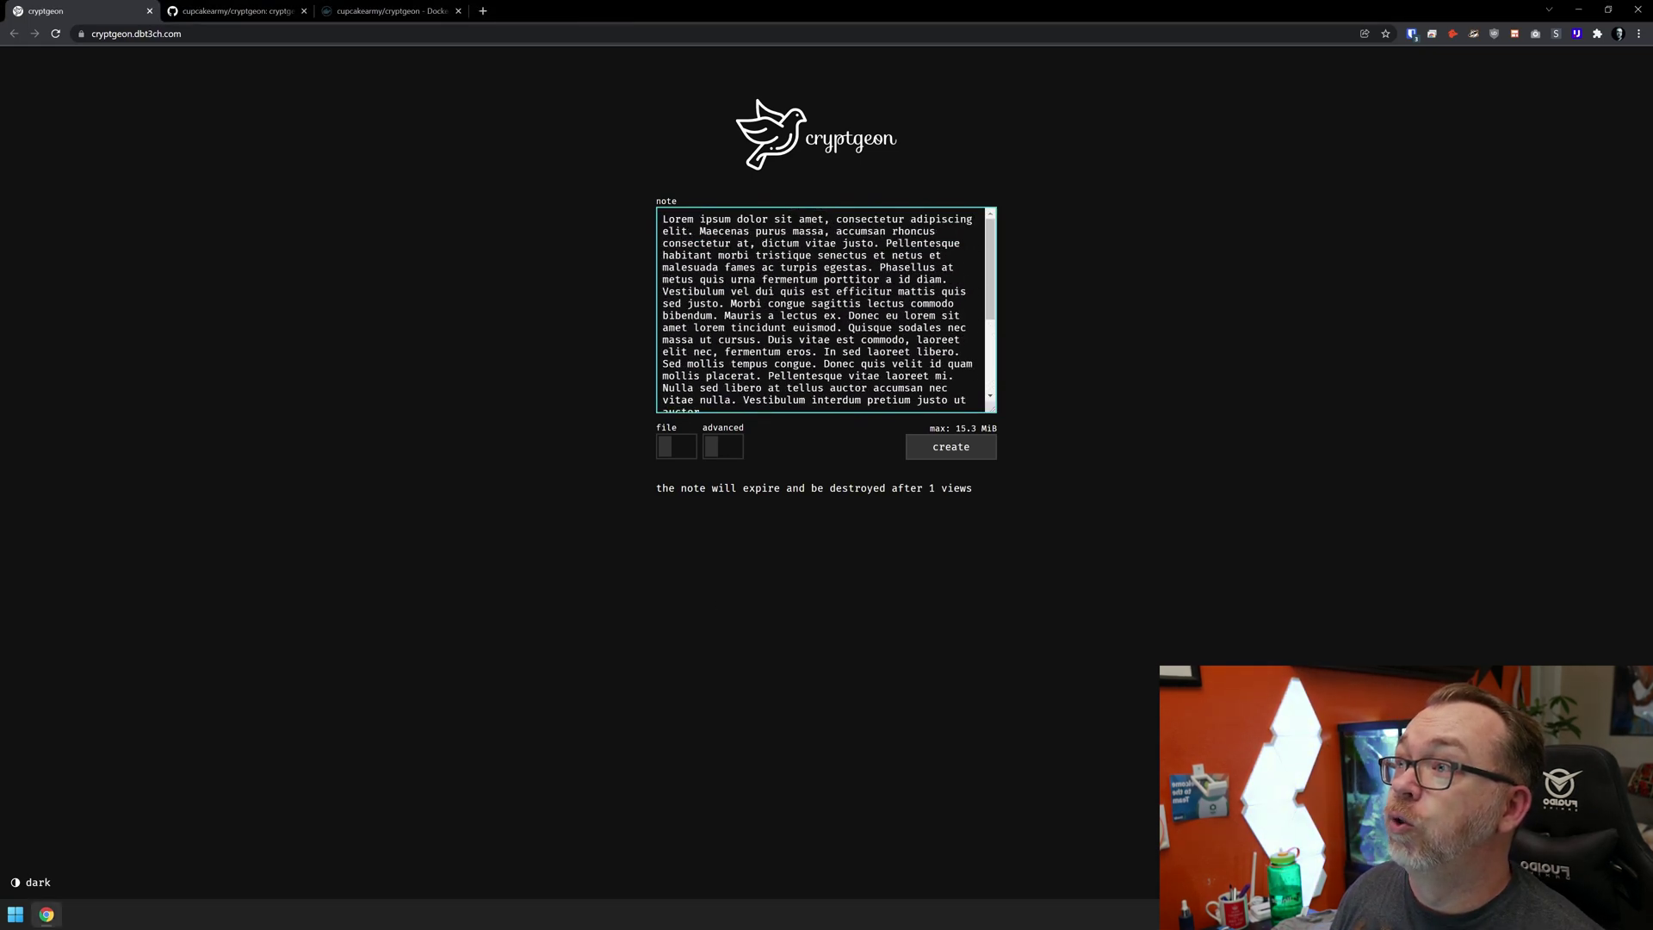
{"action": "key", "text": "Return"}
{"action": "scroll", "coordinate": [825, 310], "scroll_direction": "up", "scroll_amount": 5}
{"action": "left_click", "coordinate": [712, 487]}
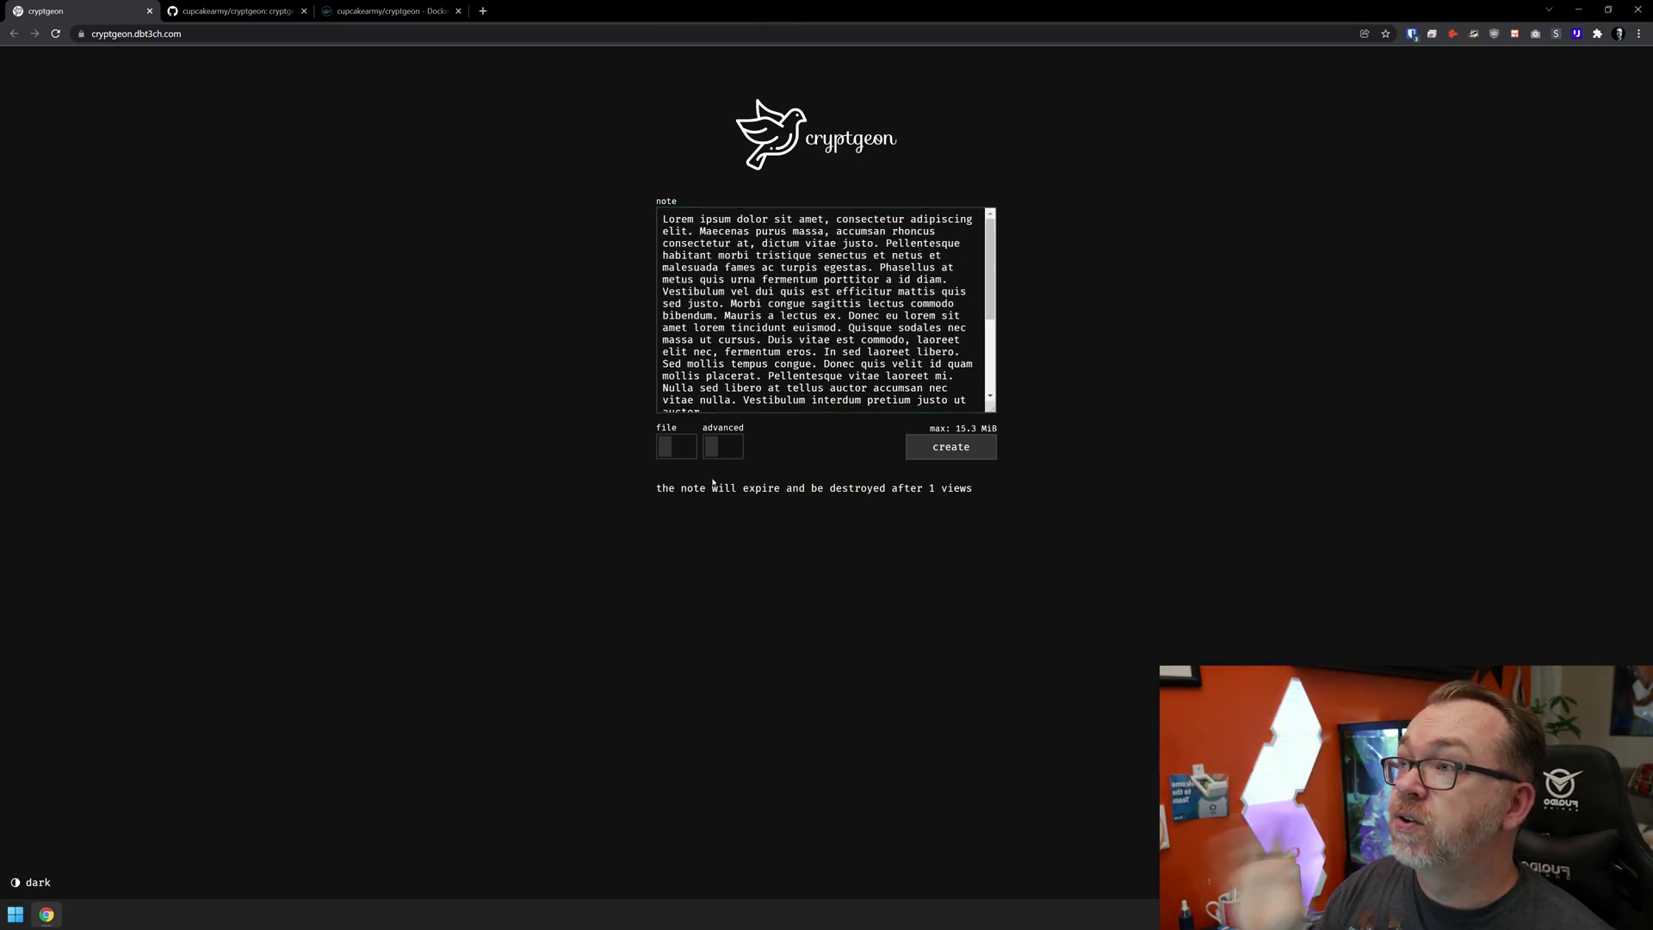
{"action": "left_click", "coordinate": [731, 446]}
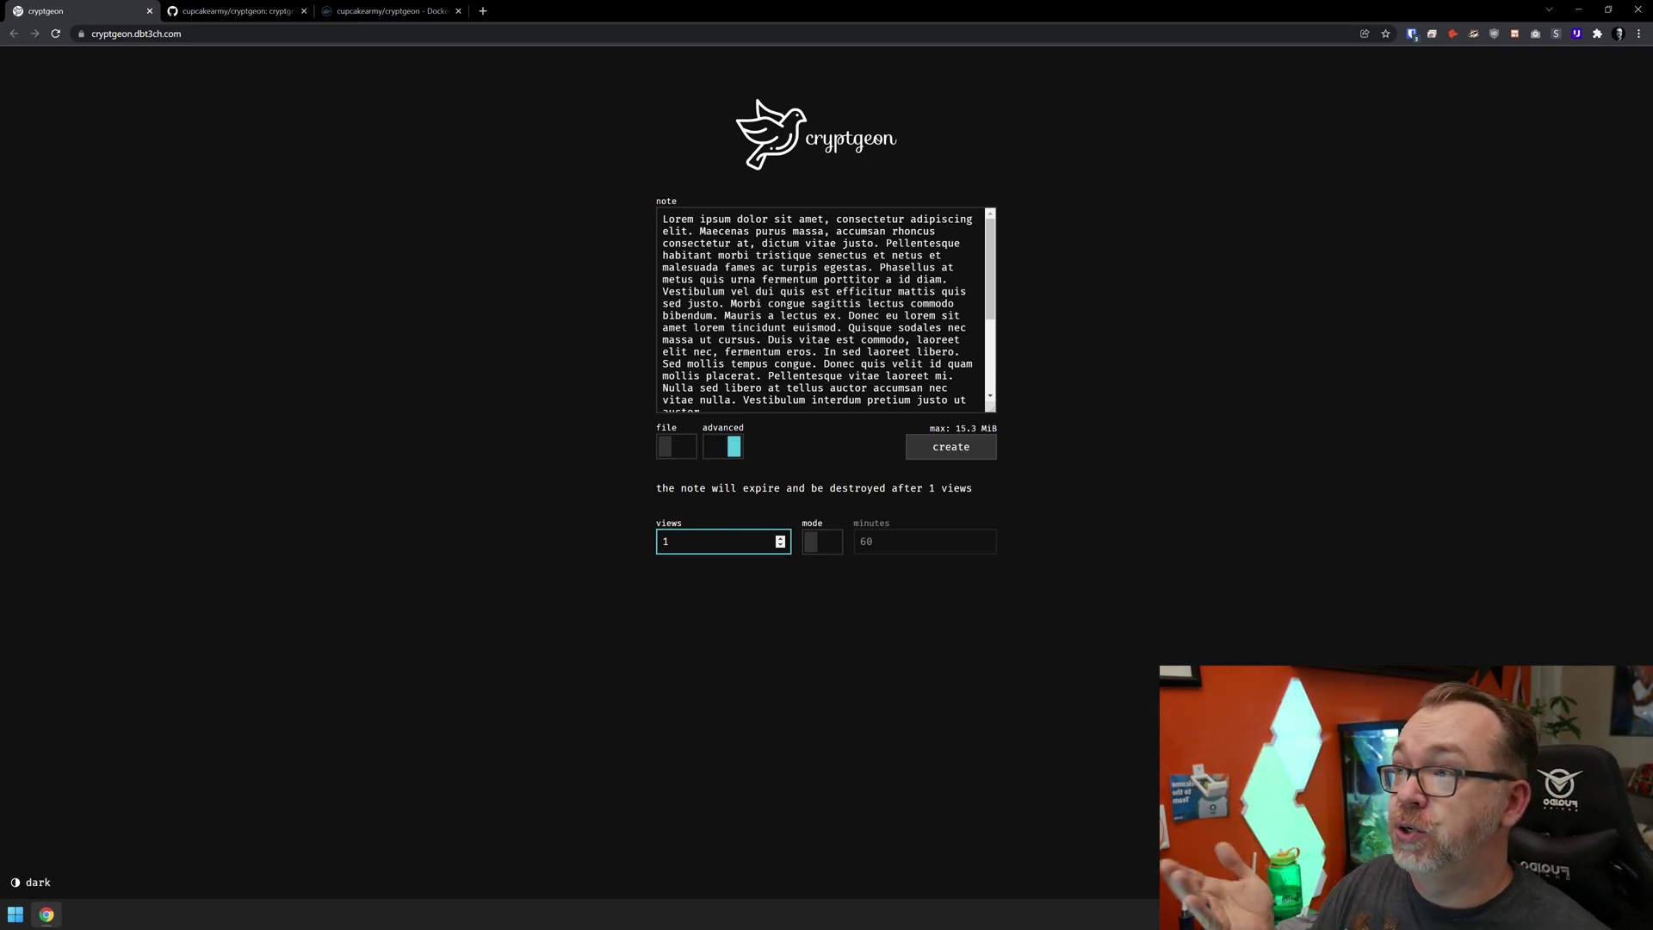
- Highlight the note's 'max: 15.3 MiB' size limit below the lorem ipsum text
{"action": "left_click", "coordinate": [839, 558]}
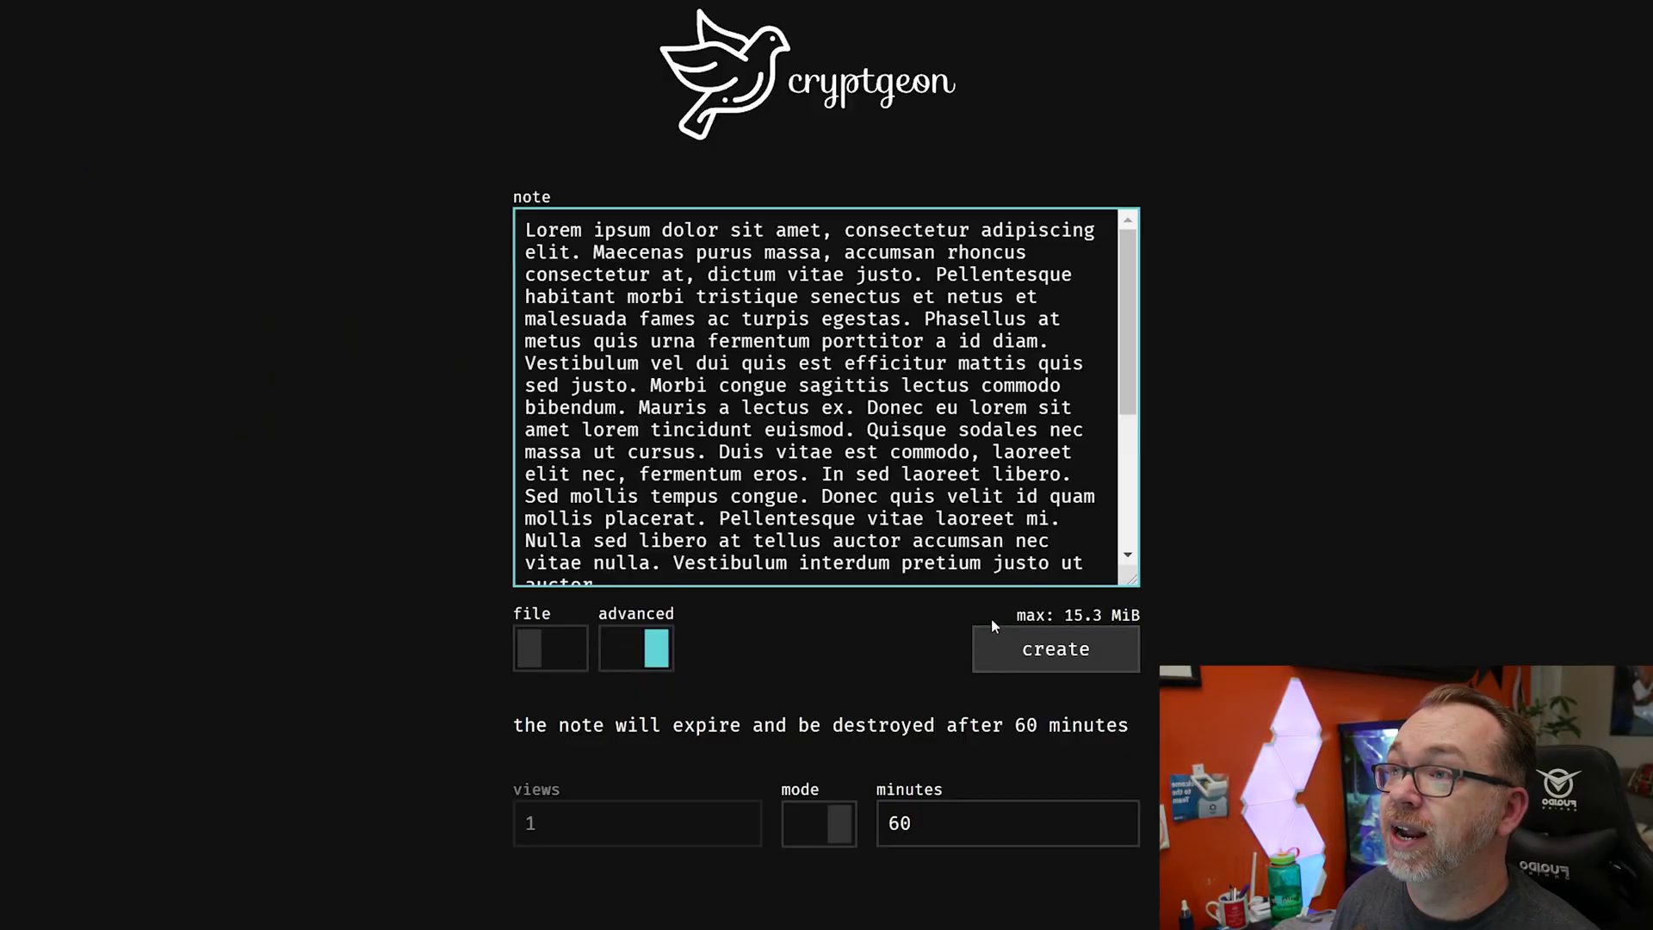
{"action": "left_click_drag", "start_coordinate": [1008, 616], "coordinate": [1206, 606]}
{"action": "left_click", "coordinate": [1206, 606]}
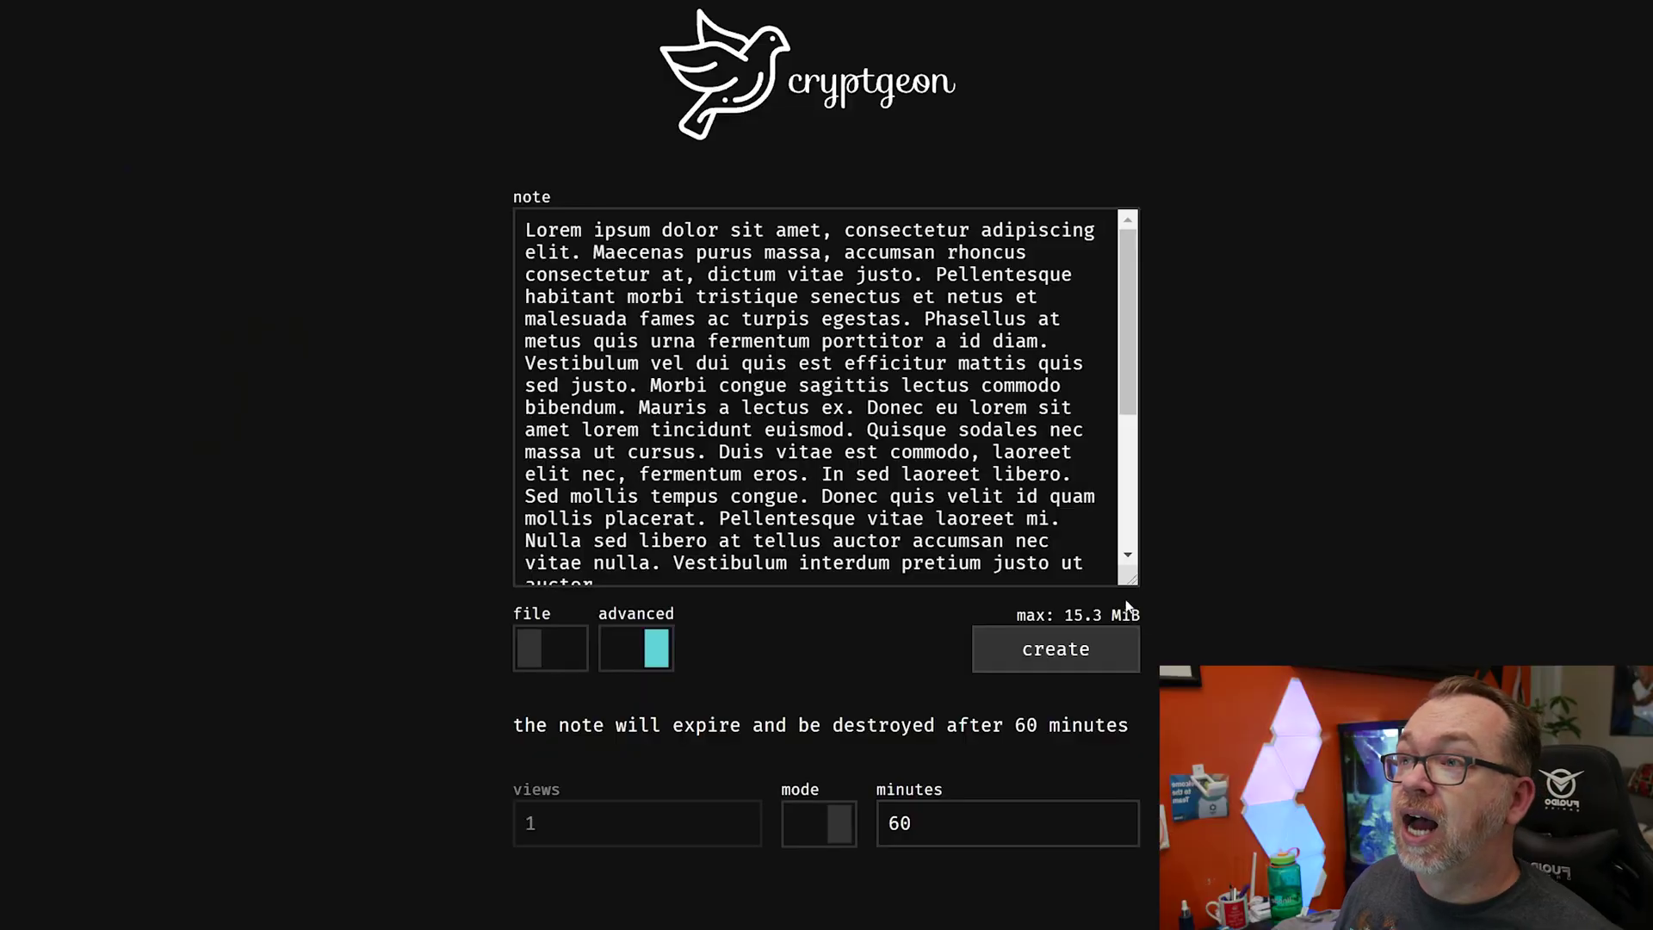
{"action": "left_click_drag", "start_coordinate": [1012, 616], "coordinate": [1174, 615]}
{"action": "left_click", "coordinate": [1172, 613]}
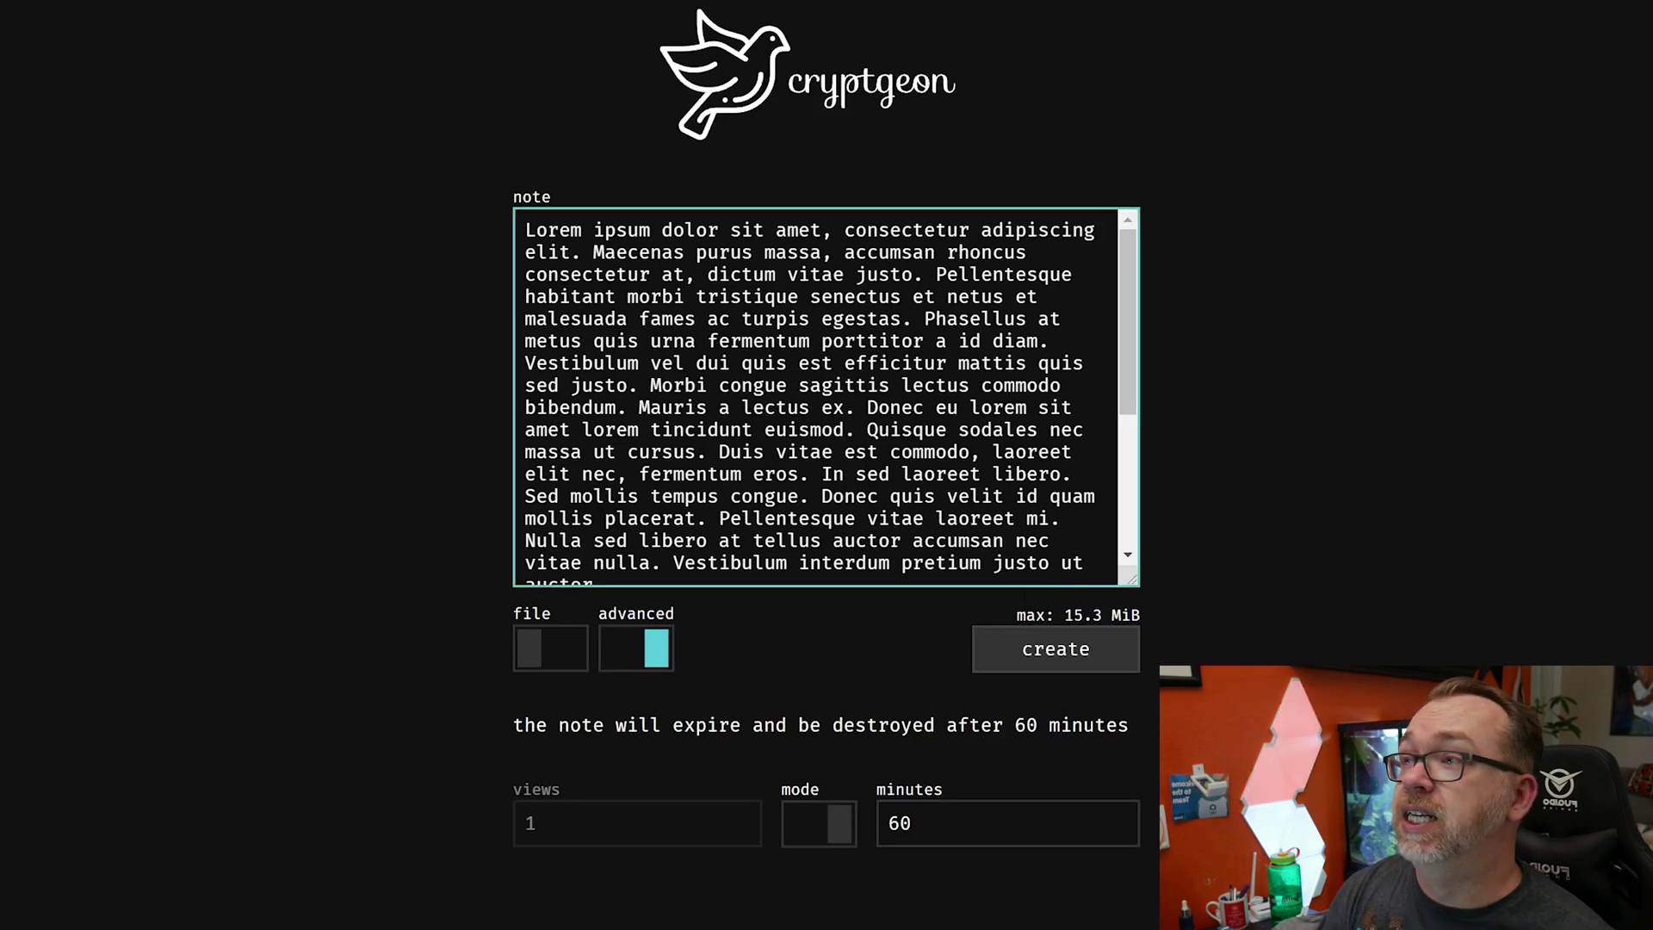
- Turn off advanced options, switch to file sharing, and cancel the file picker without choosing a file
{"action": "left_click", "coordinate": [626, 657]}
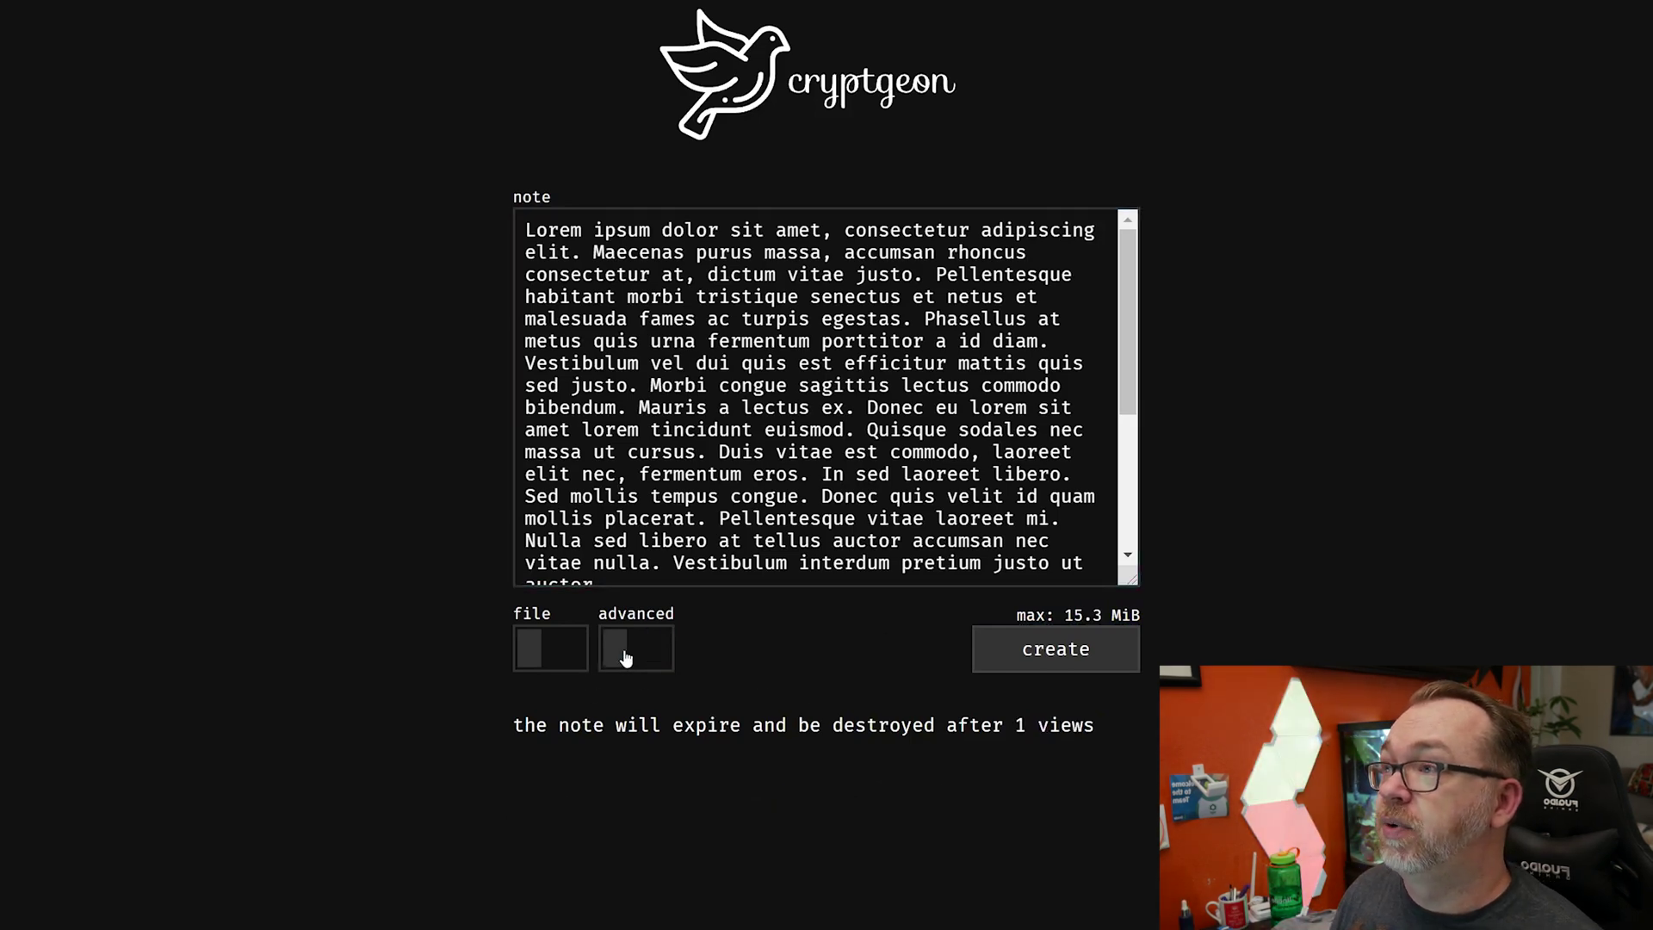
{"action": "left_click", "coordinate": [539, 655]}
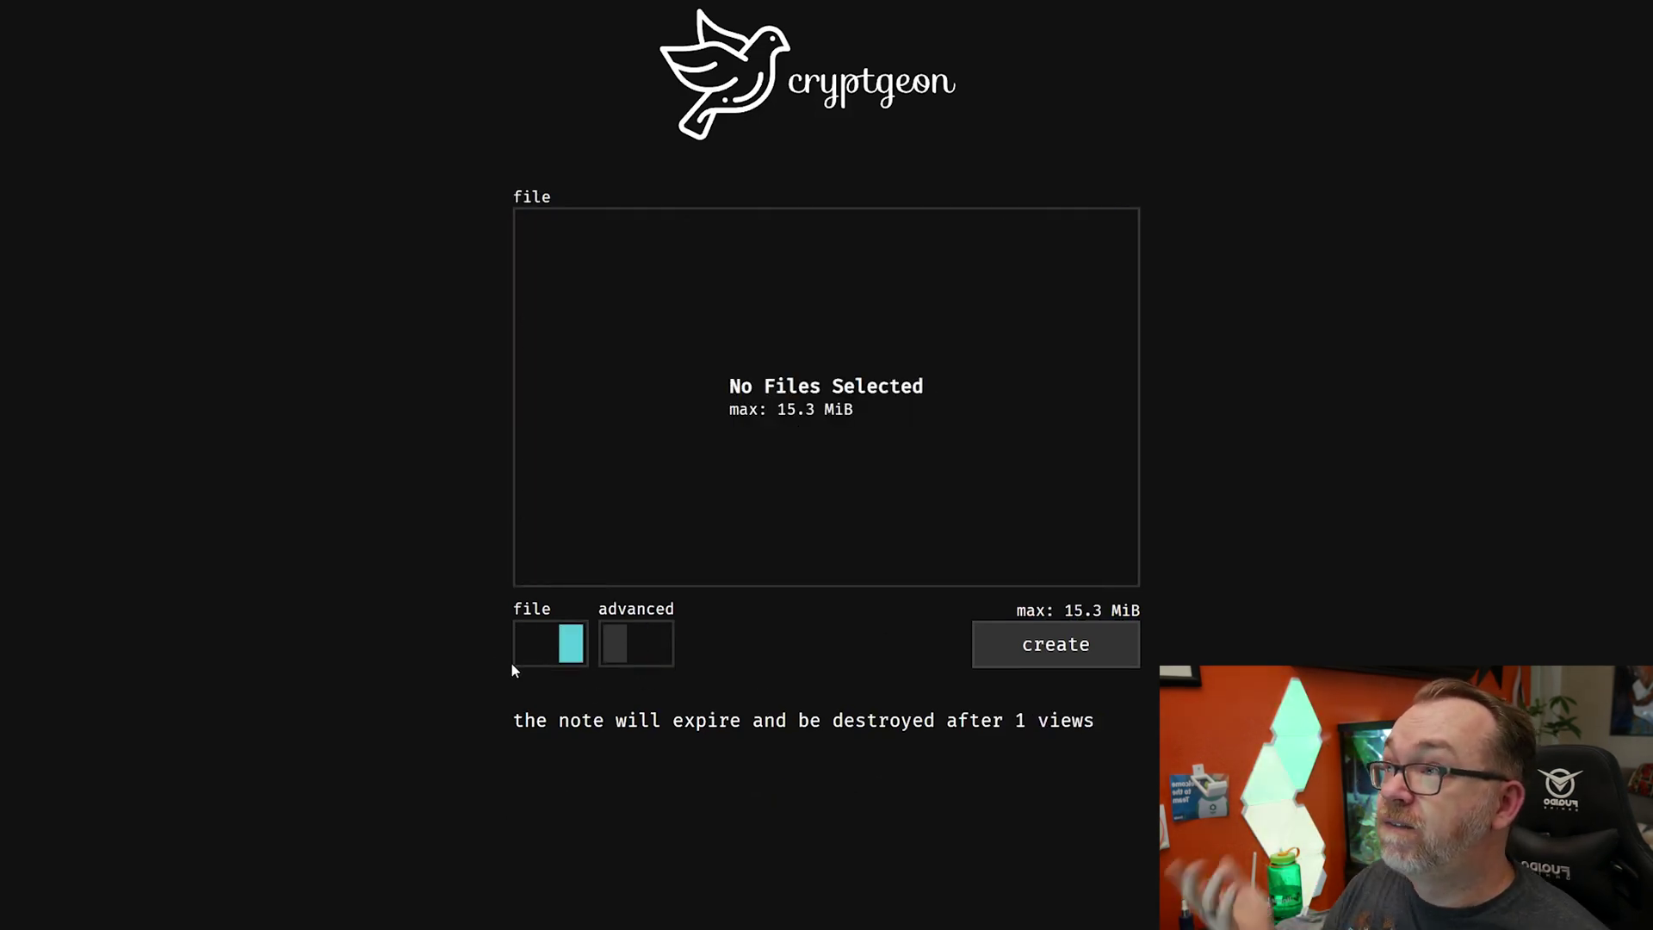
{"action": "left_click", "coordinate": [808, 407]}
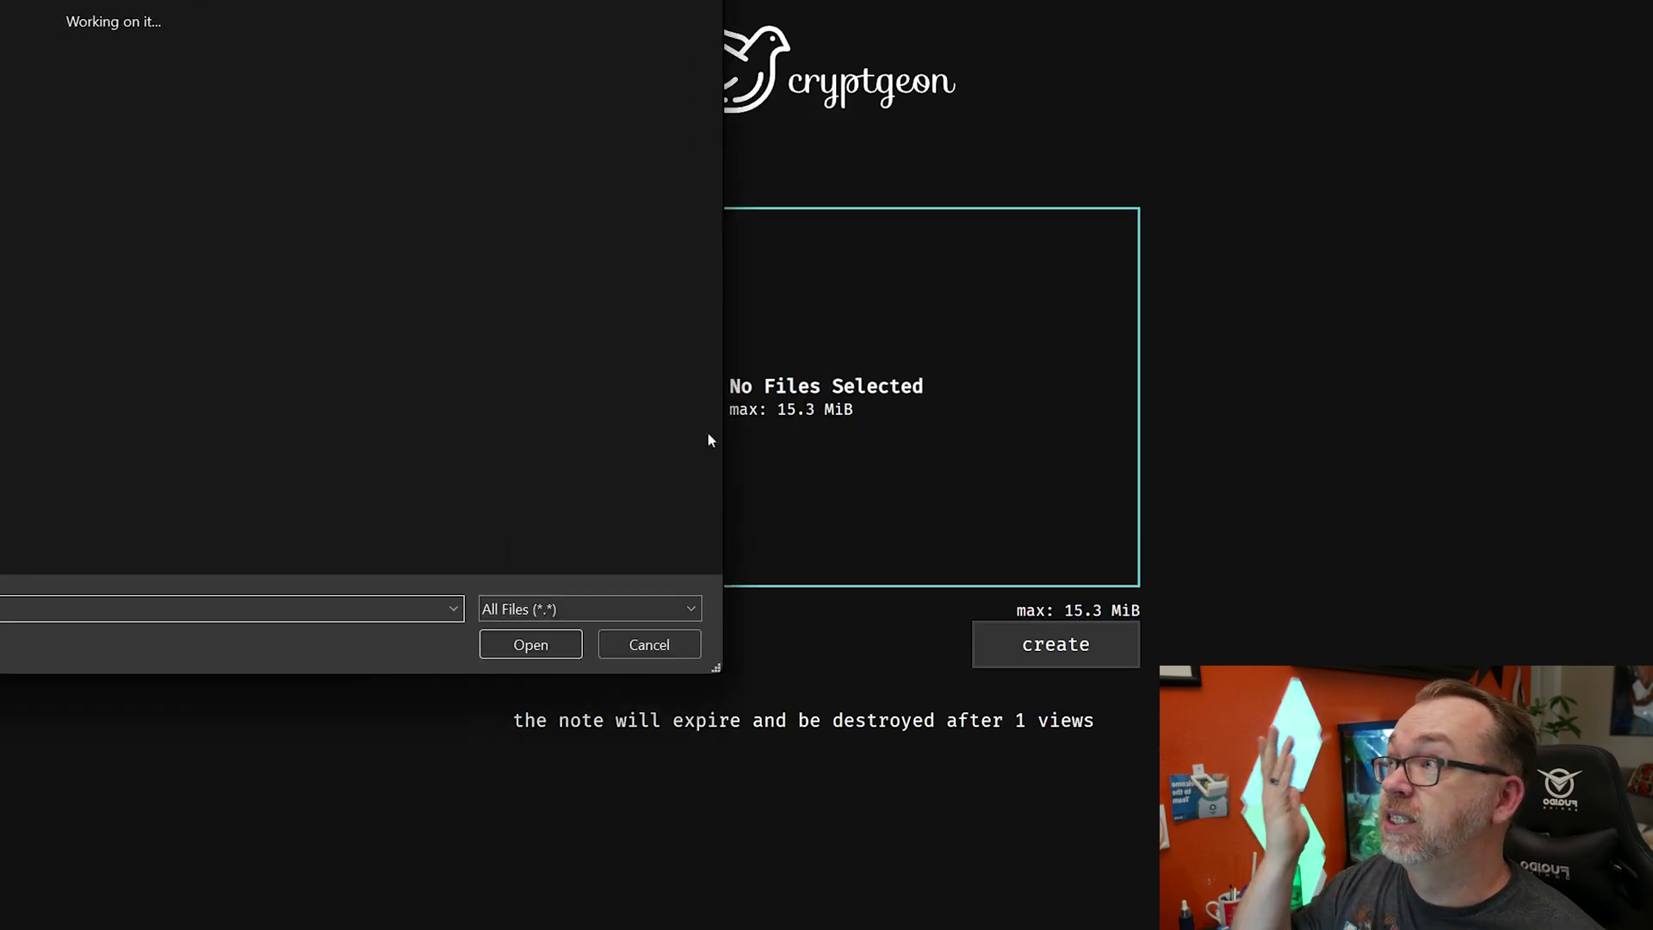
{"action": "left_click", "coordinate": [644, 647]}
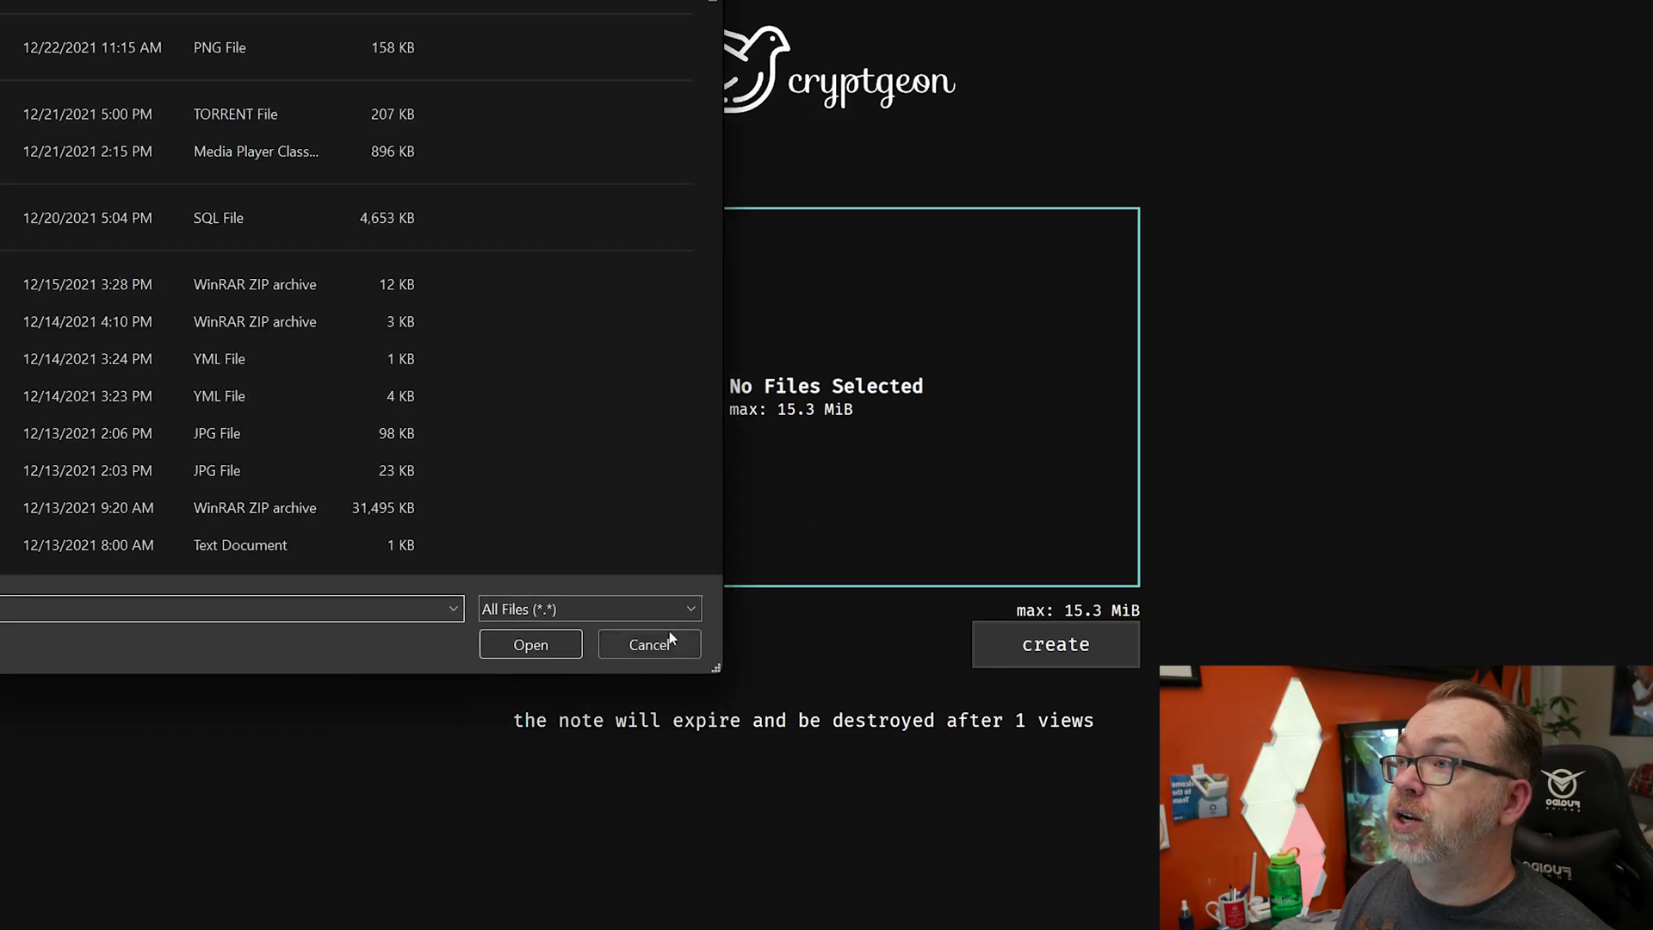
{"action": "left_click", "coordinate": [670, 637]}
{"action": "left_click", "coordinate": [564, 646]}
{"action": "left_click", "coordinate": [528, 226]}
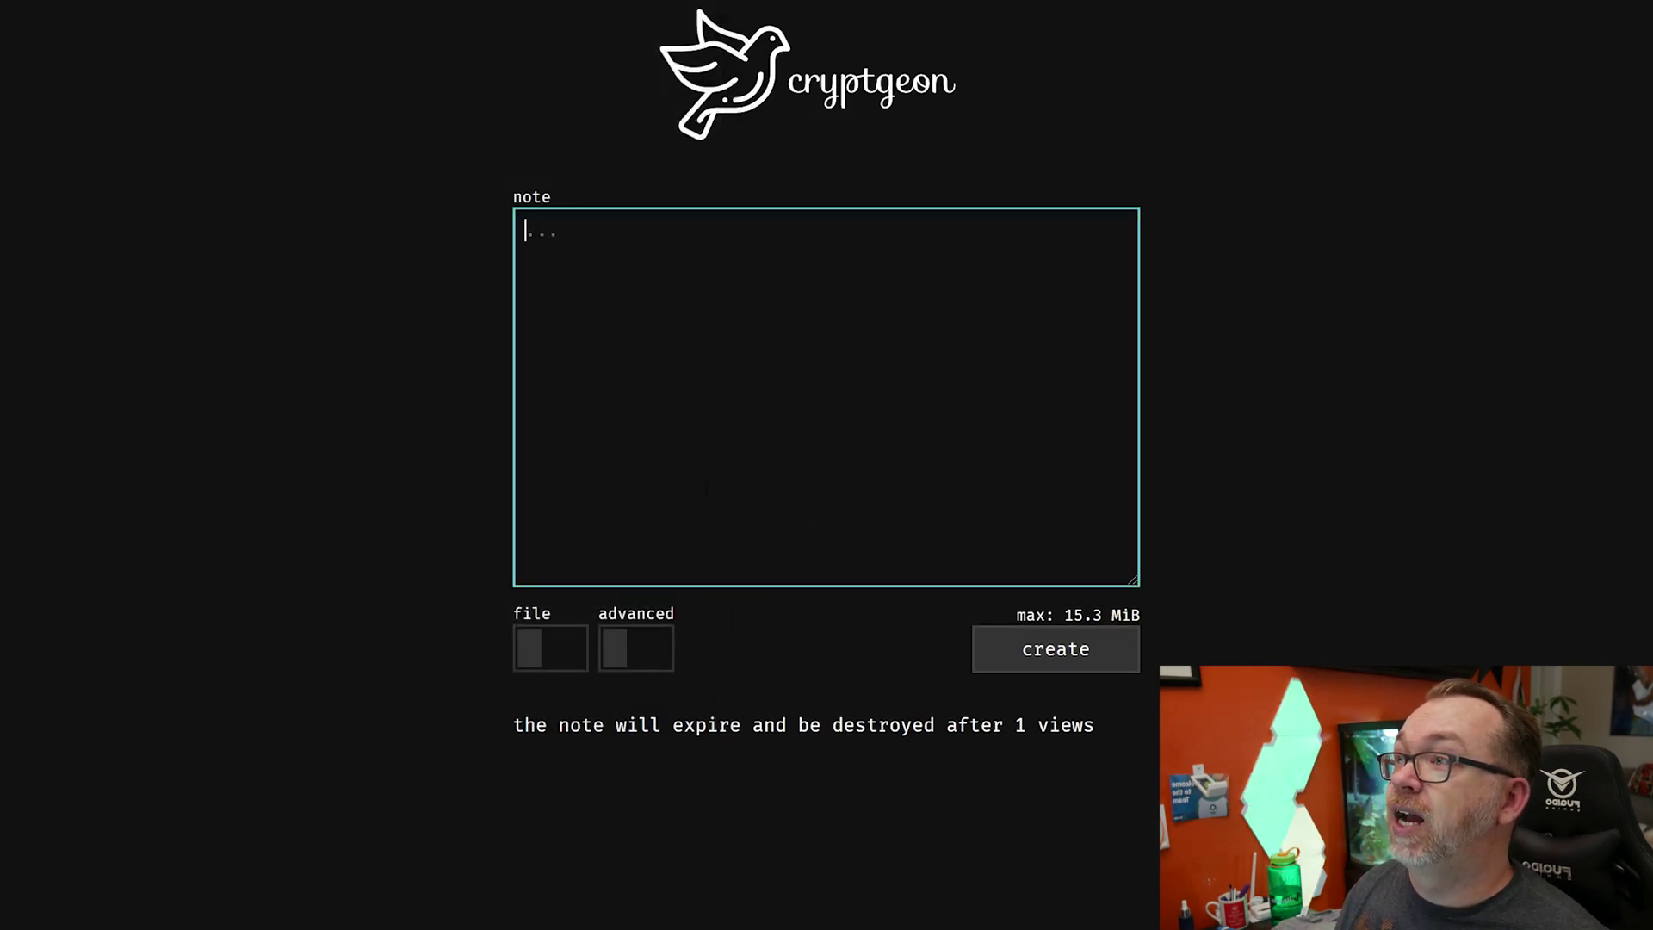
{"action": "key", "text": "ctrl+v"}
{"action": "left_click", "coordinate": [622, 663]}
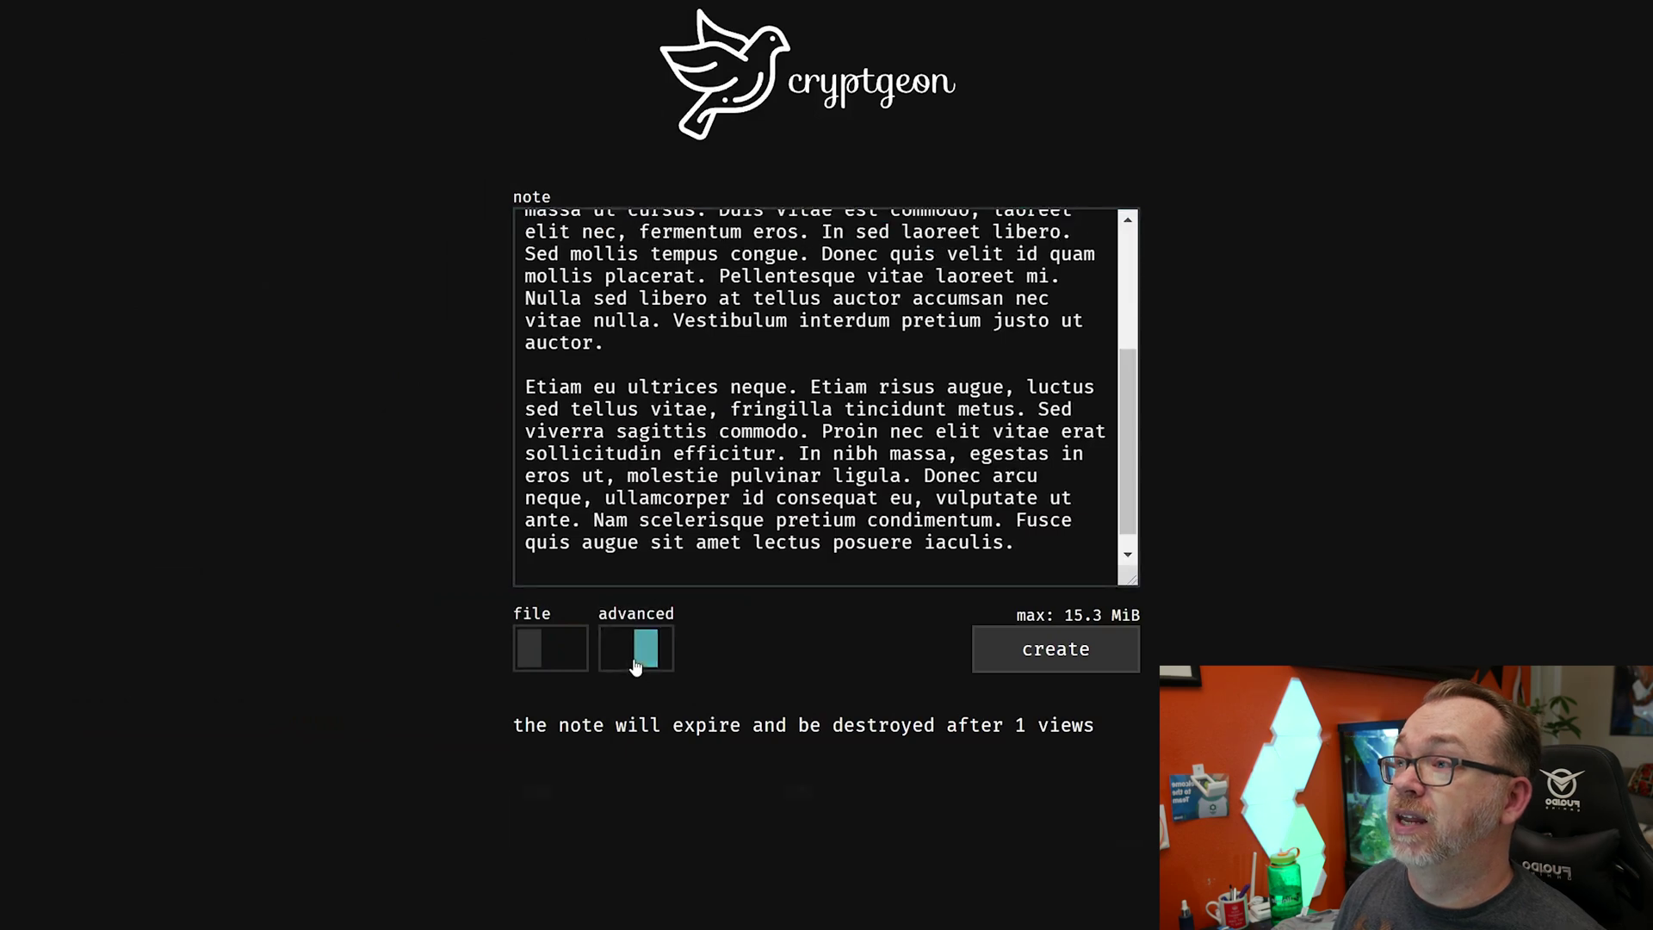
{"action": "left_click", "coordinate": [742, 819]}
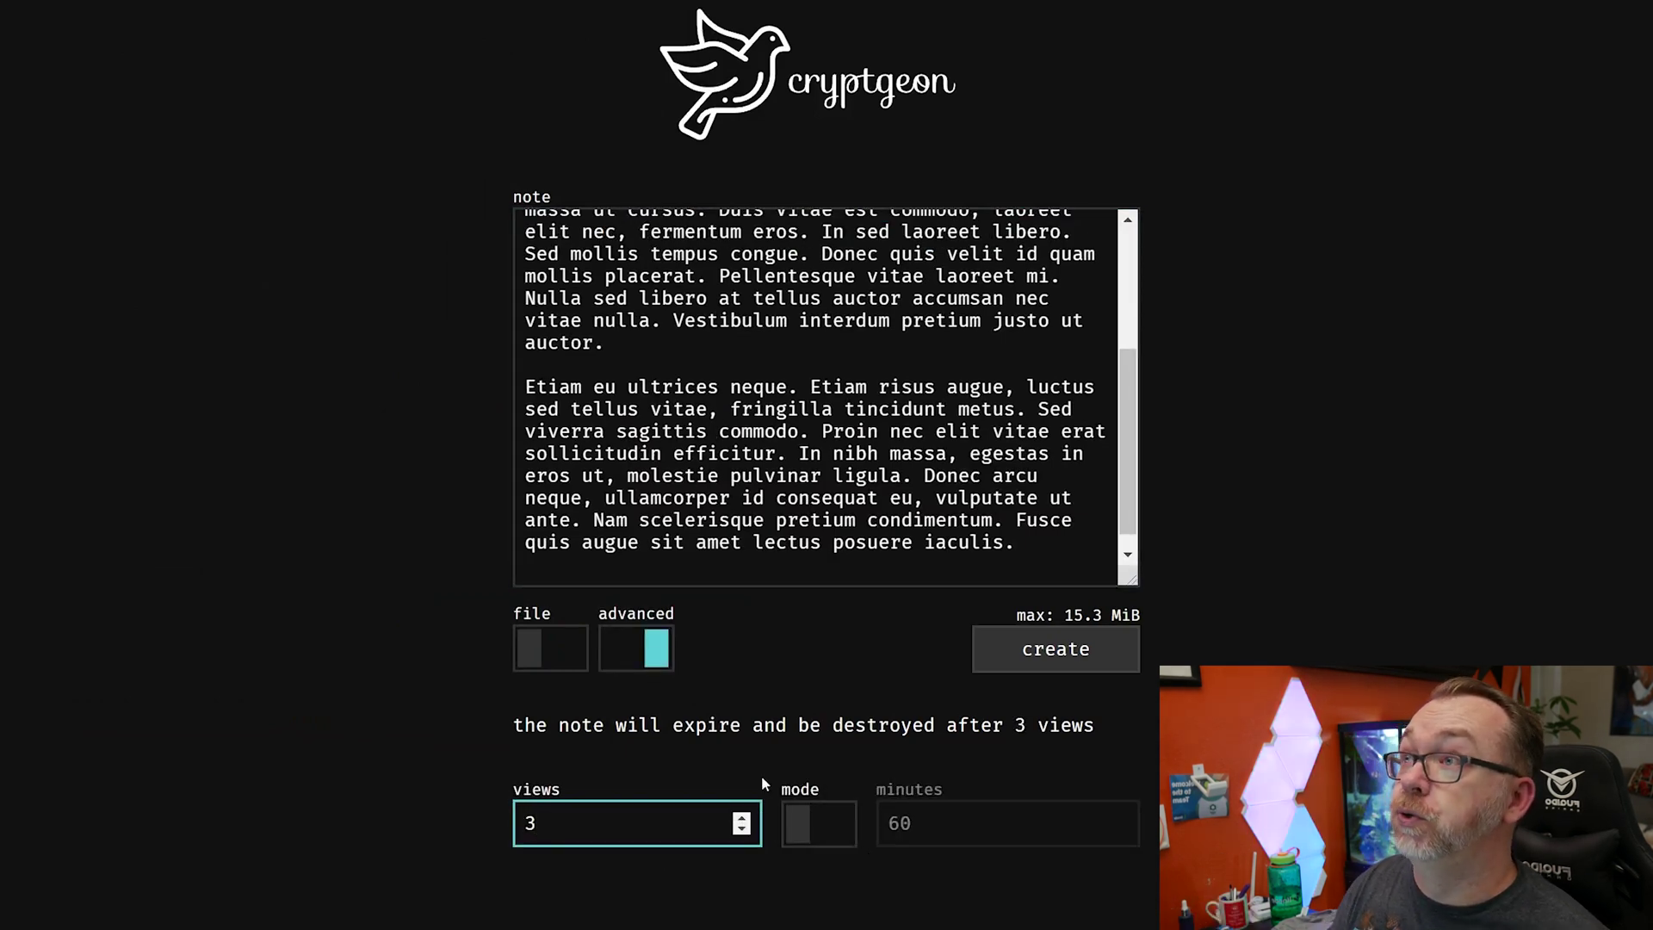
{"action": "left_click", "coordinate": [1051, 649]}
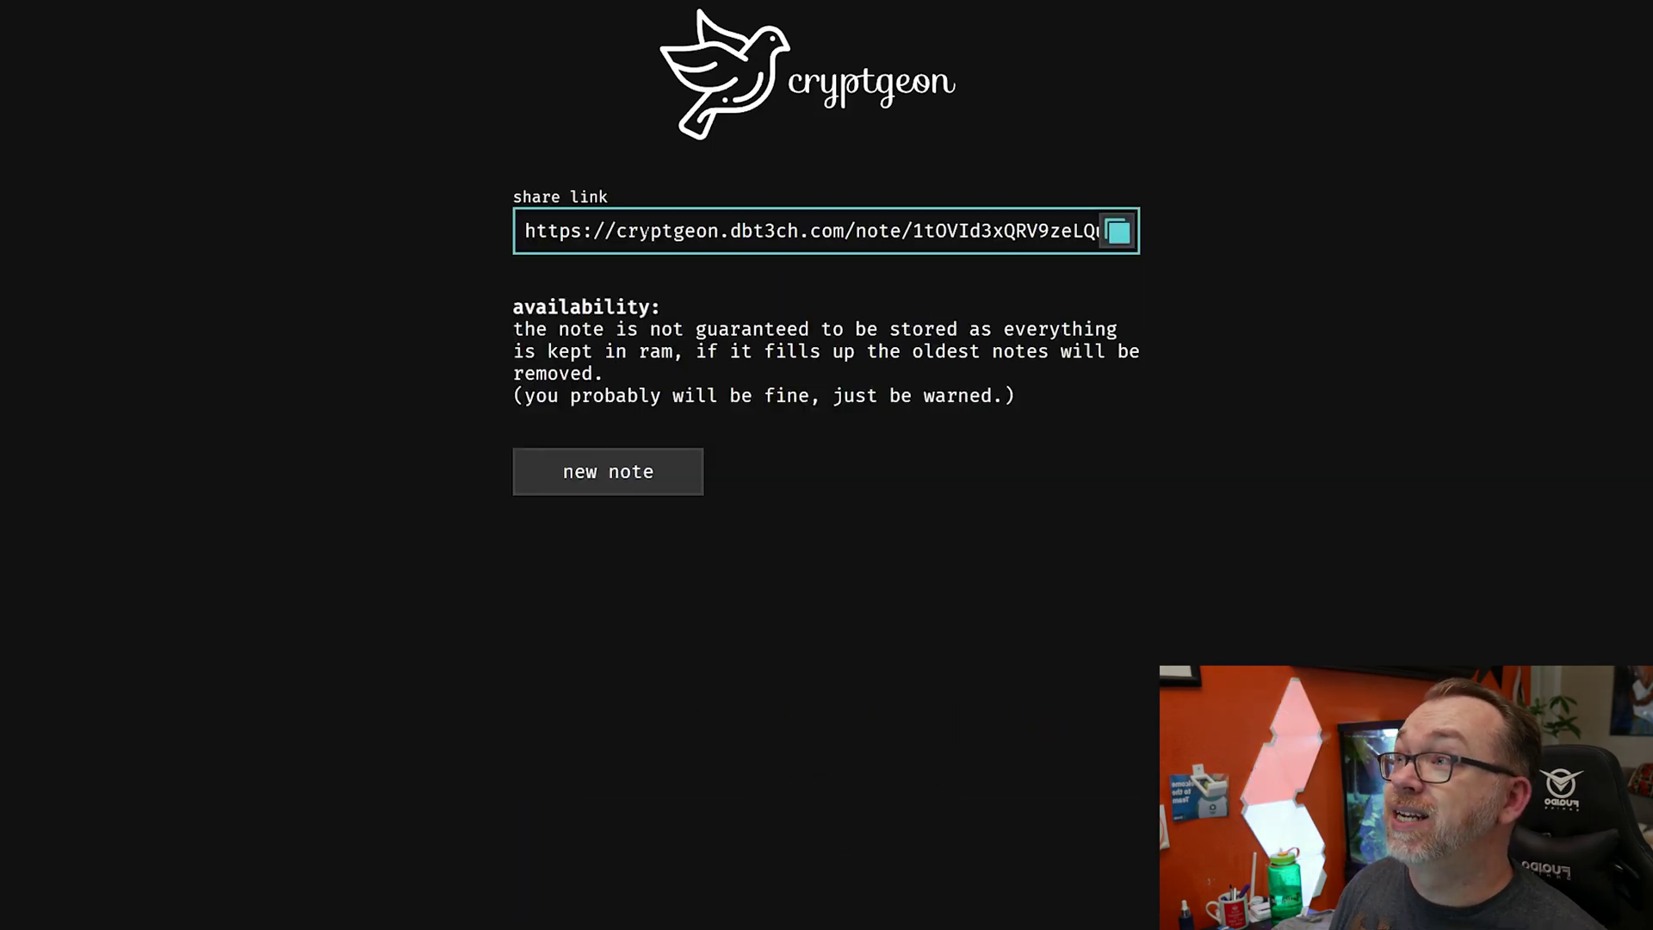
{"action": "left_click", "coordinate": [1119, 244]}
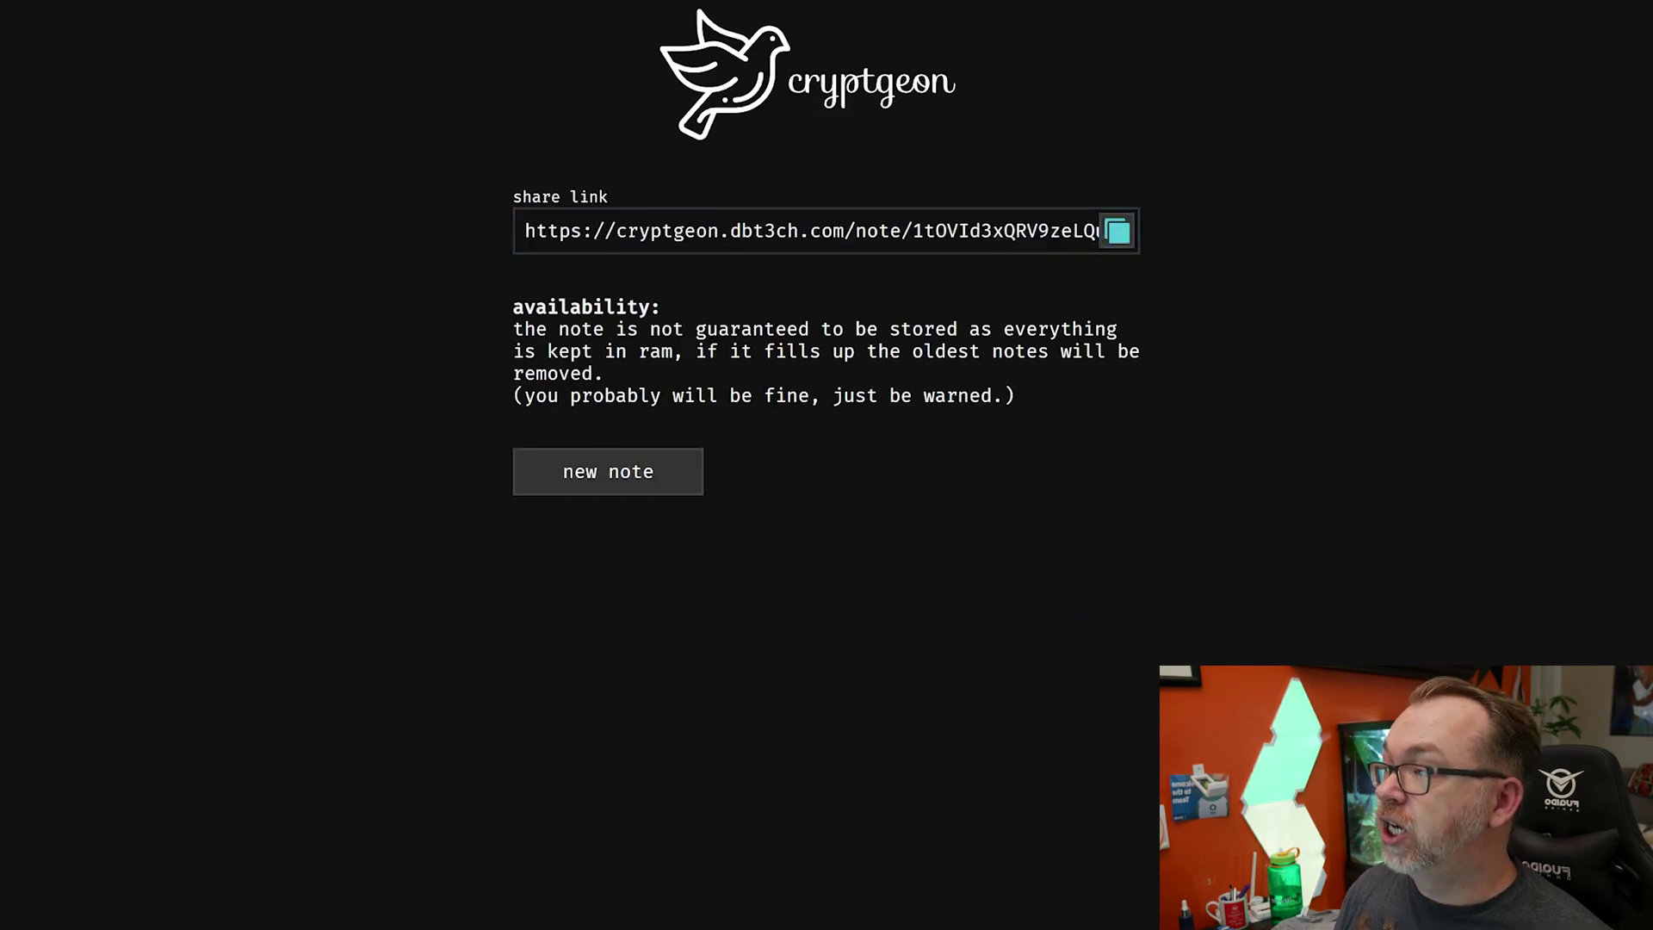
{"action": "key", "text": "super"}
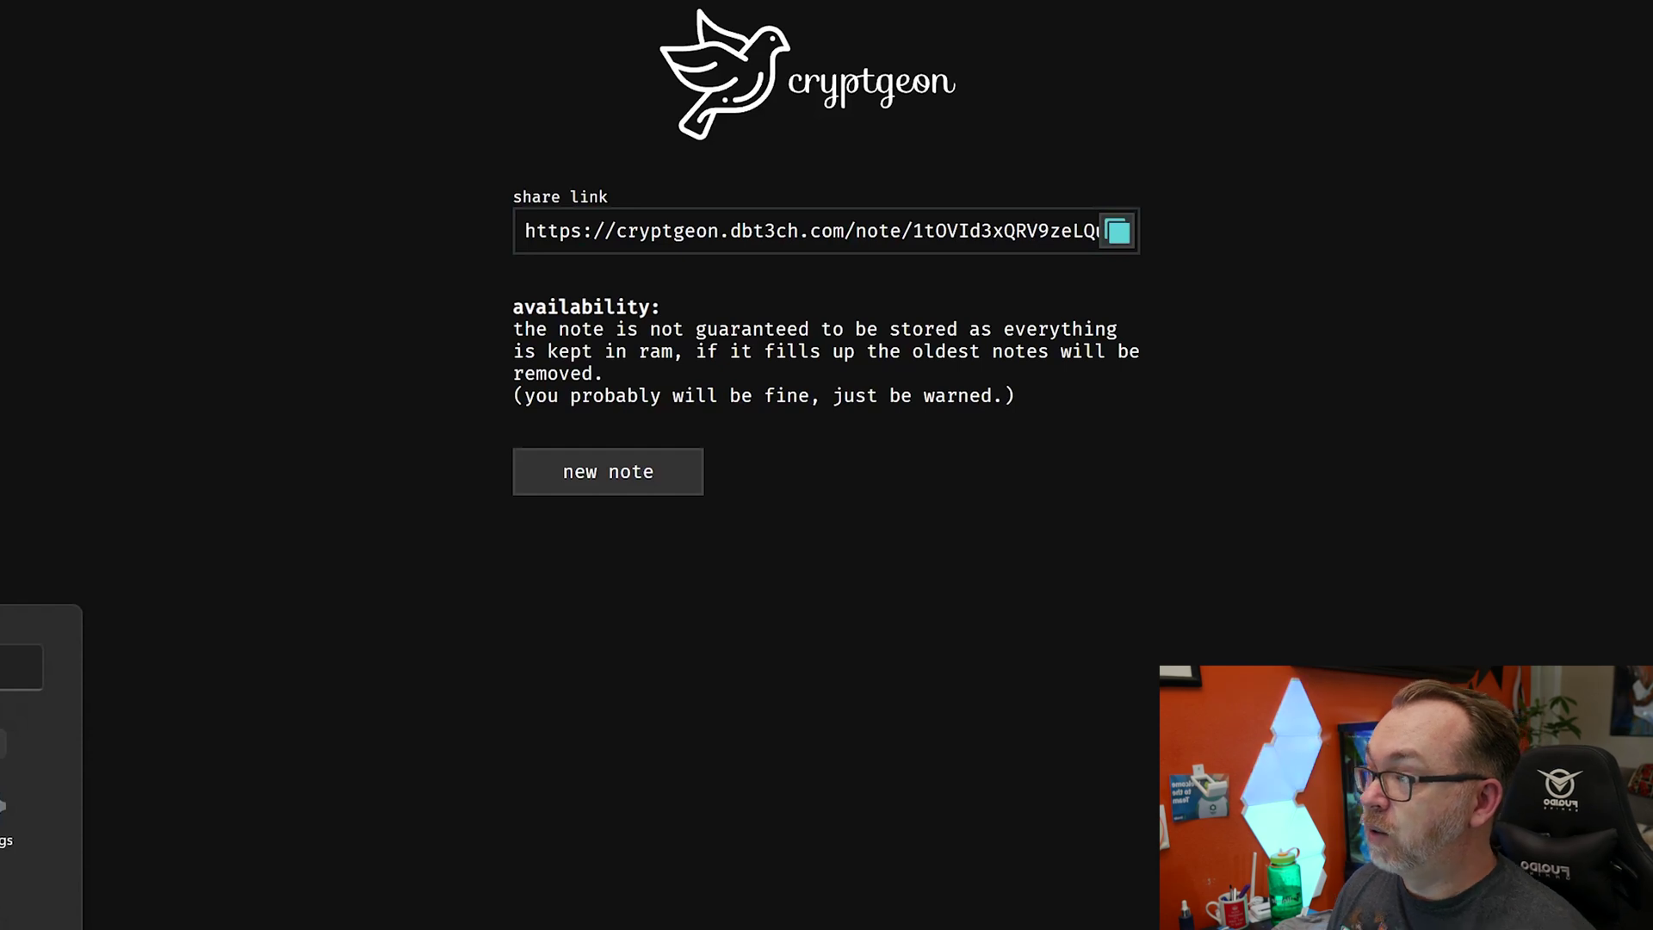
{"action": "key", "text": "Escape"}
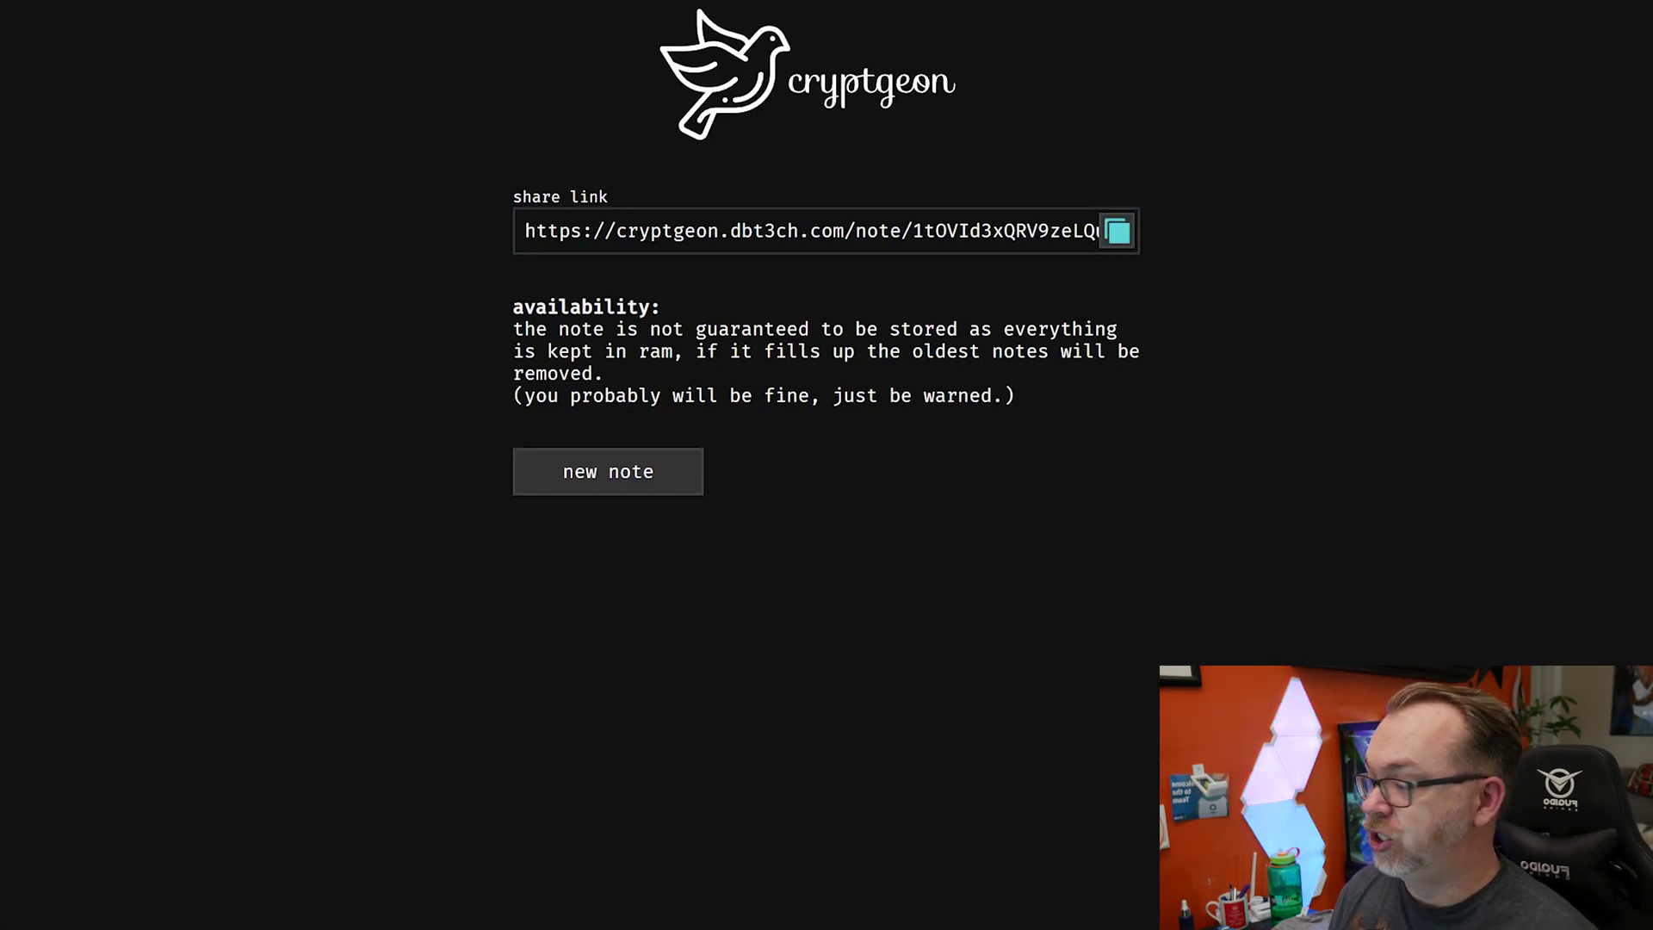
- Load the copied cryptgeon note share link in a new Edge window
{"action": "key", "text": "ctrl+n"}
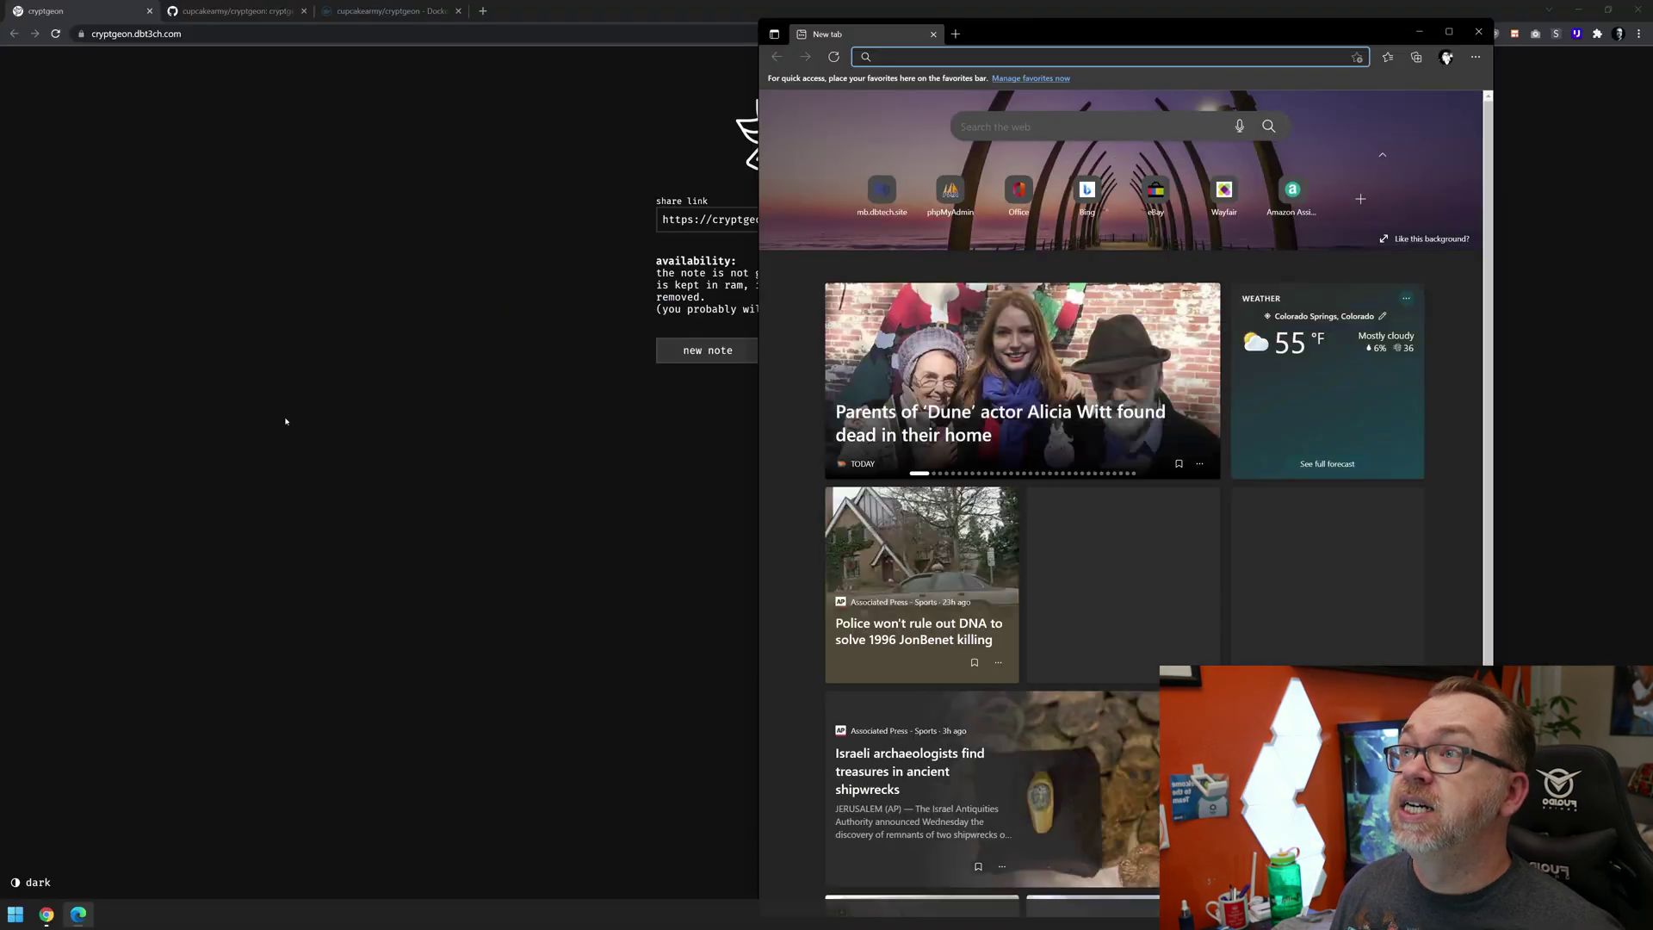
{"action": "key", "text": "ctrl+v"}
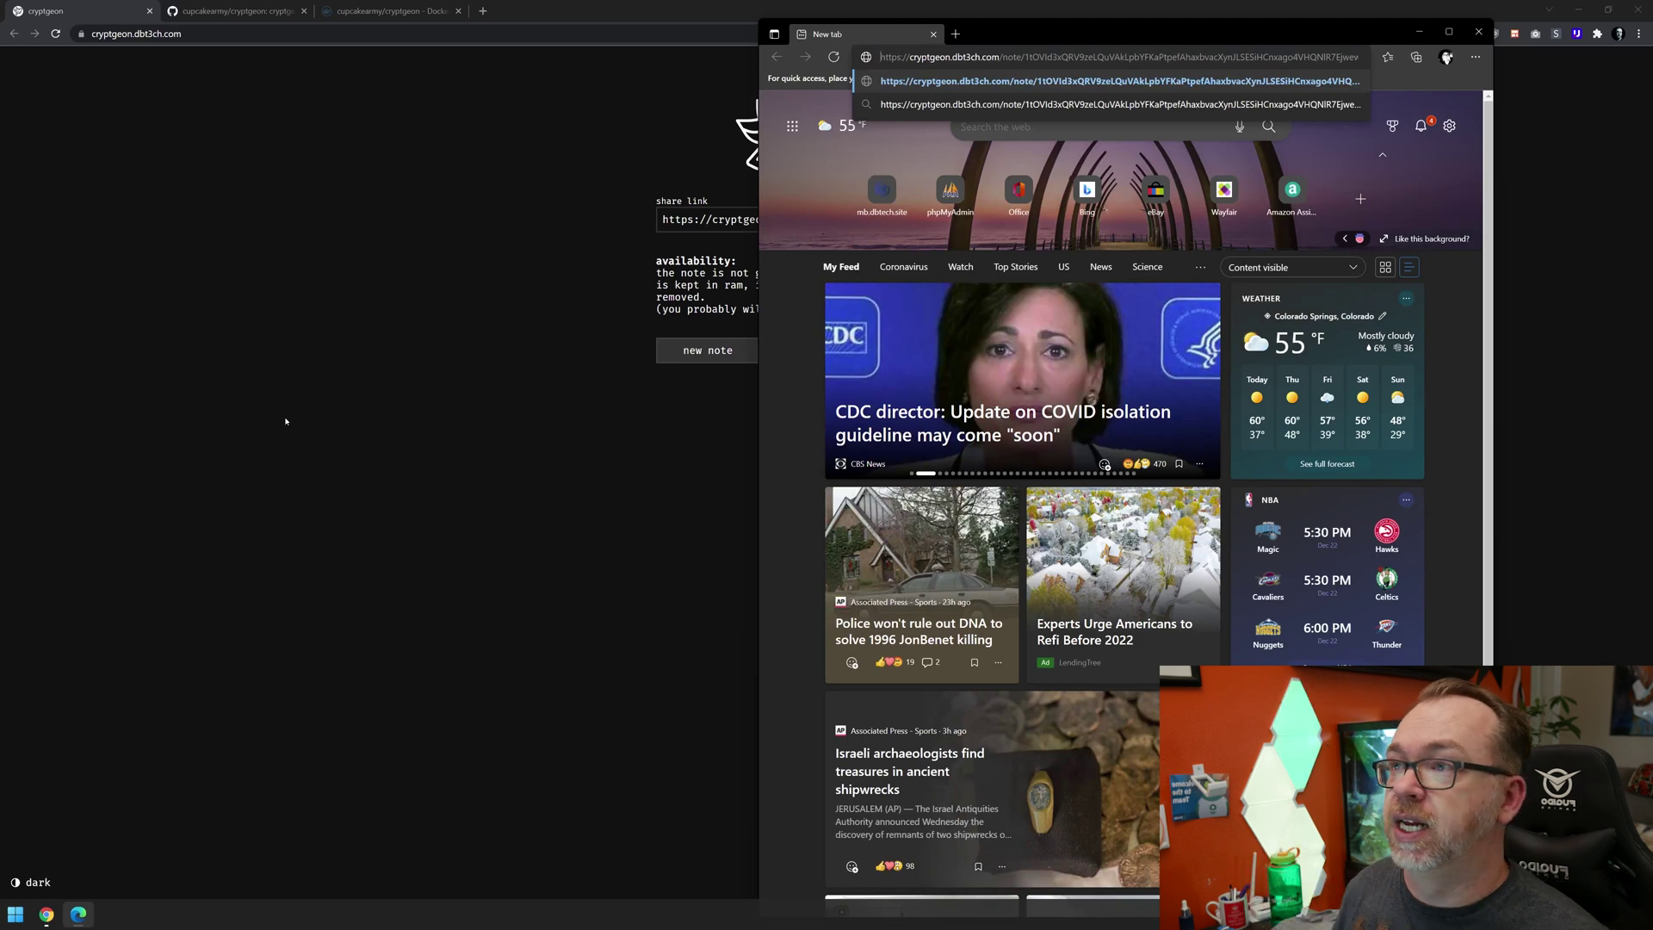
{"action": "key", "text": "Return"}
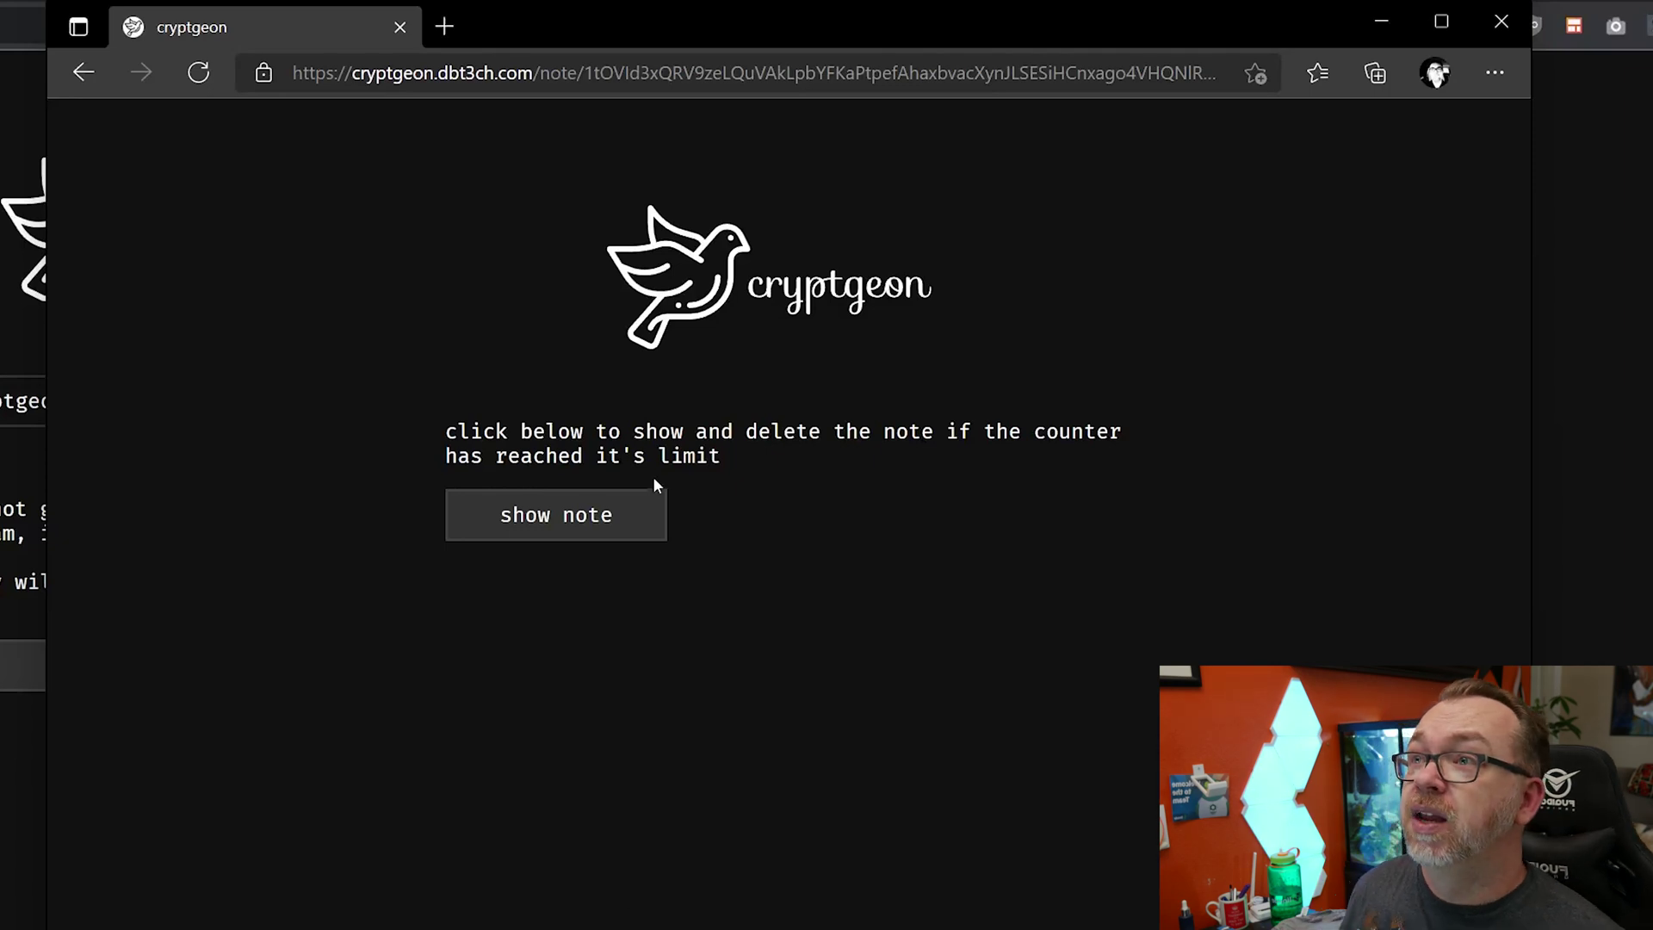
{"action": "double_click", "coordinate": [612, 454]}
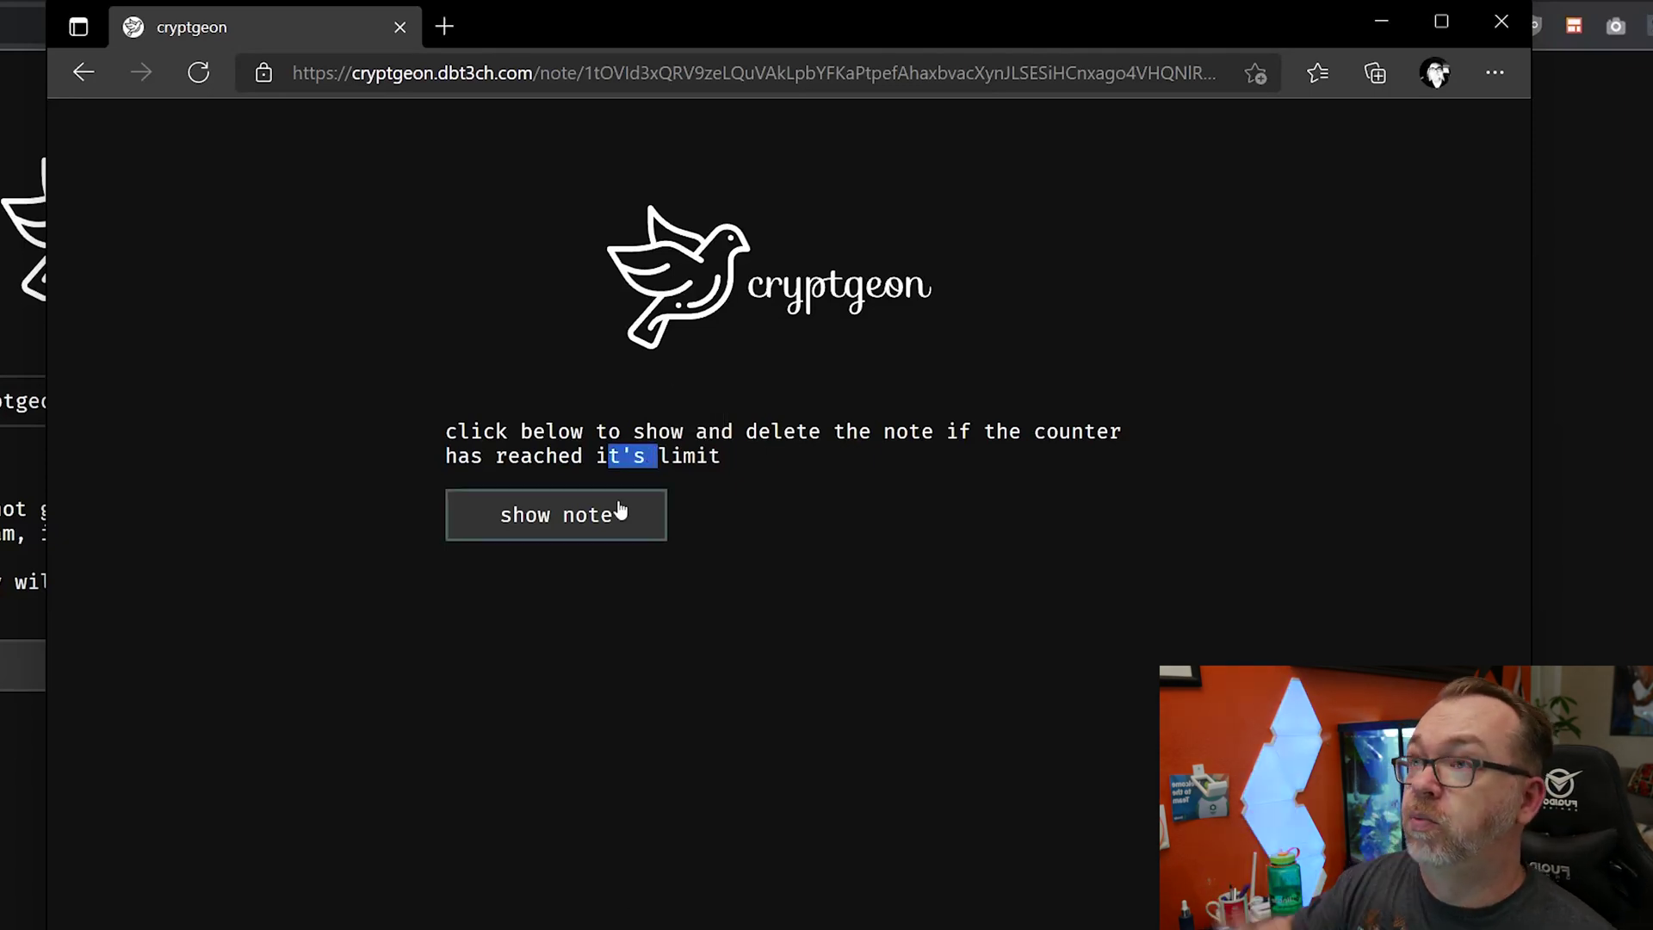
- Show the note and scroll its box sideways to read the long lorem ipsum lines
{"action": "left_click", "coordinate": [643, 560]}
{"action": "left_click", "coordinate": [565, 520]}
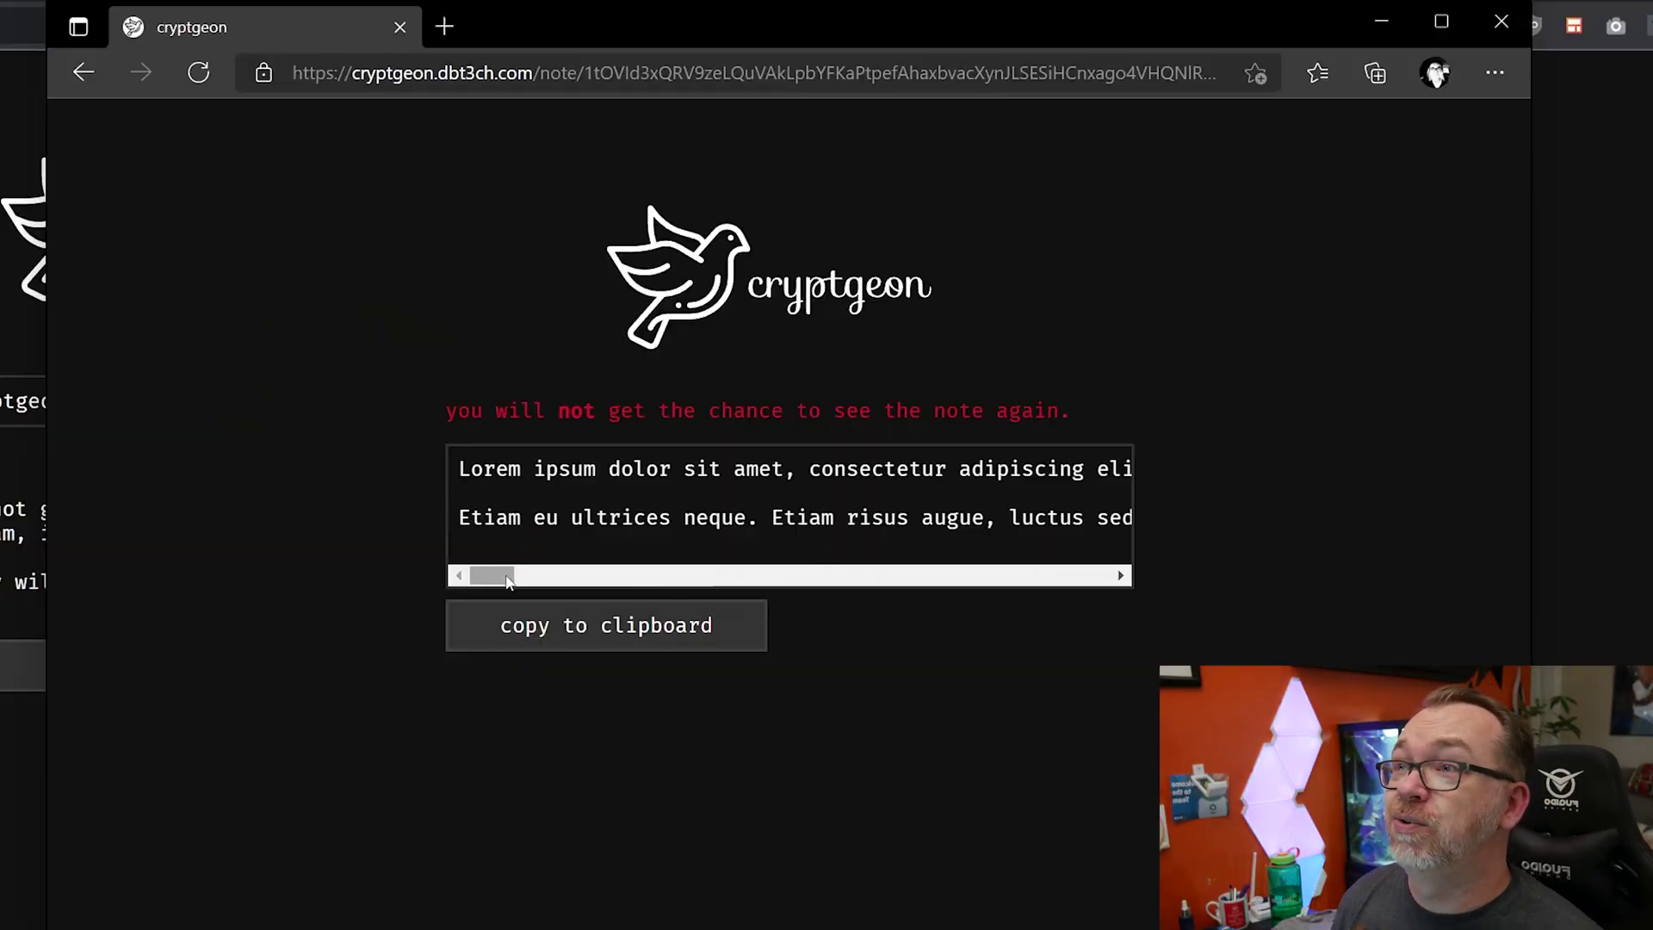
{"action": "left_click_drag", "start_coordinate": [507, 582], "coordinate": [400, 585]}
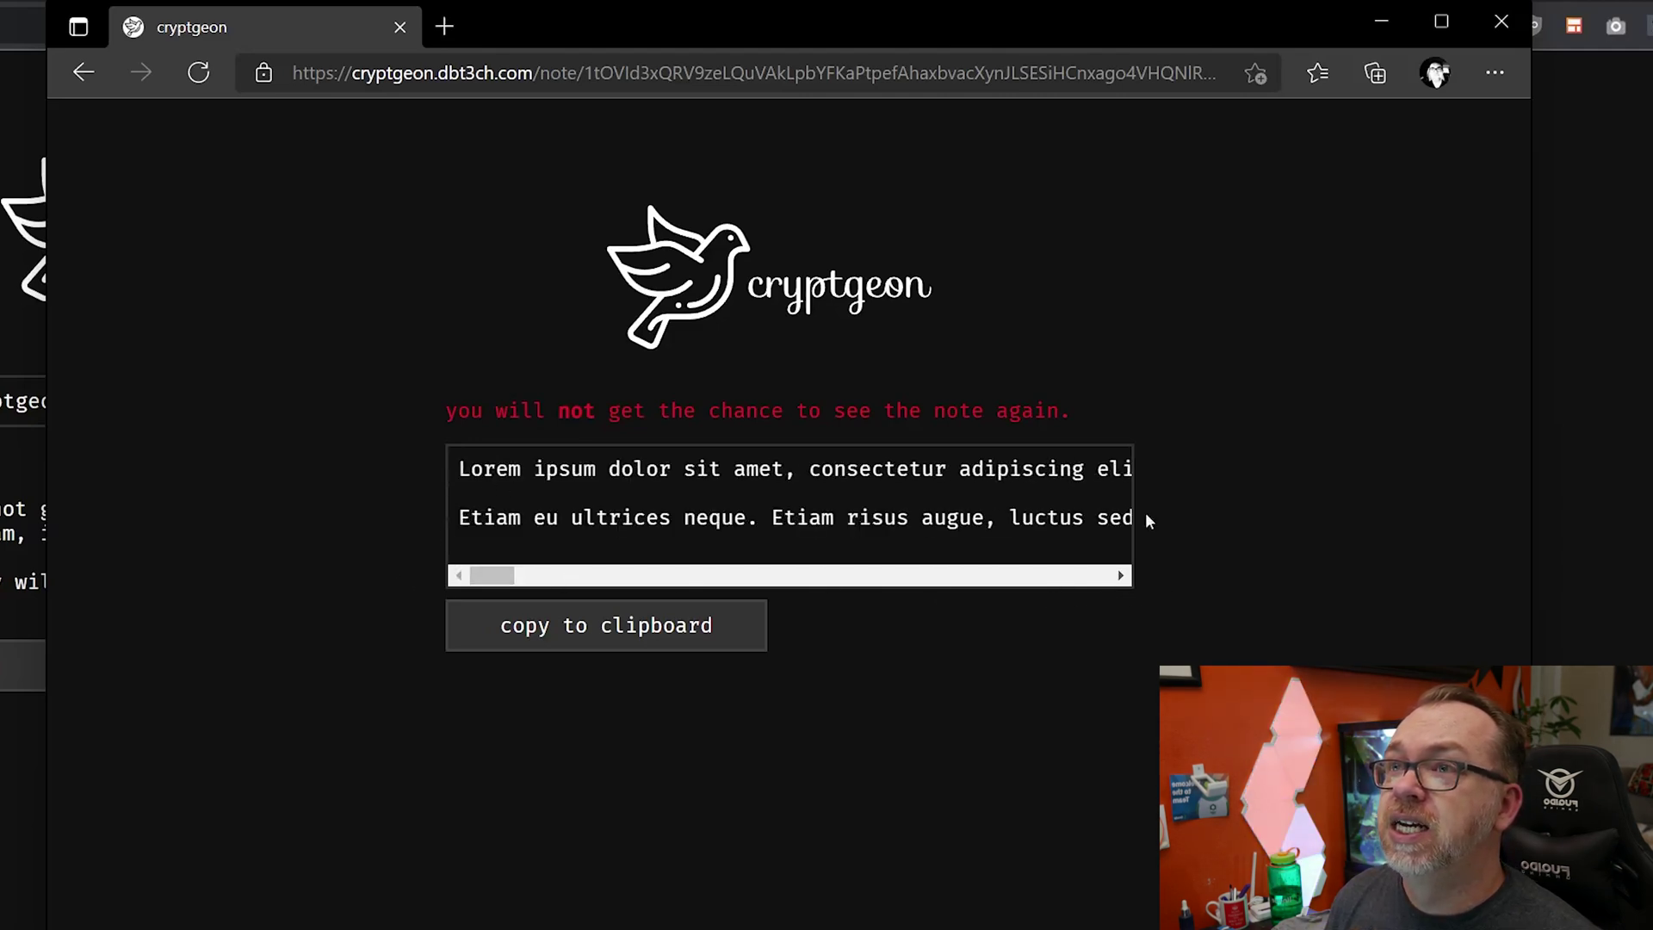
{"action": "left_click_drag", "start_coordinate": [509, 576], "coordinate": [1025, 578]}
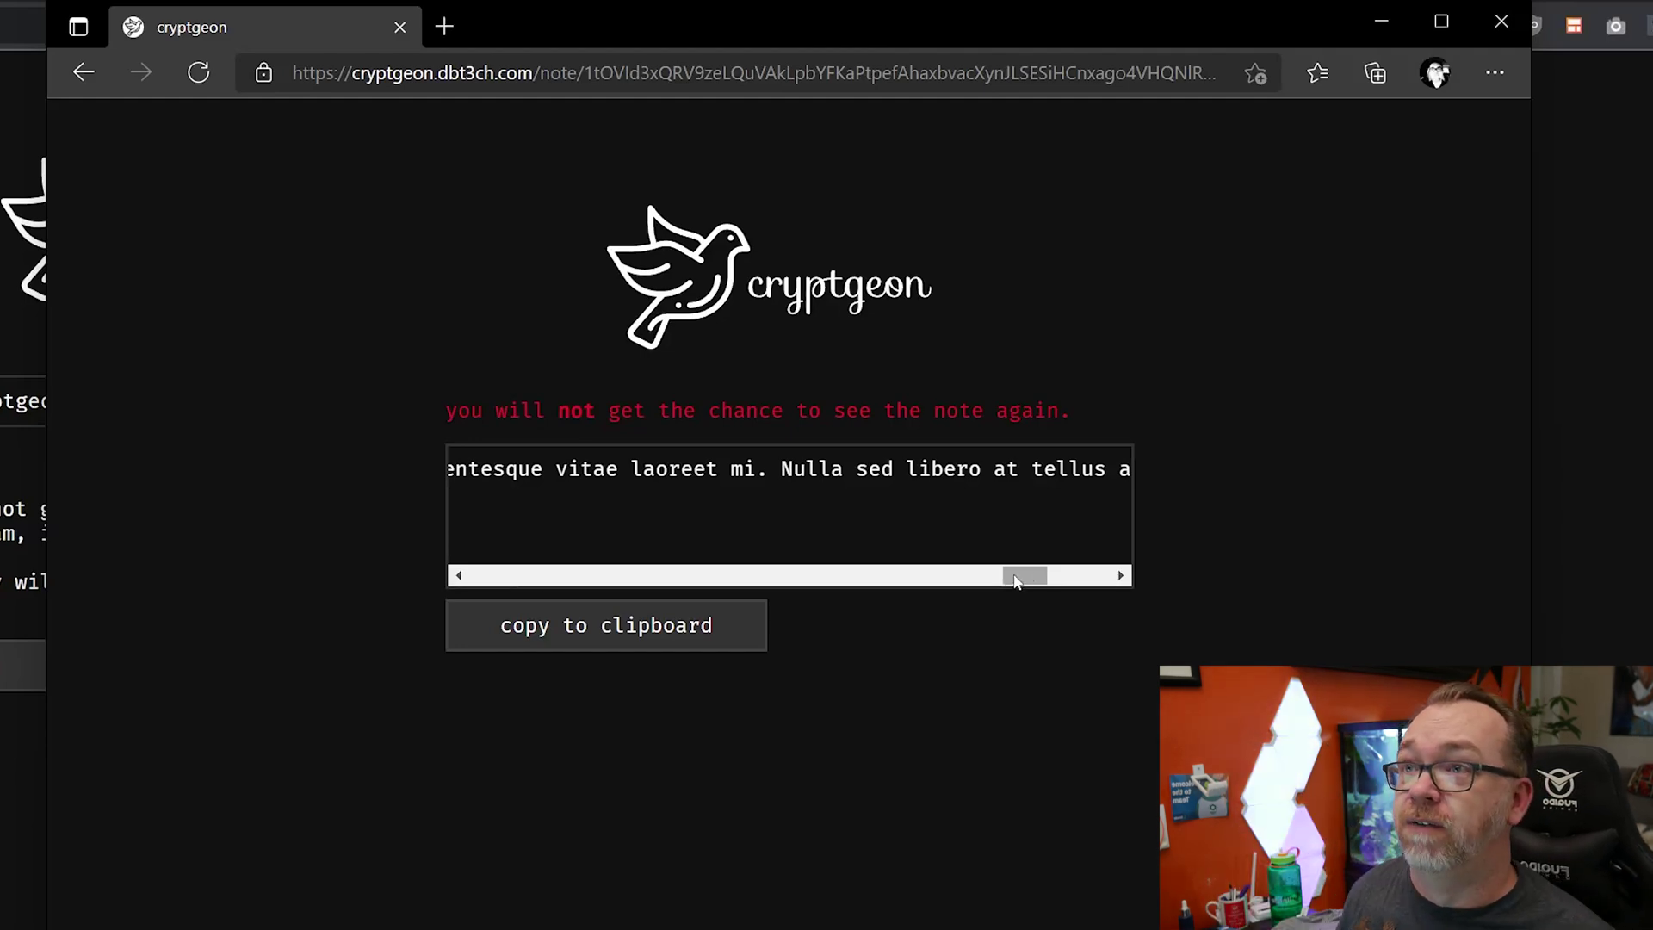
{"action": "left_click_drag", "start_coordinate": [1024, 575], "coordinate": [446, 585]}
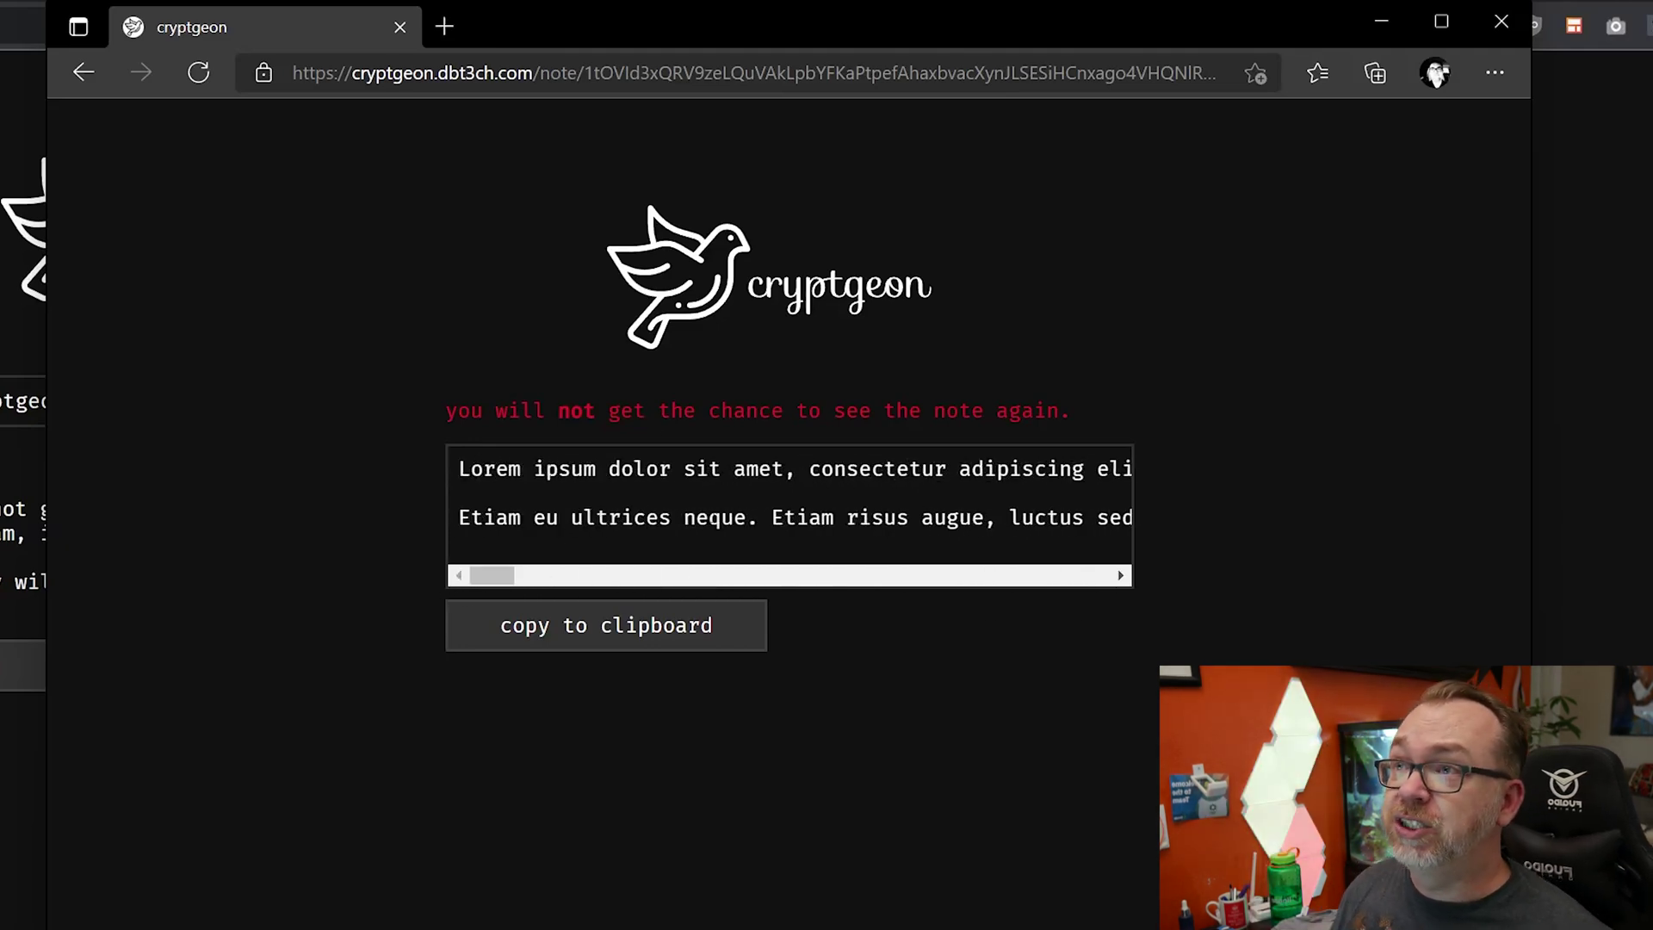
- Copy the note's address and reveal the note again in a second tab
{"action": "left_click", "coordinate": [500, 78]}
{"action": "left_click", "coordinate": [444, 26]}
{"action": "key", "text": "ctrl+v"}
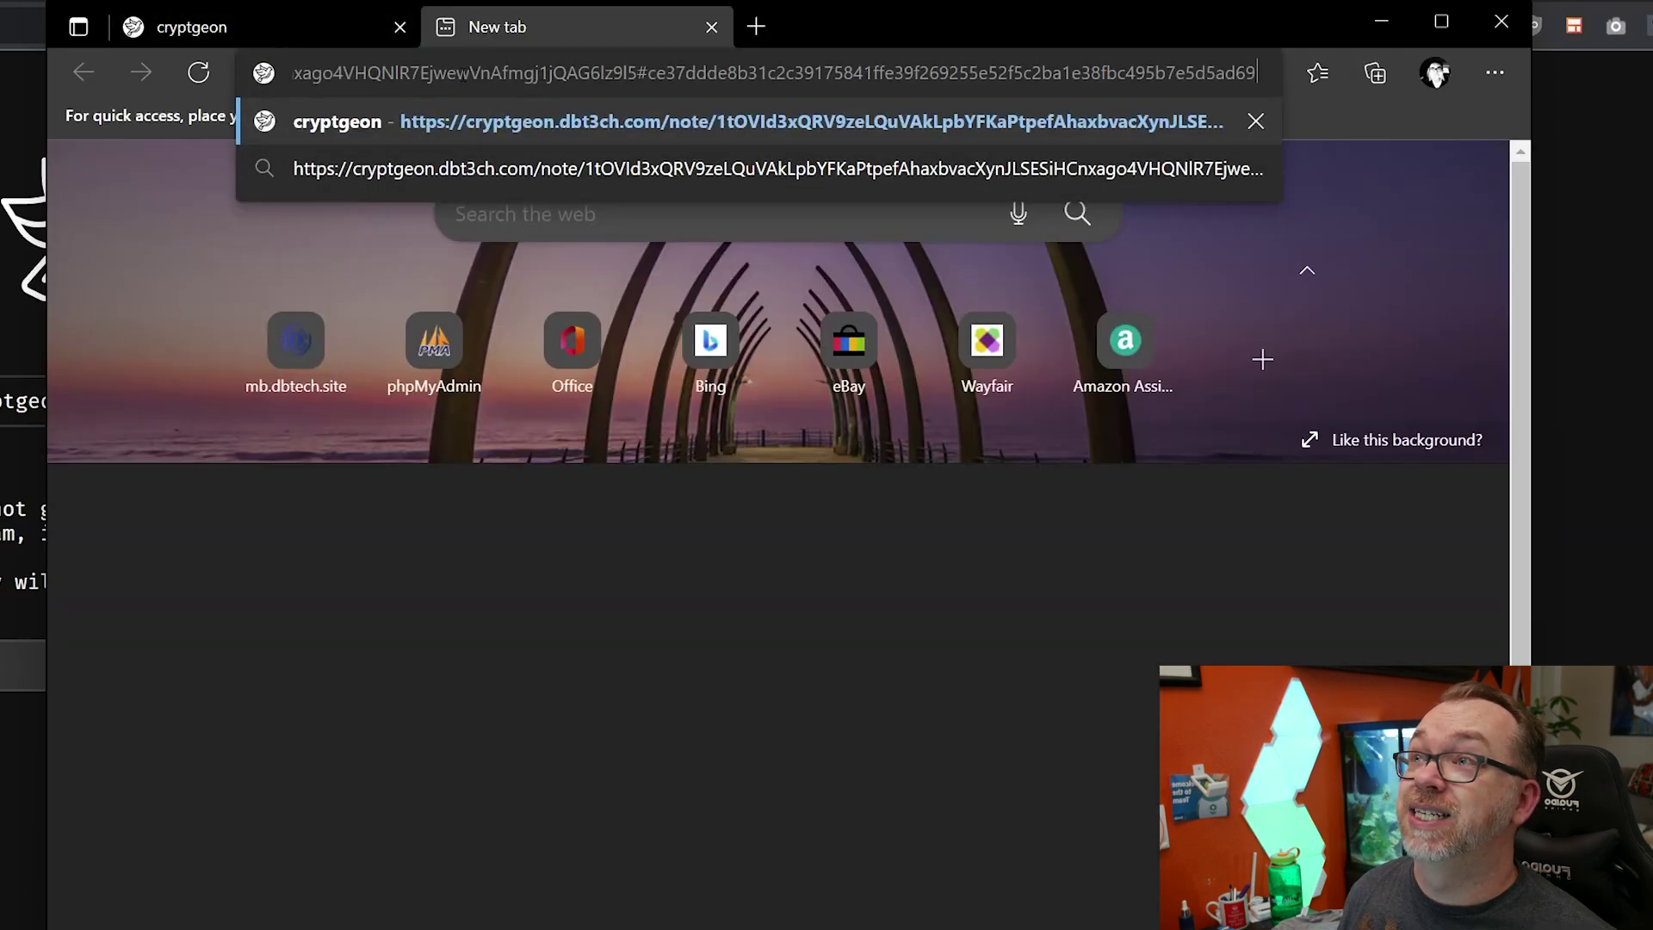
{"action": "key", "text": "Return"}
{"action": "left_click", "coordinate": [587, 525]}
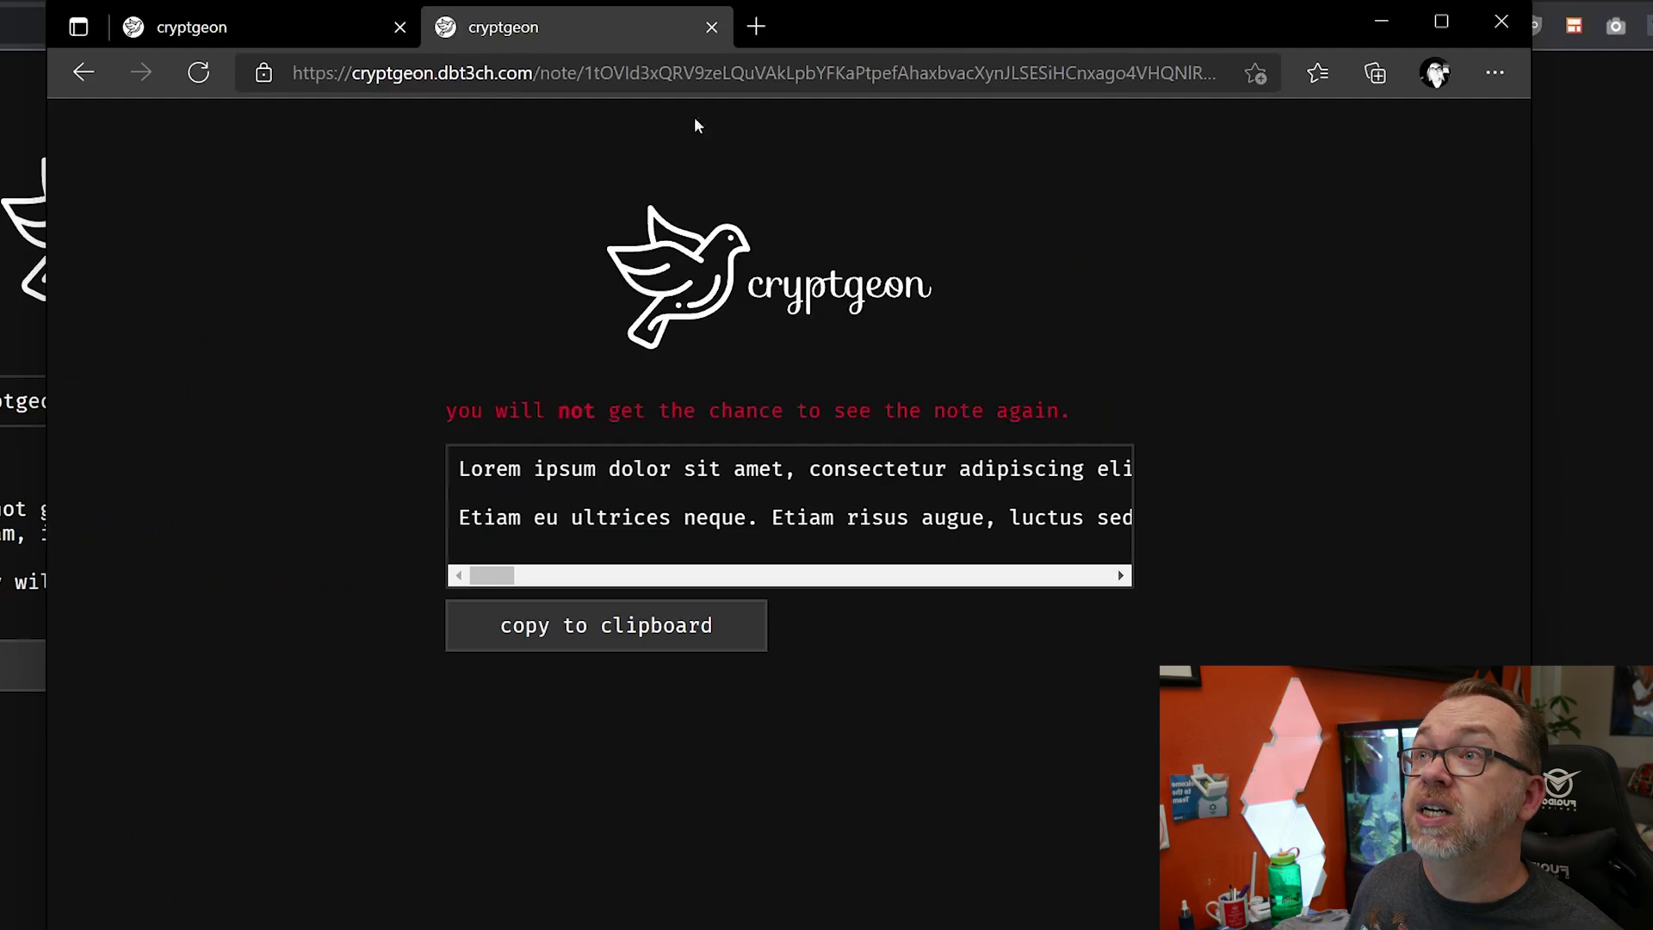
- Reveal the note in a third tab, select its one-time warning, and return to the first tab
{"action": "left_click", "coordinate": [766, 21]}
{"action": "key", "text": "Return"}
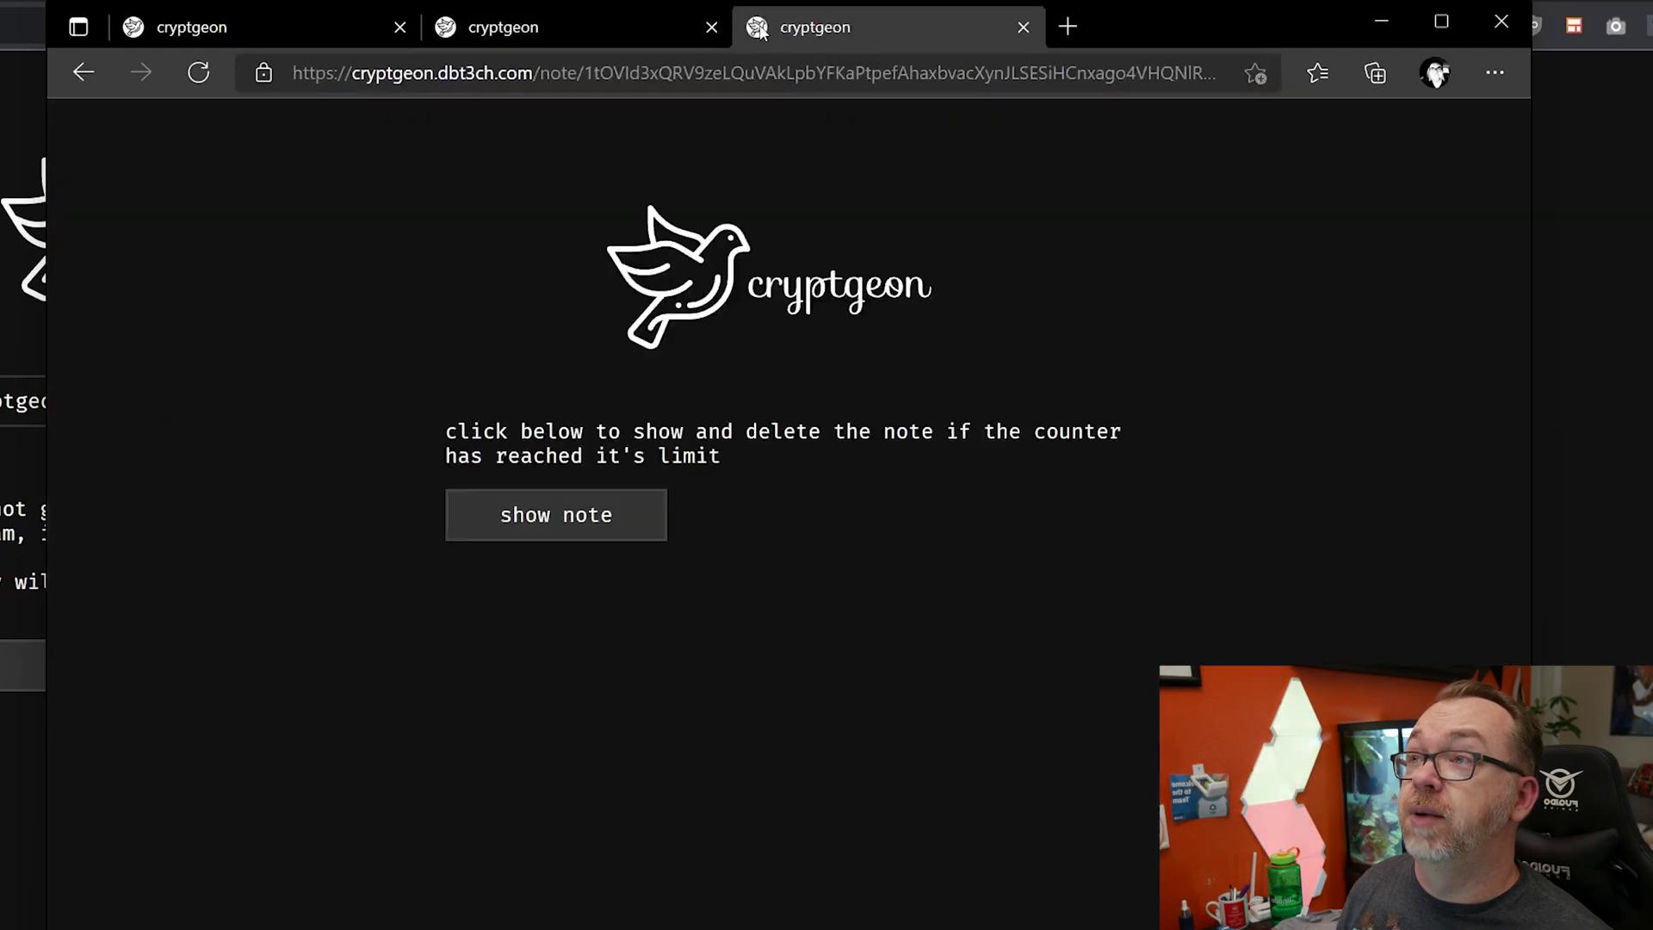
{"action": "left_click", "coordinate": [559, 525]}
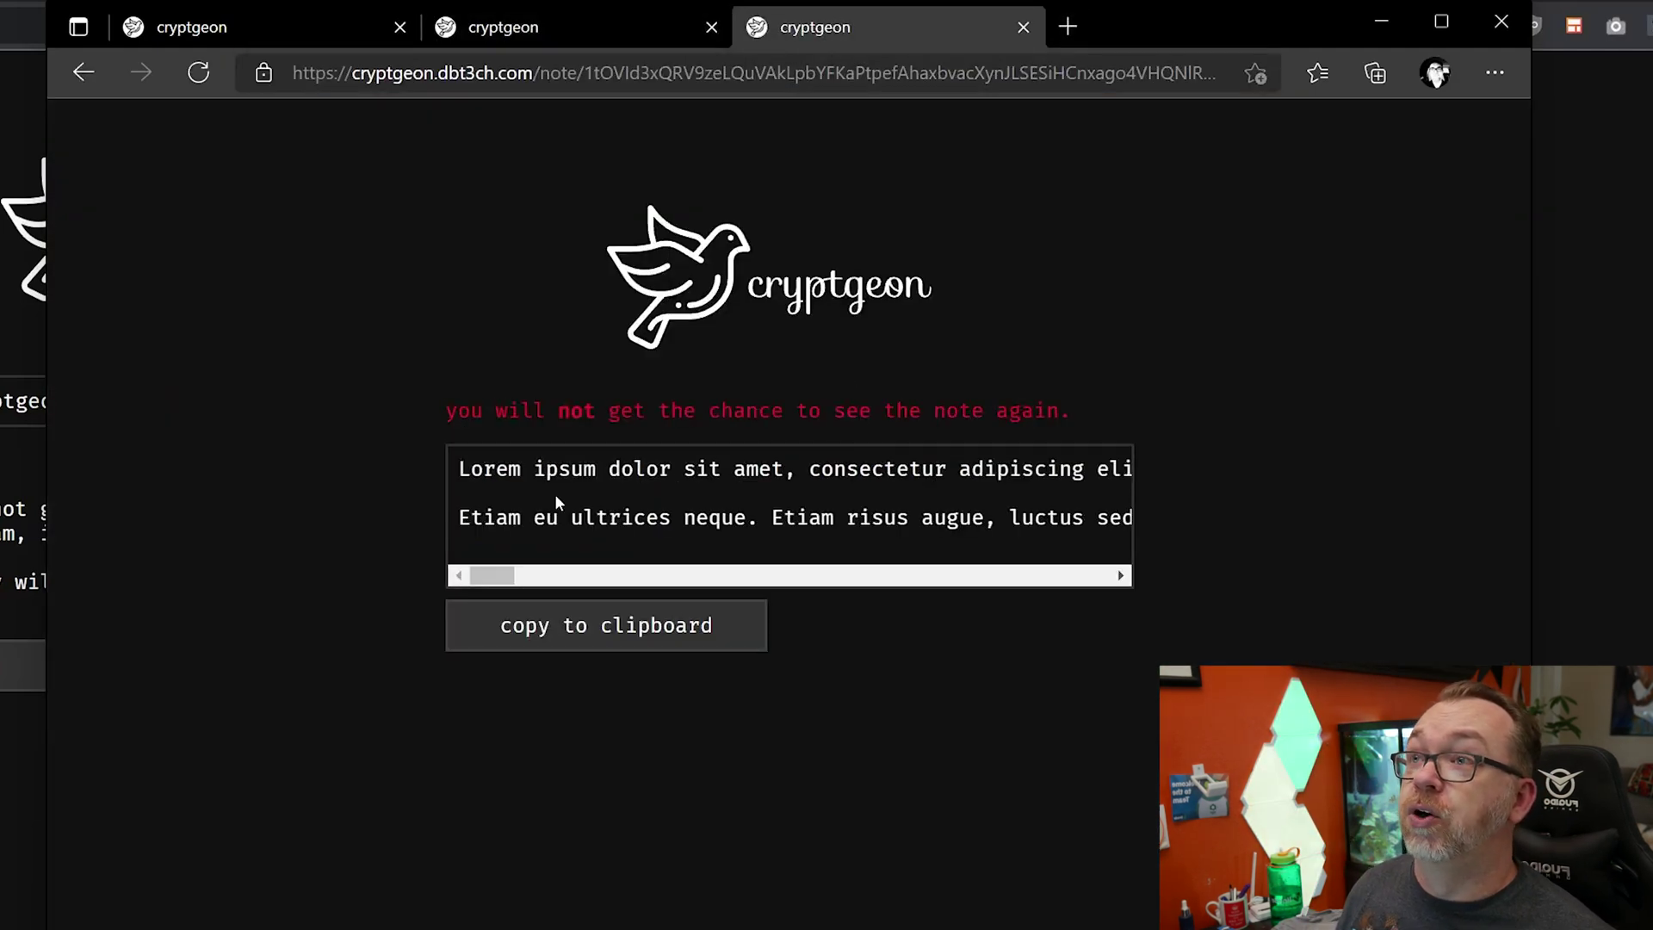
{"action": "triple_click", "coordinate": [616, 411]}
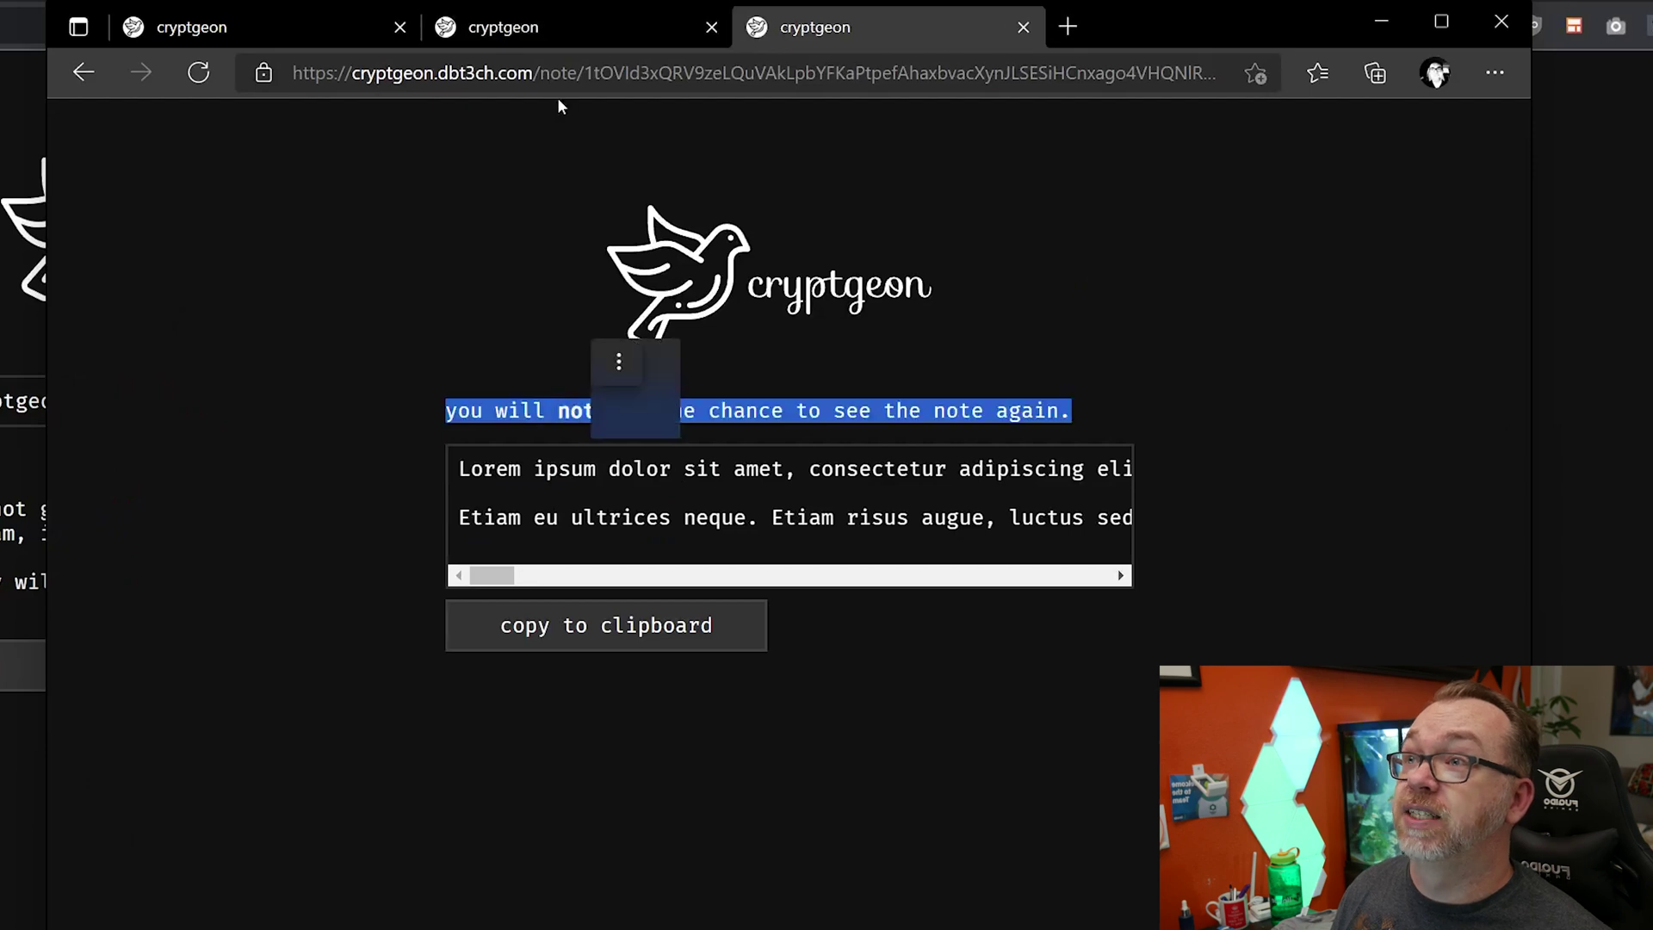
{"action": "left_click", "coordinate": [537, 22]}
{"action": "left_click", "coordinate": [222, 7]}
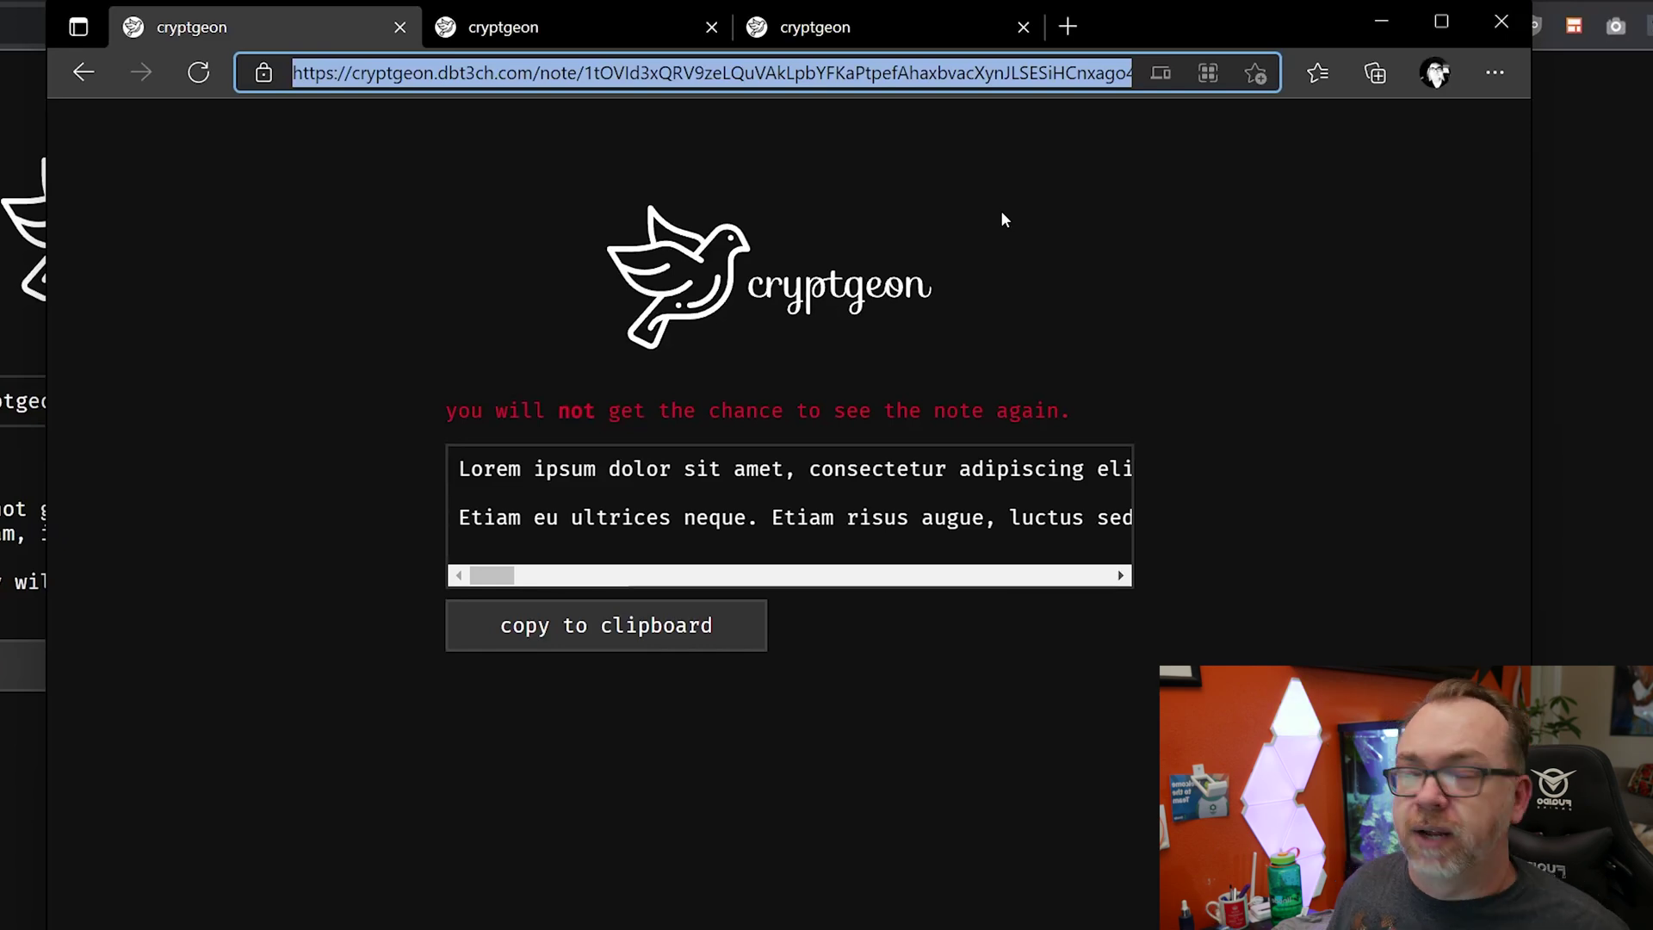
- Reload the note link in a new tab to check it reports the note not found
{"action": "left_click", "coordinate": [1060, 26]}
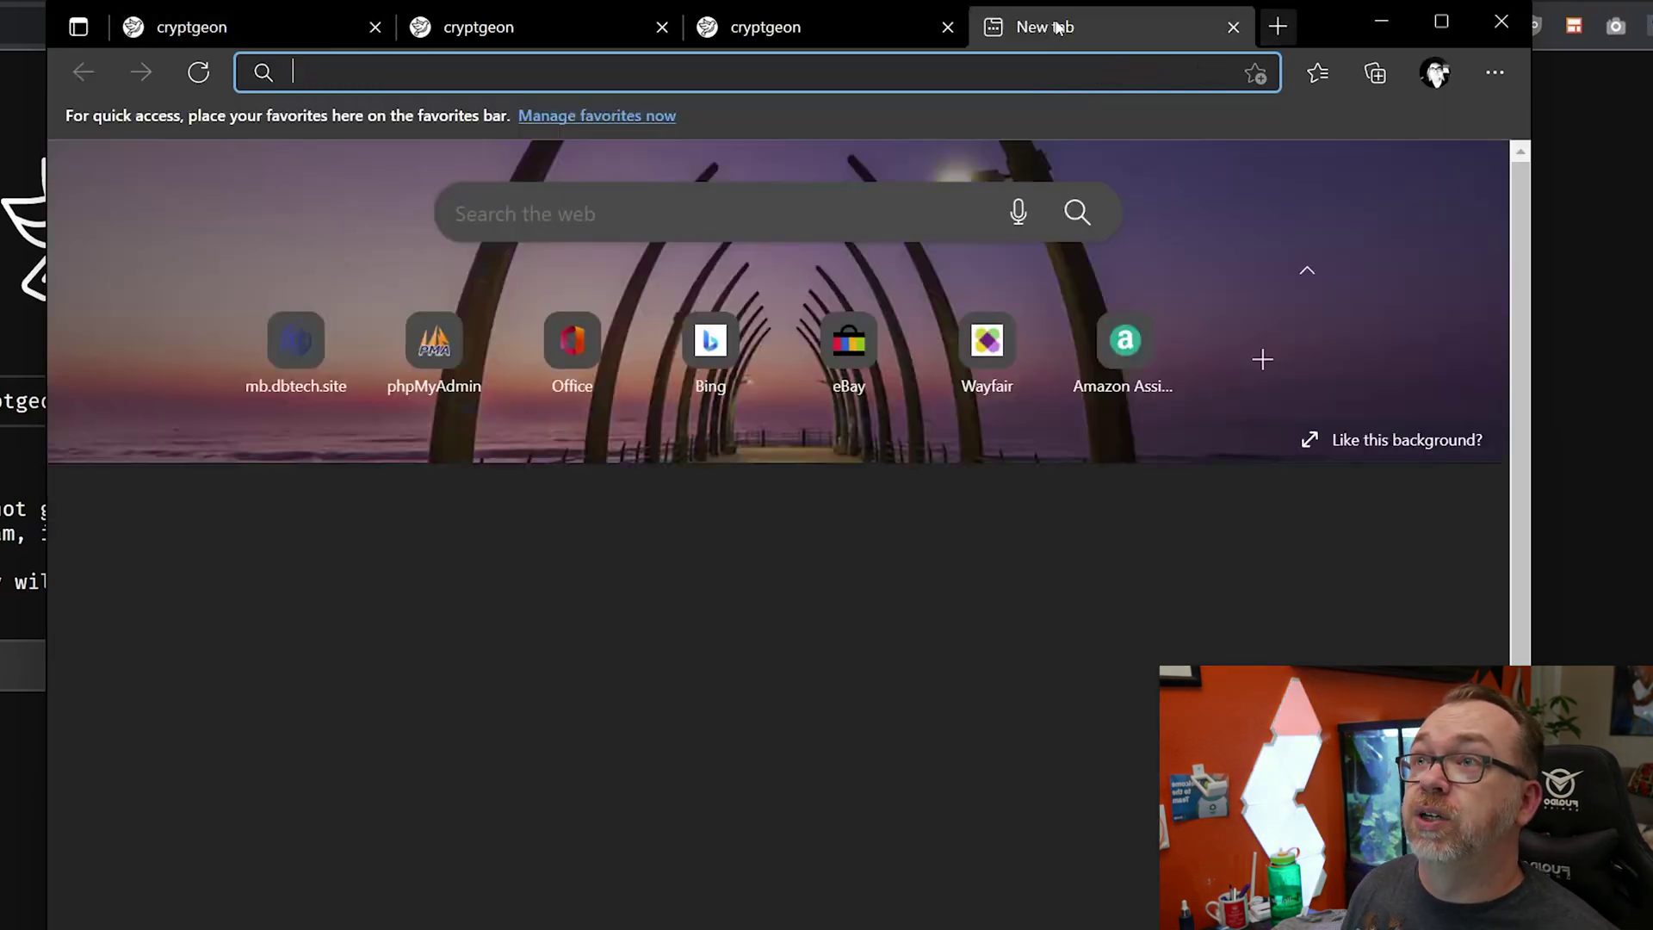
{"action": "key", "text": "ctrl+v"}
{"action": "key", "text": "Return"}
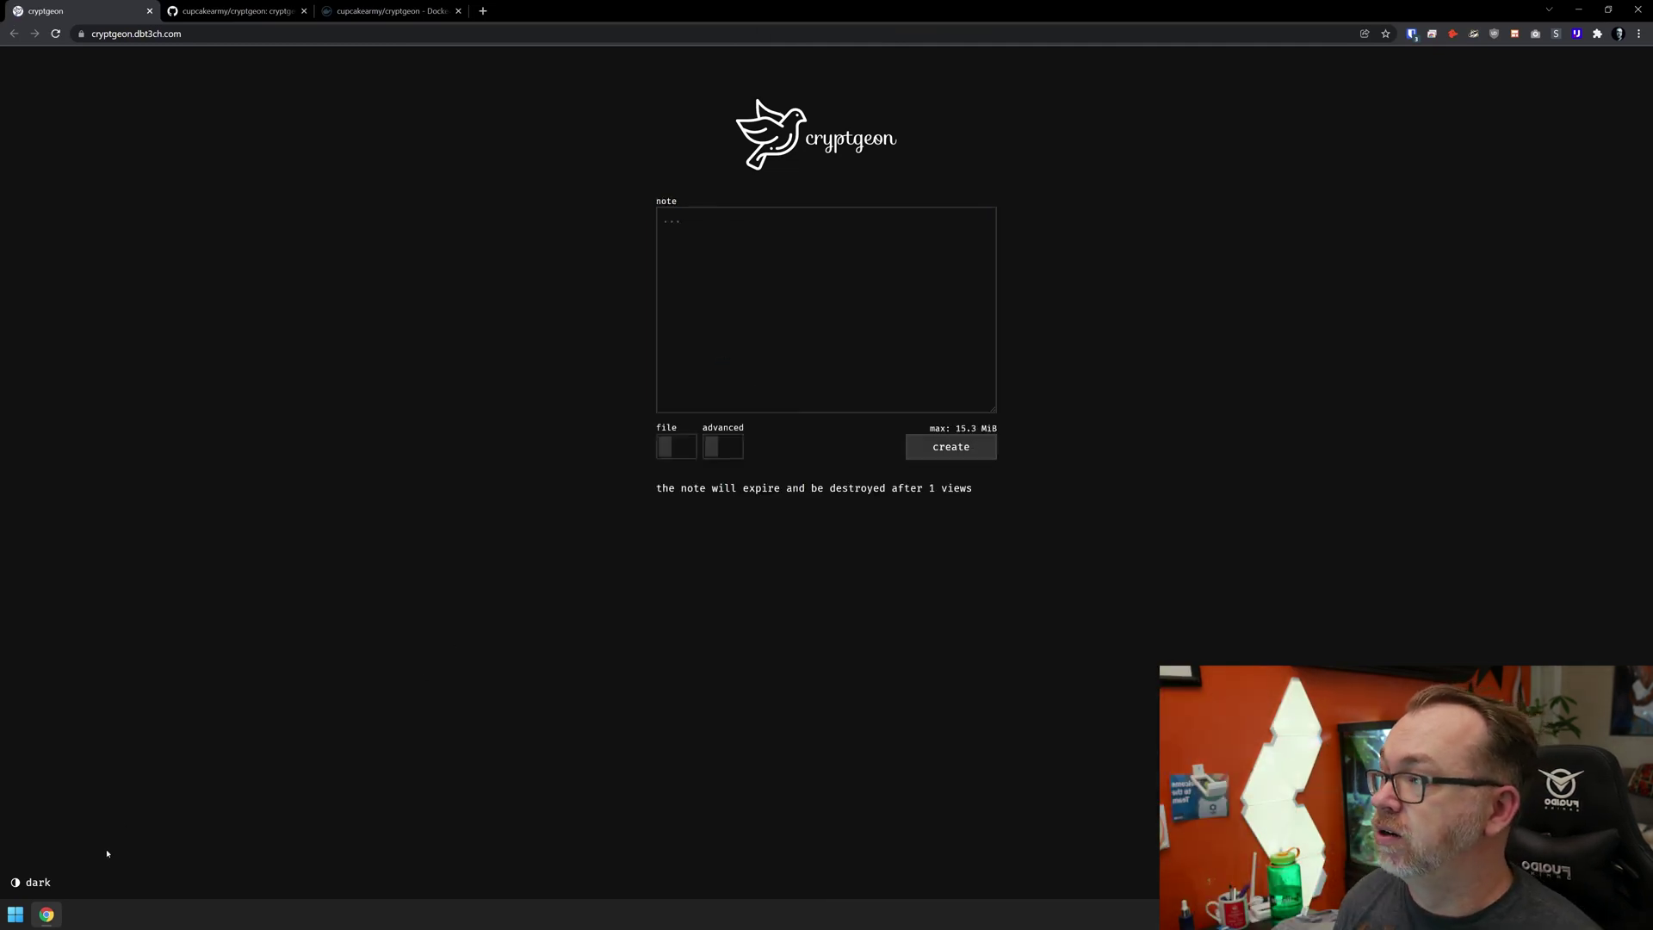
- Cycle the page theme between light and dark, then open the About page's /code GitHub link
{"action": "left_click", "coordinate": [29, 884]}
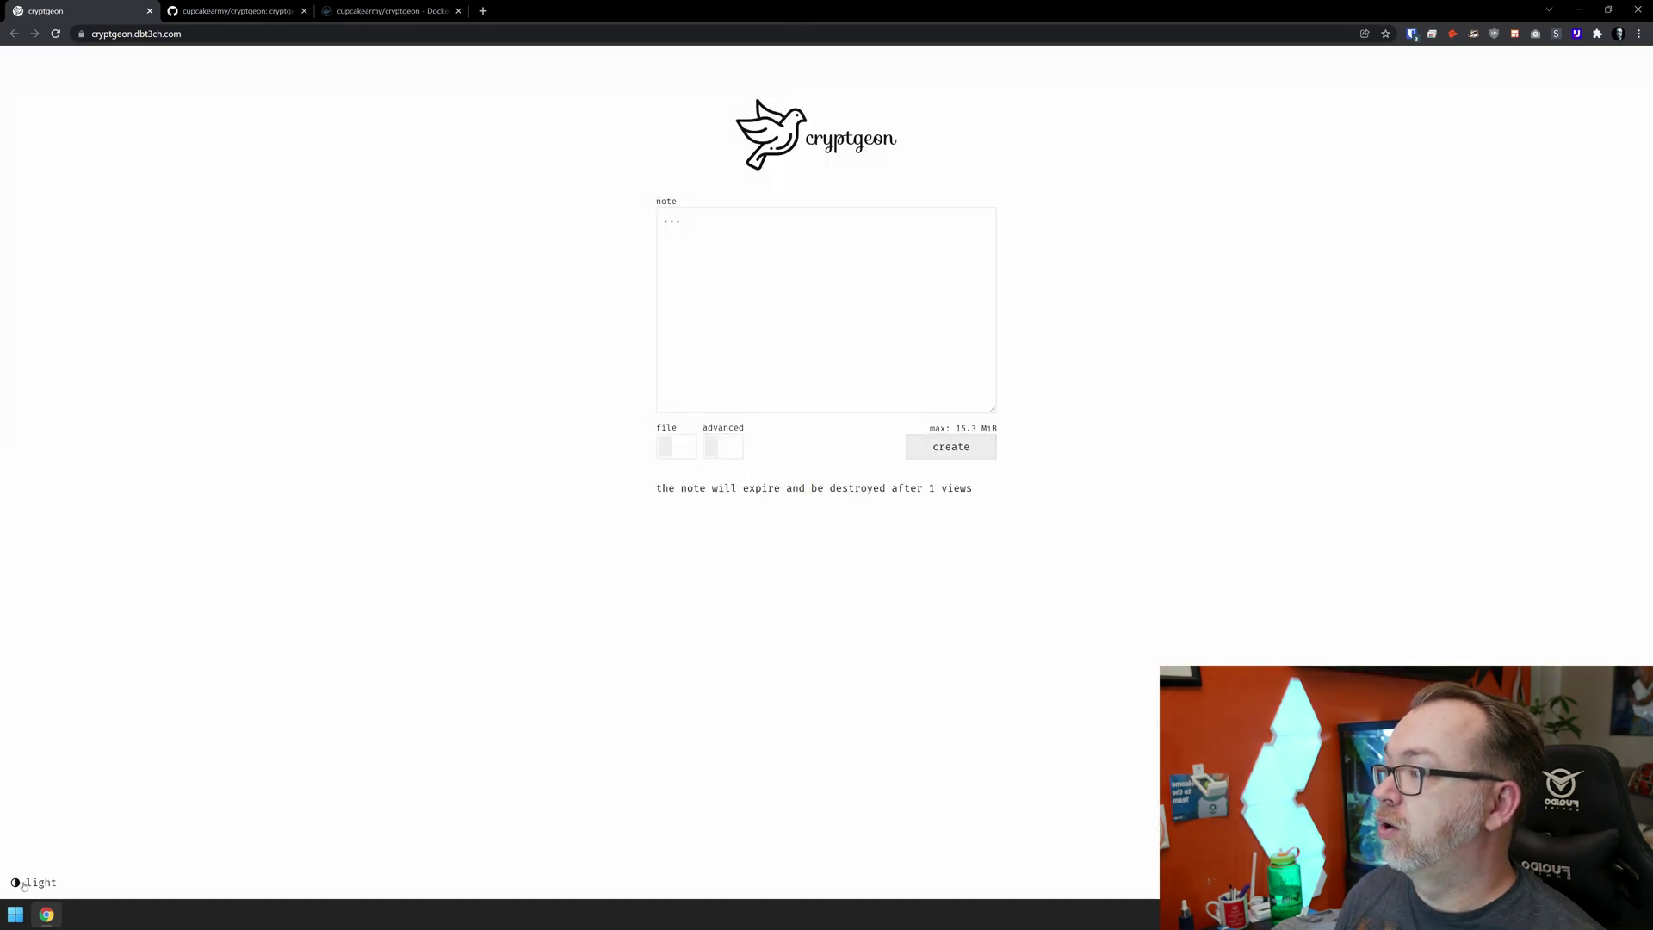
{"action": "left_click", "coordinate": [24, 883]}
{"action": "left_click", "coordinate": [24, 884]}
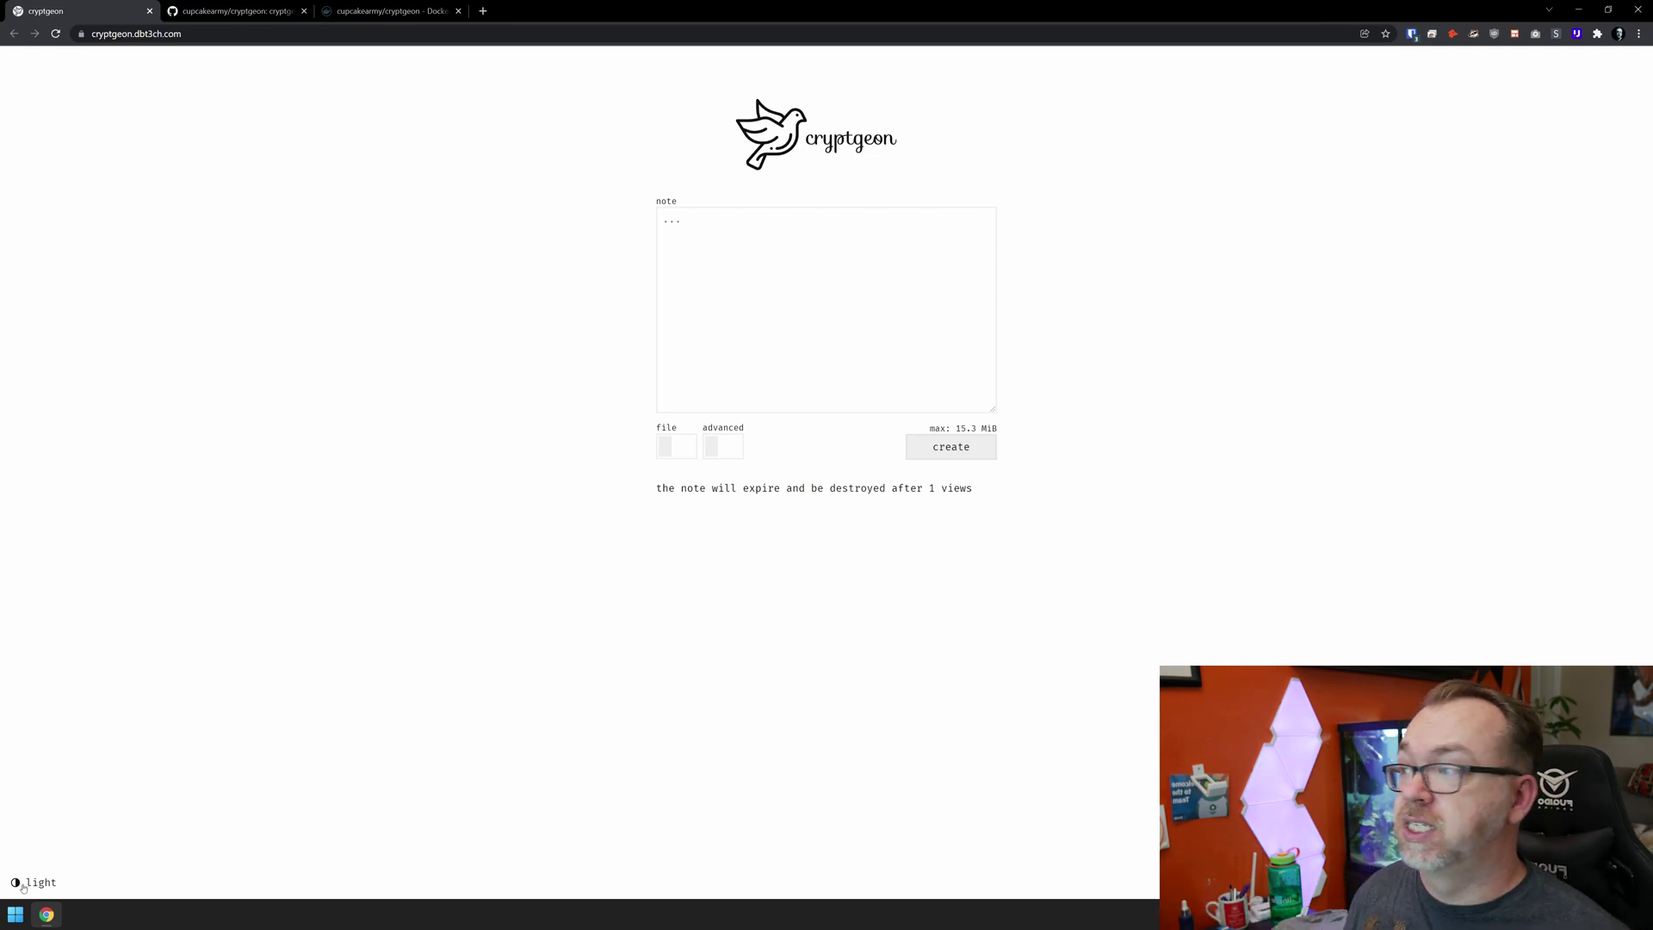
{"action": "left_click", "coordinate": [24, 884]}
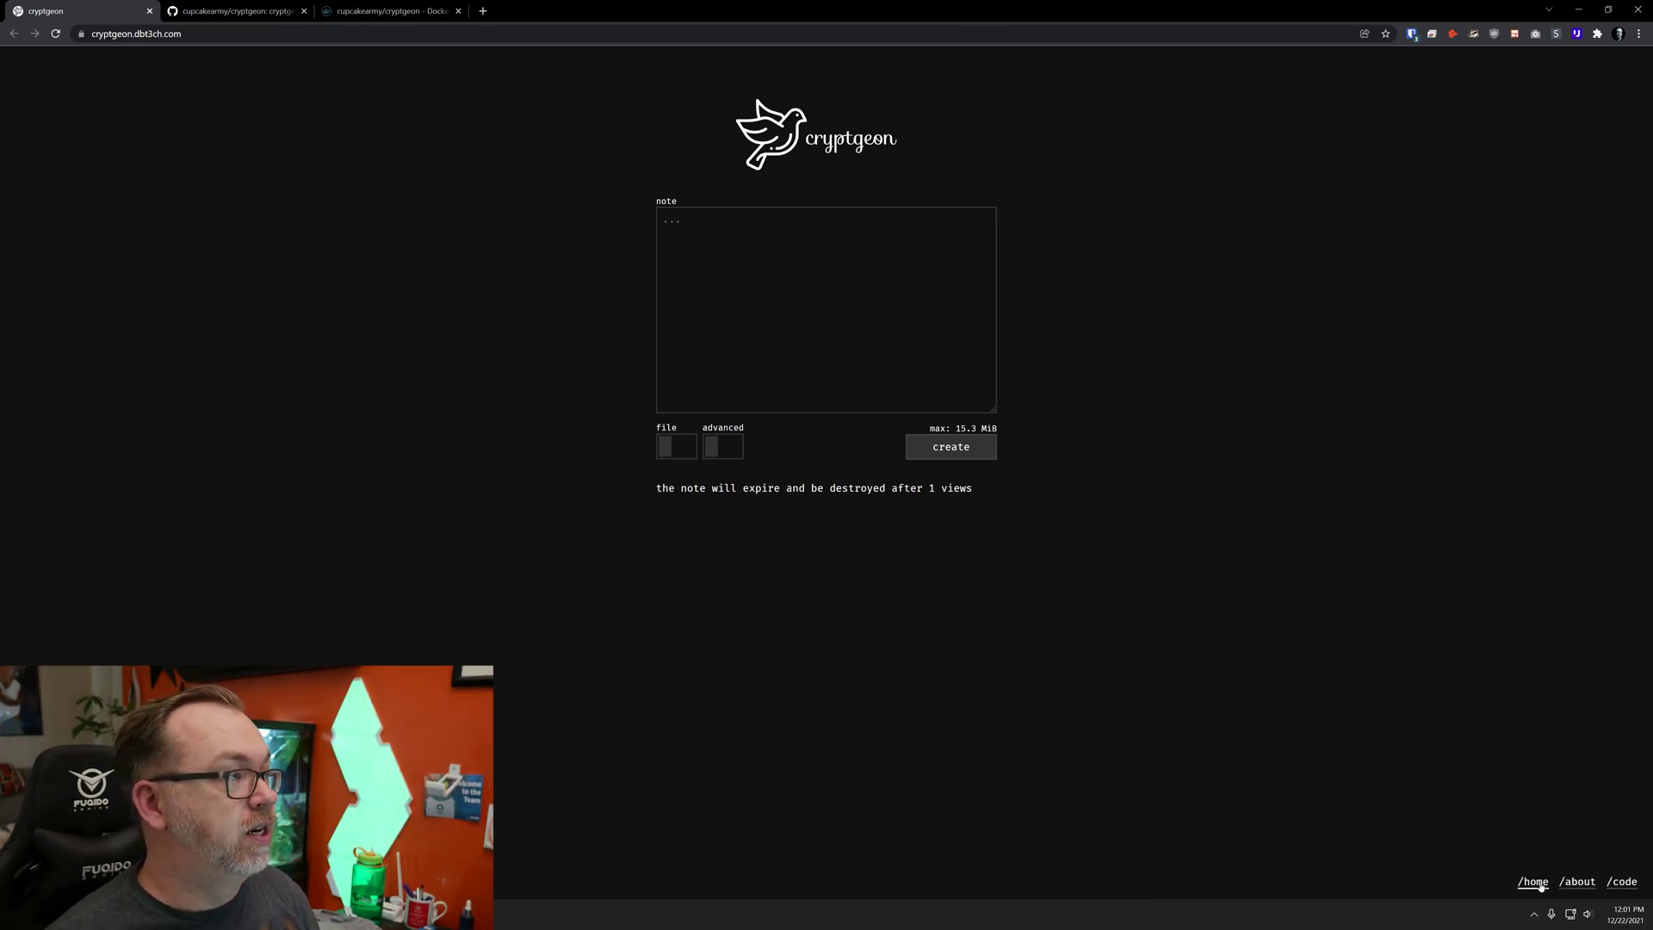
{"action": "left_click", "coordinate": [1585, 884]}
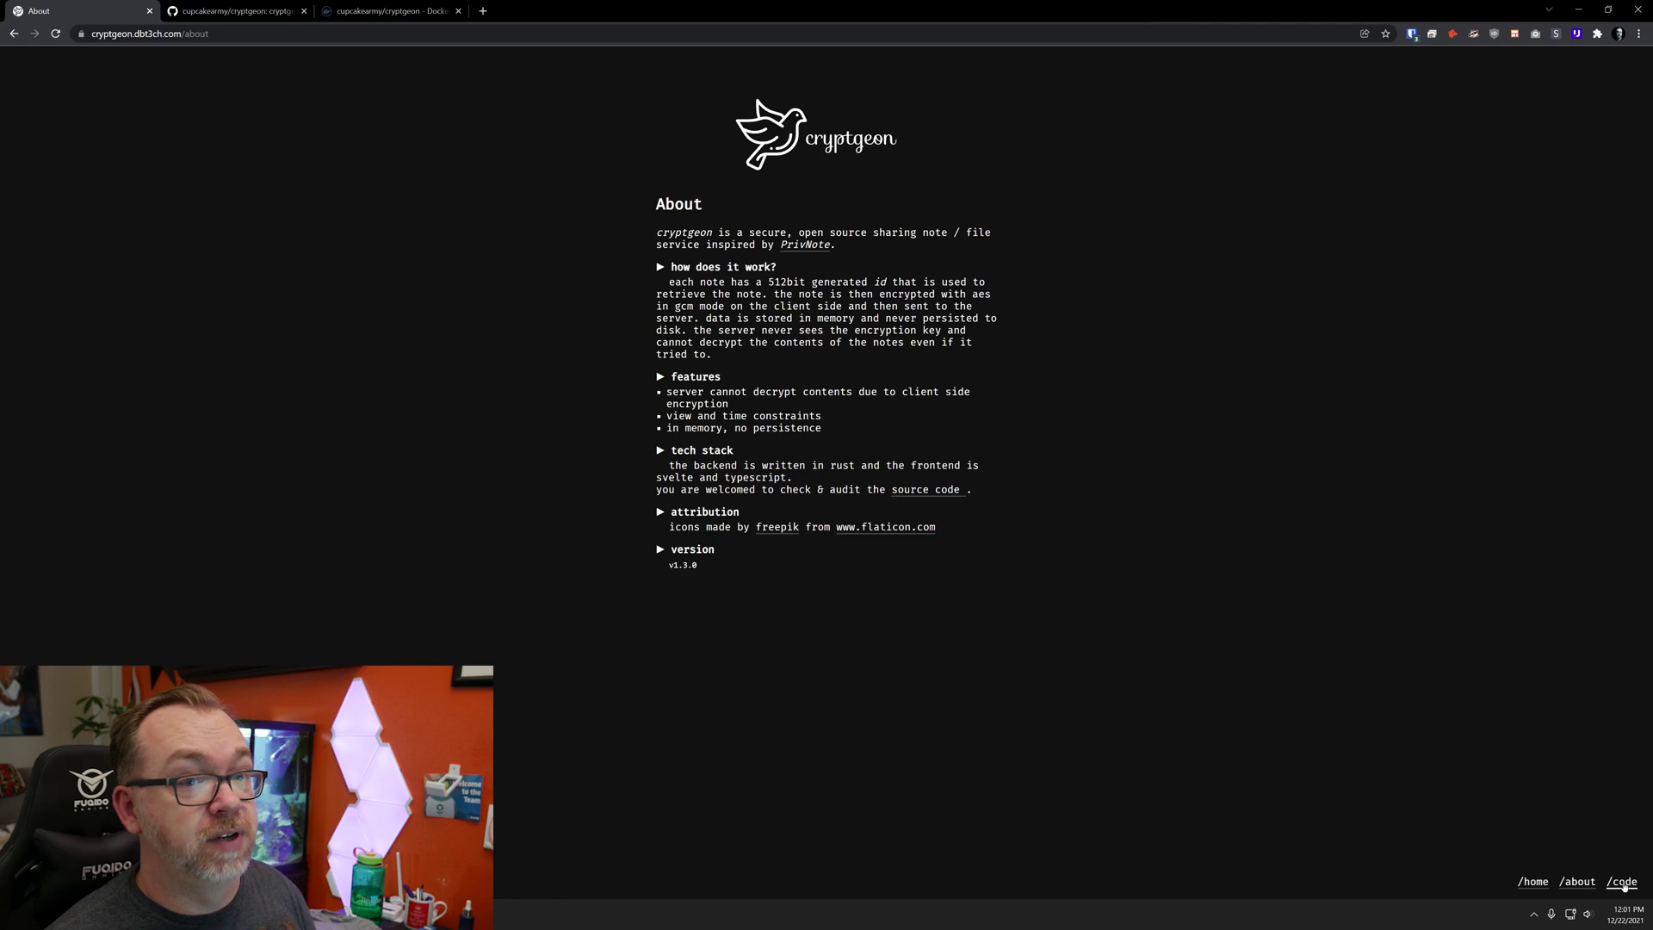
{"action": "left_click", "coordinate": [1624, 884]}
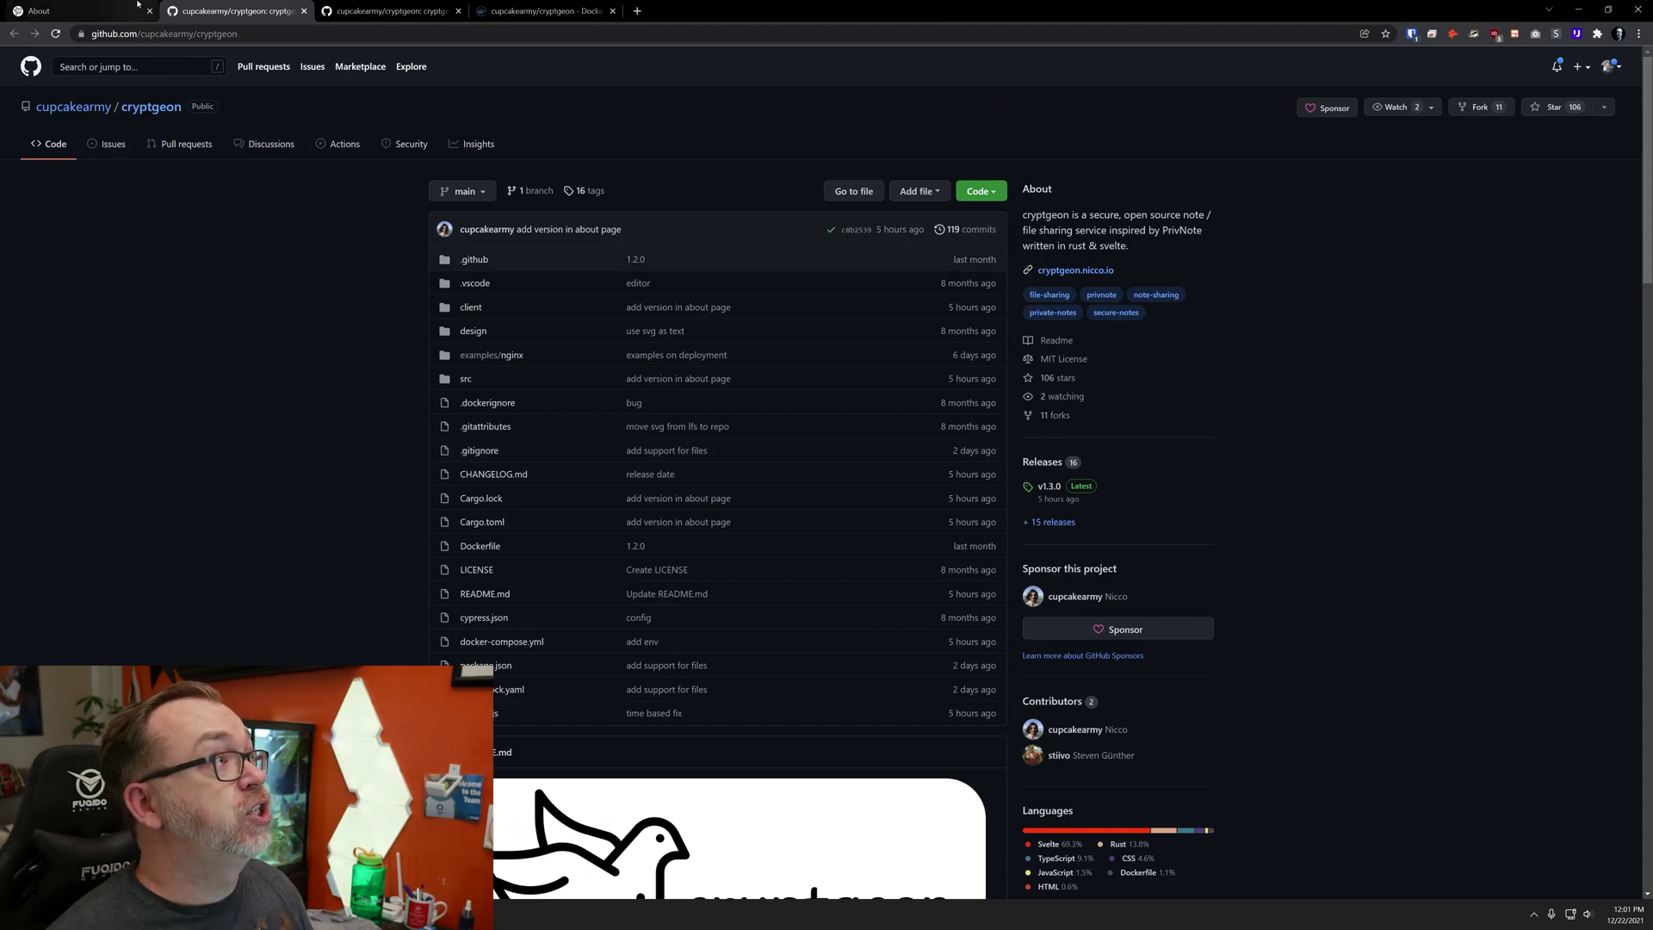
- Switch back to the first tab showing Cryptgeon's About page (v1.3.0)
{"action": "left_click", "coordinate": [51, 10]}
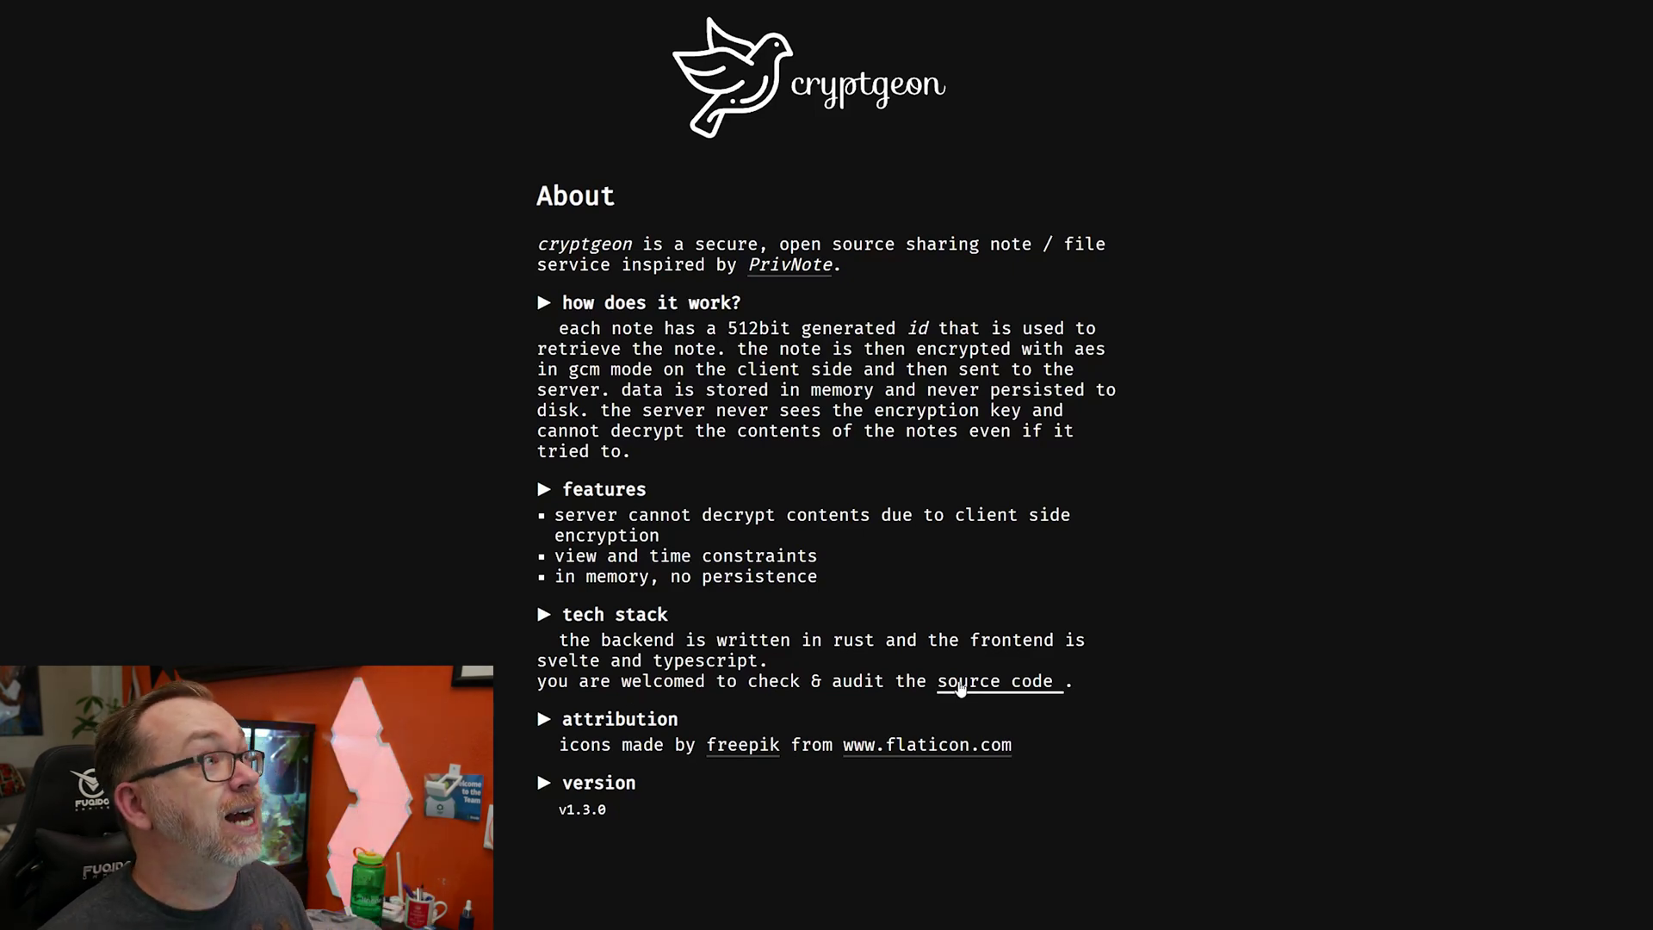
- Open the cryptgeon GitHub repository from the source code link and scroll to the README's Demo and Features sections
{"action": "left_click", "coordinate": [961, 686]}
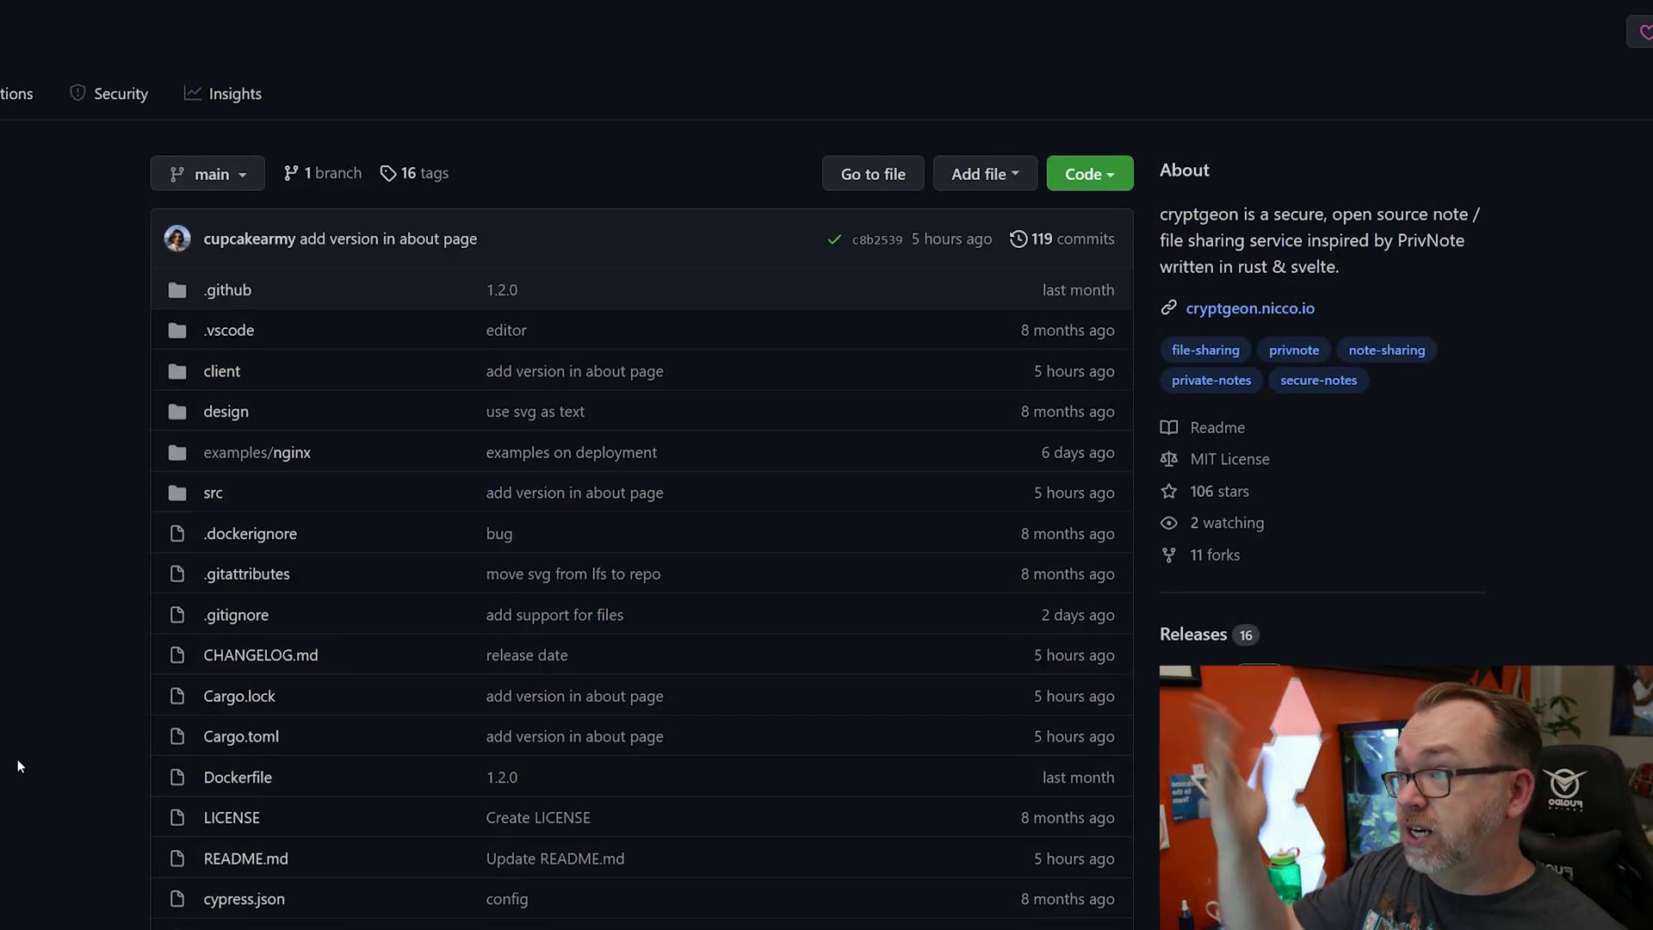
{"action": "scroll", "coordinate": [17, 758], "scroll_direction": "down", "scroll_amount": 5}
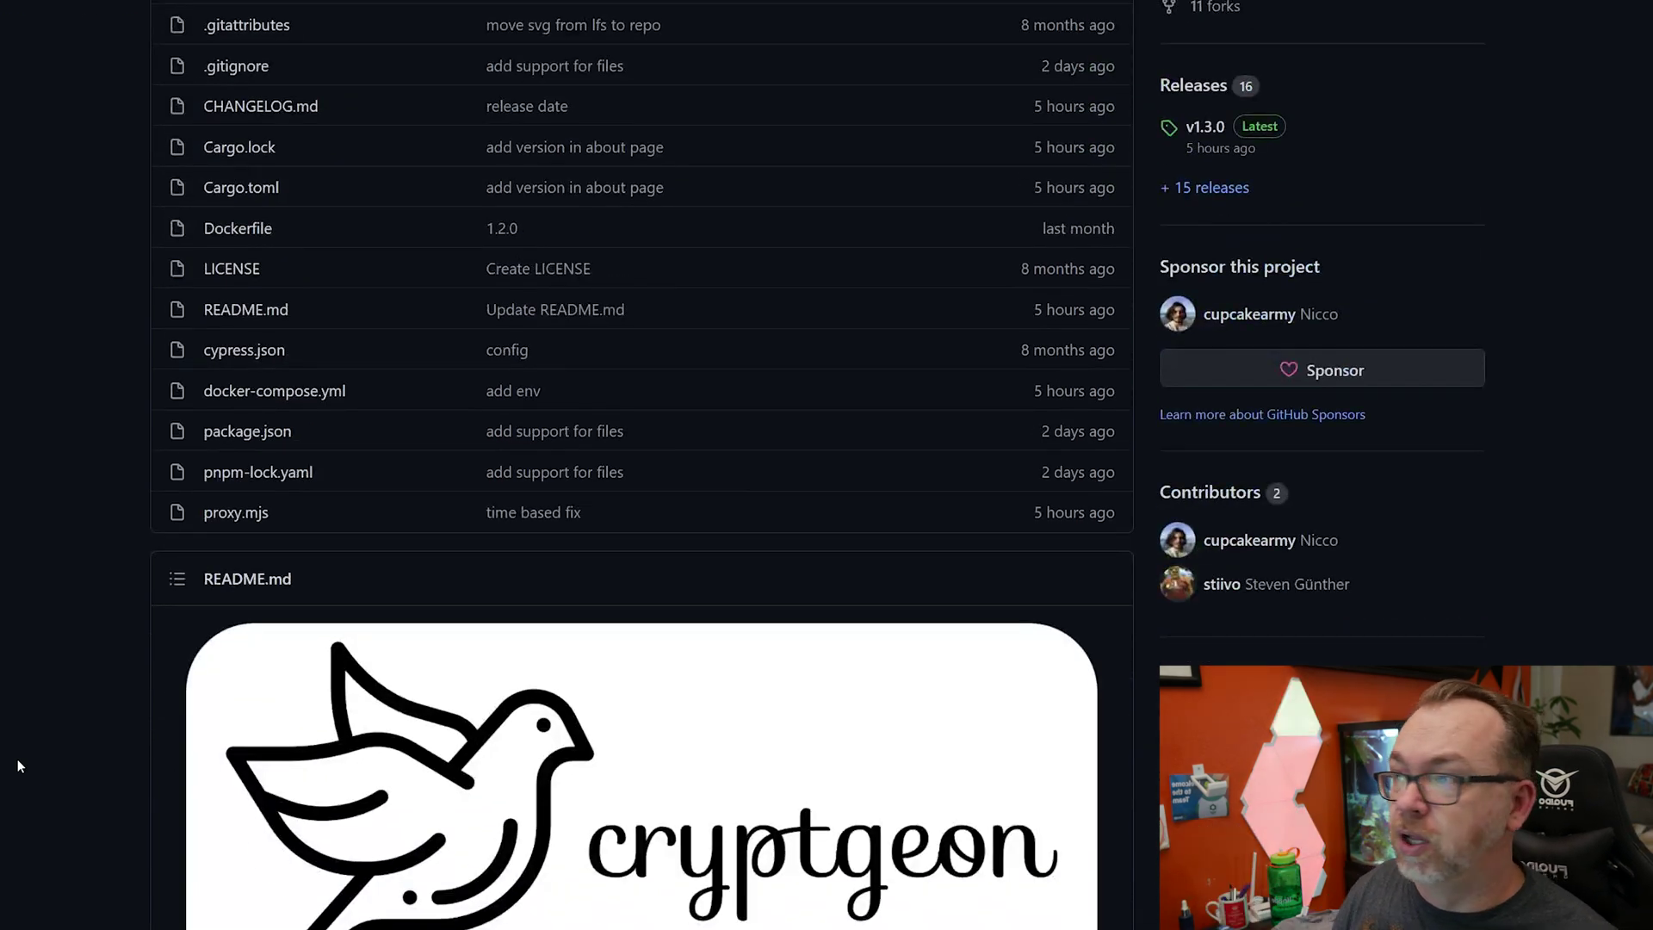
{"action": "scroll", "coordinate": [17, 758], "scroll_direction": "down", "scroll_amount": 6}
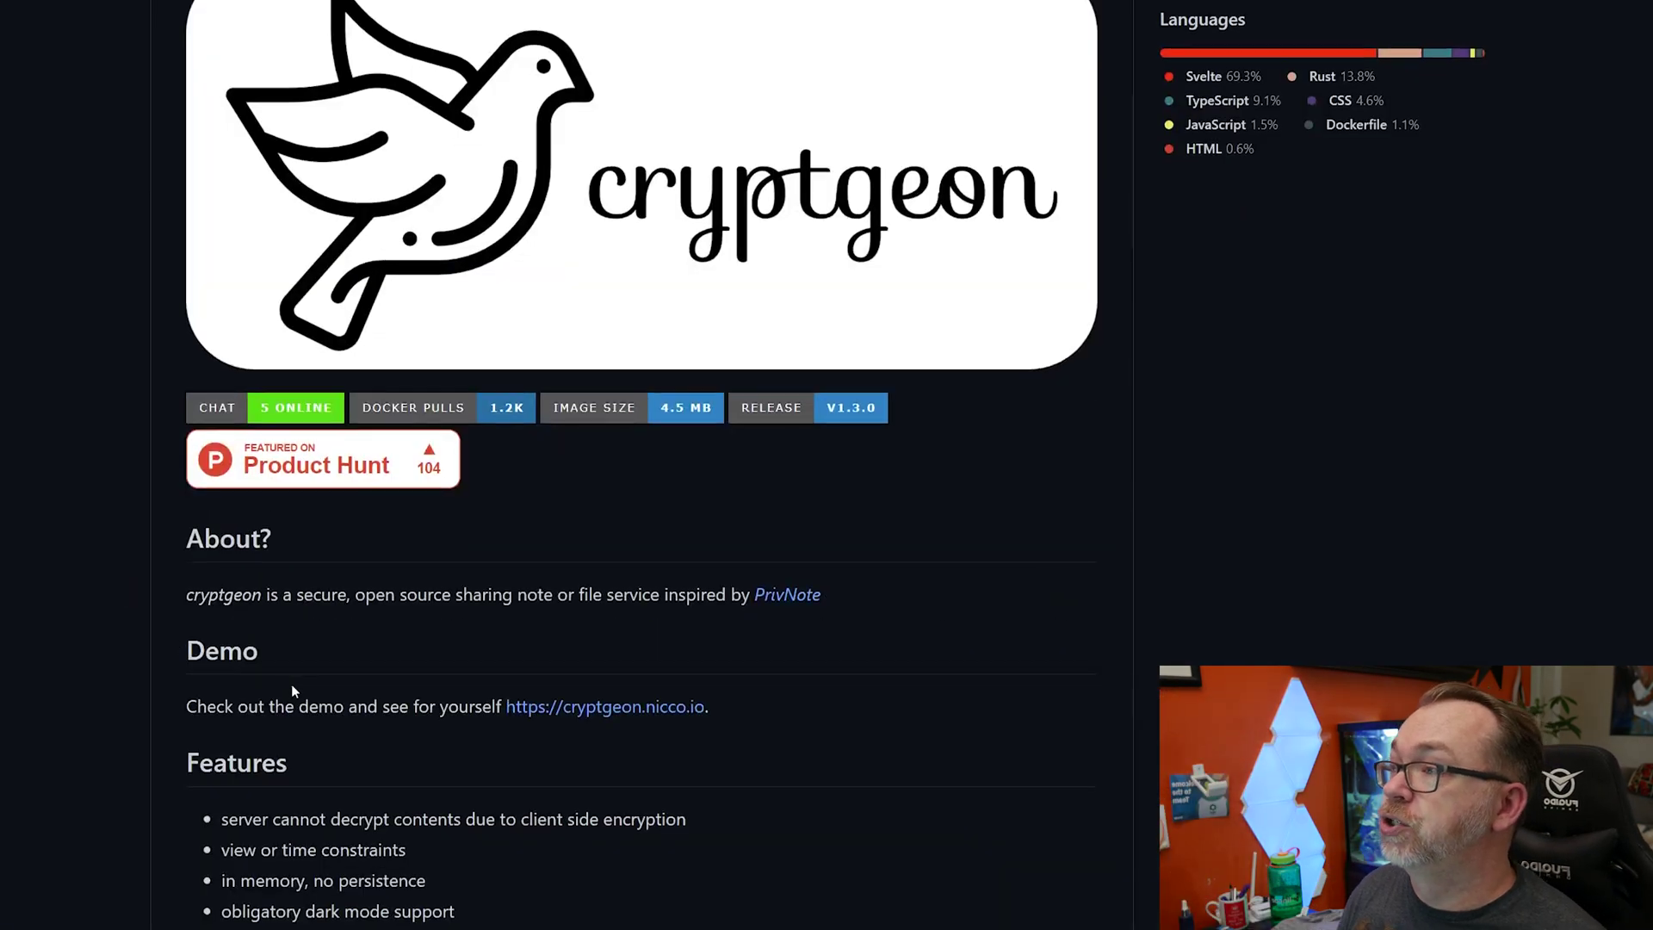
{"action": "scroll", "coordinate": [151, 684], "scroll_direction": "down", "scroll_amount": 15}
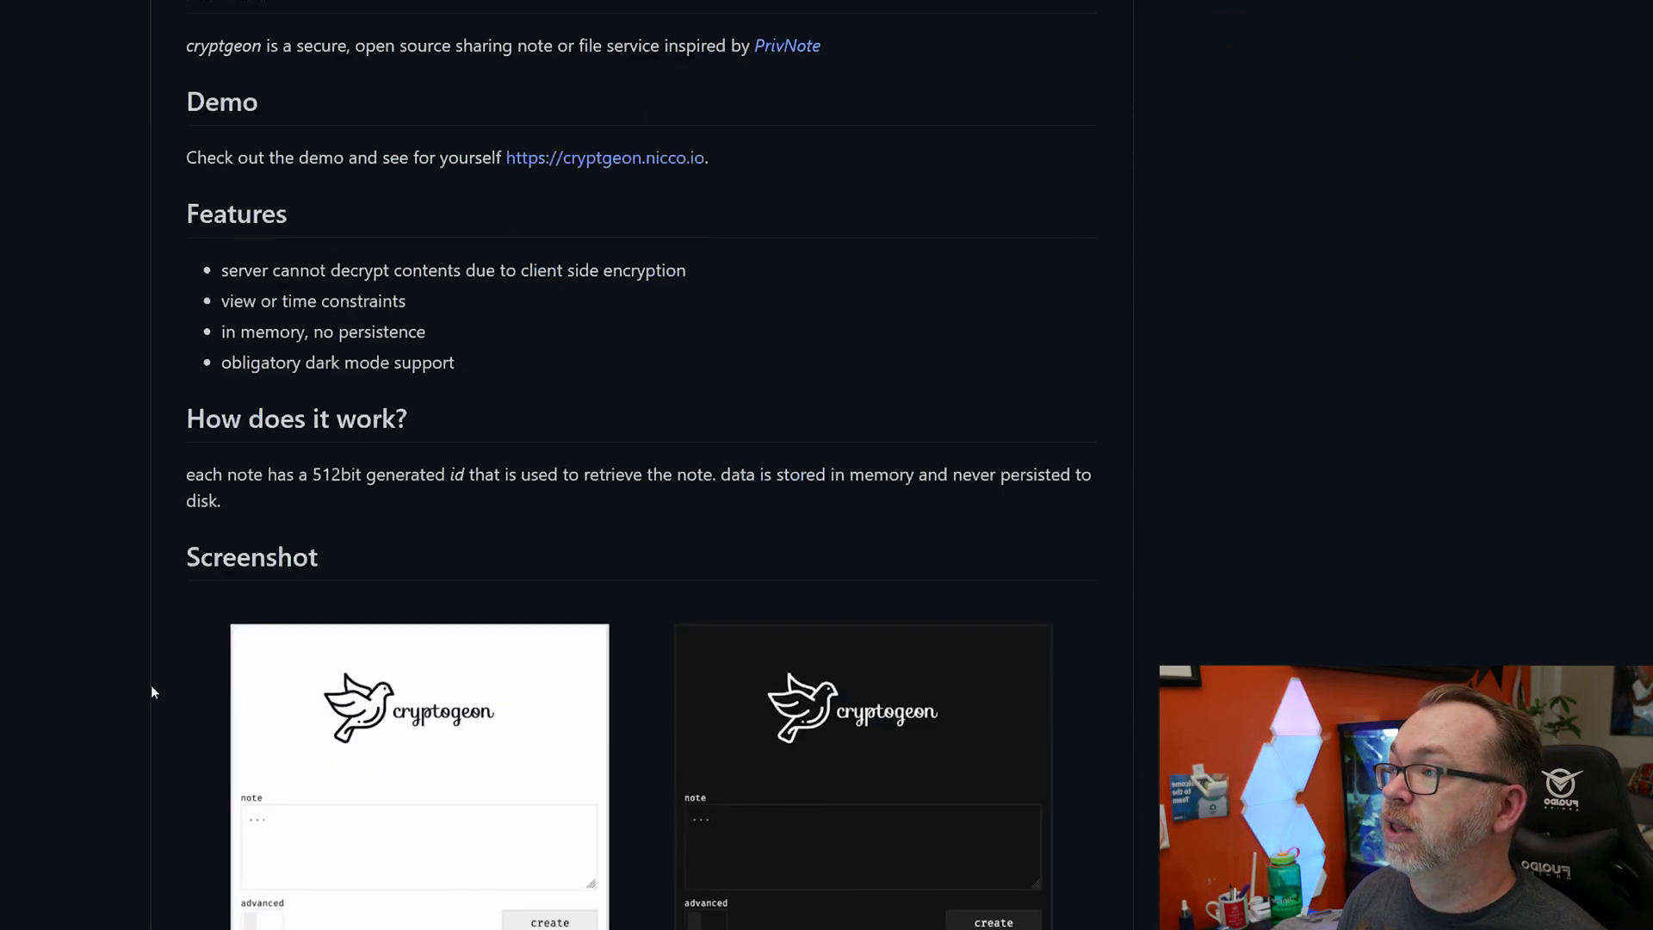
- Scroll to the README's Docker section and highlight the compose file, memcached entrypoint and 128M limit
{"action": "scroll", "coordinate": [122, 246], "scroll_direction": "down", "scroll_amount": 3}
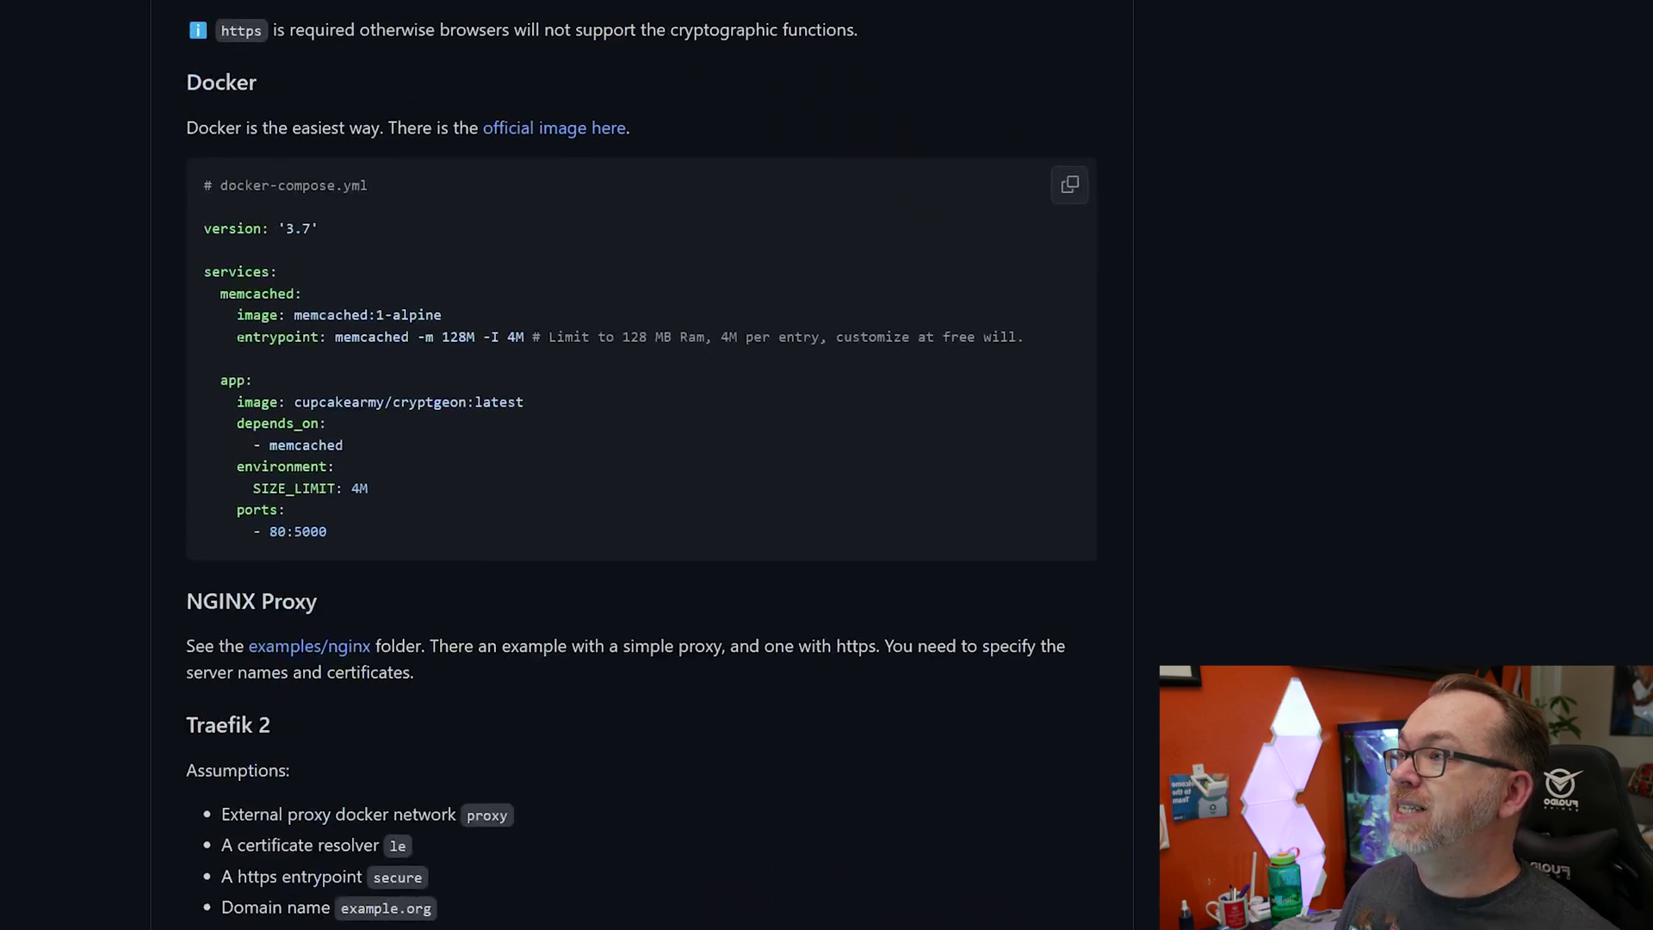
{"action": "left_click_drag", "start_coordinate": [203, 229], "coordinate": [529, 545]}
{"action": "left_click", "coordinate": [432, 466]}
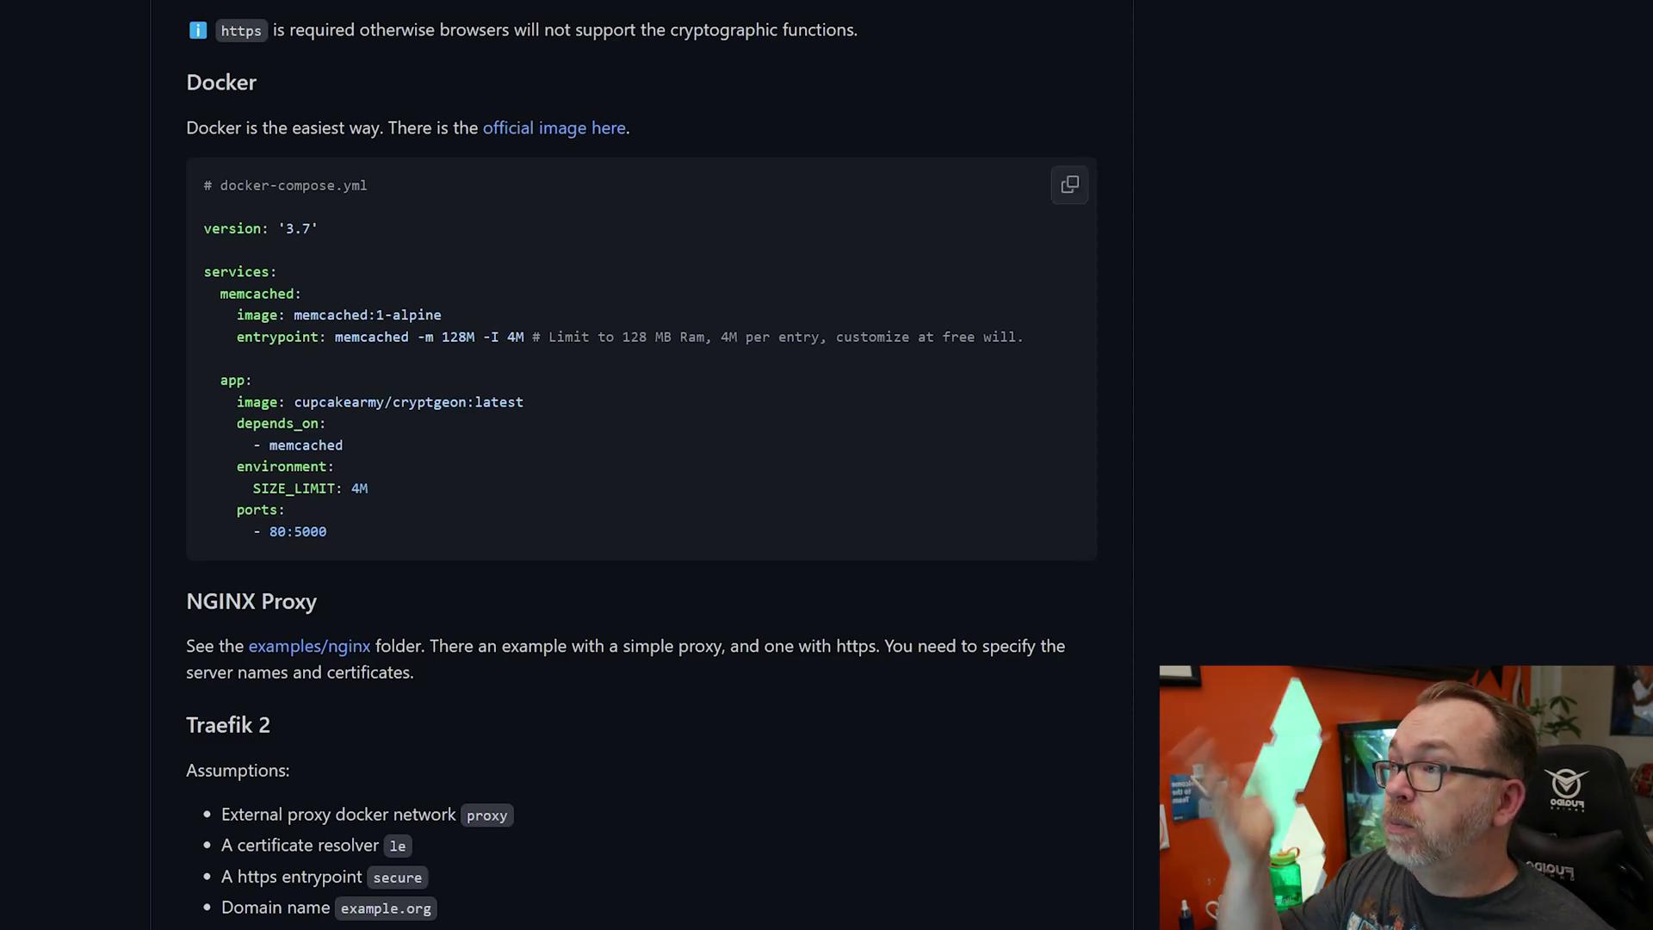
{"action": "double_click", "coordinate": [370, 337]}
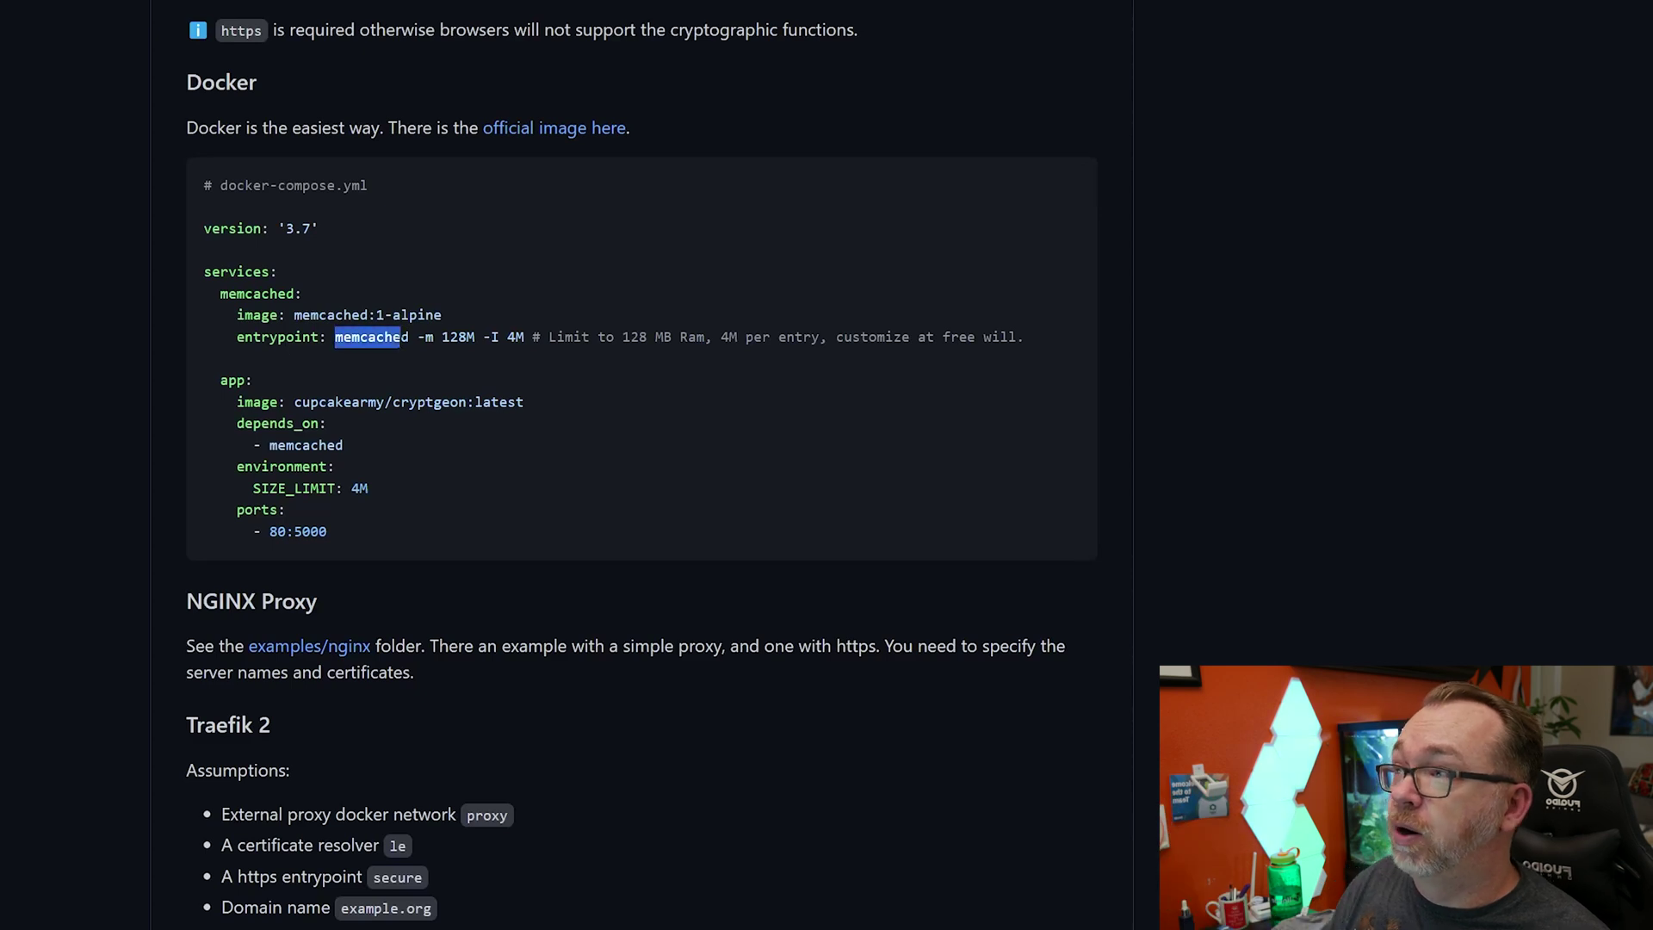
{"action": "left_click", "coordinate": [1069, 184]}
{"action": "left_click_drag", "start_coordinate": [434, 336], "coordinate": [523, 336]}
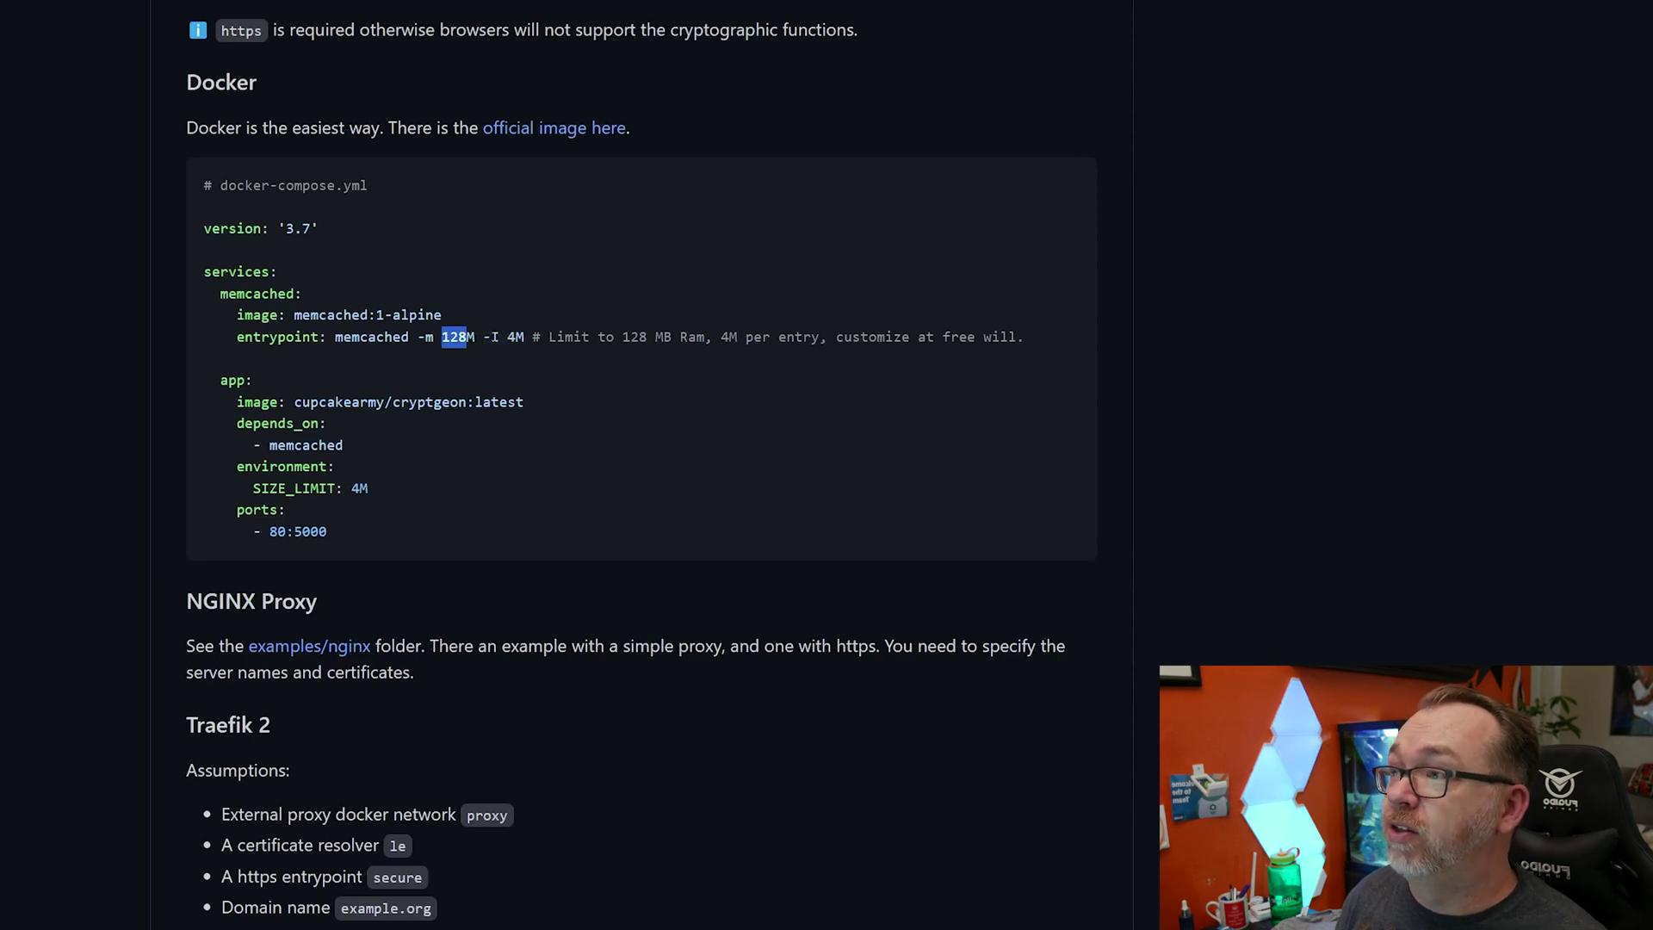
- Highlight the '-I 4M' per-entry limit and 'SIZE_LIMIT: 4M' in the example compose file
{"action": "left_click_drag", "start_coordinate": [491, 336], "coordinate": [524, 337]}
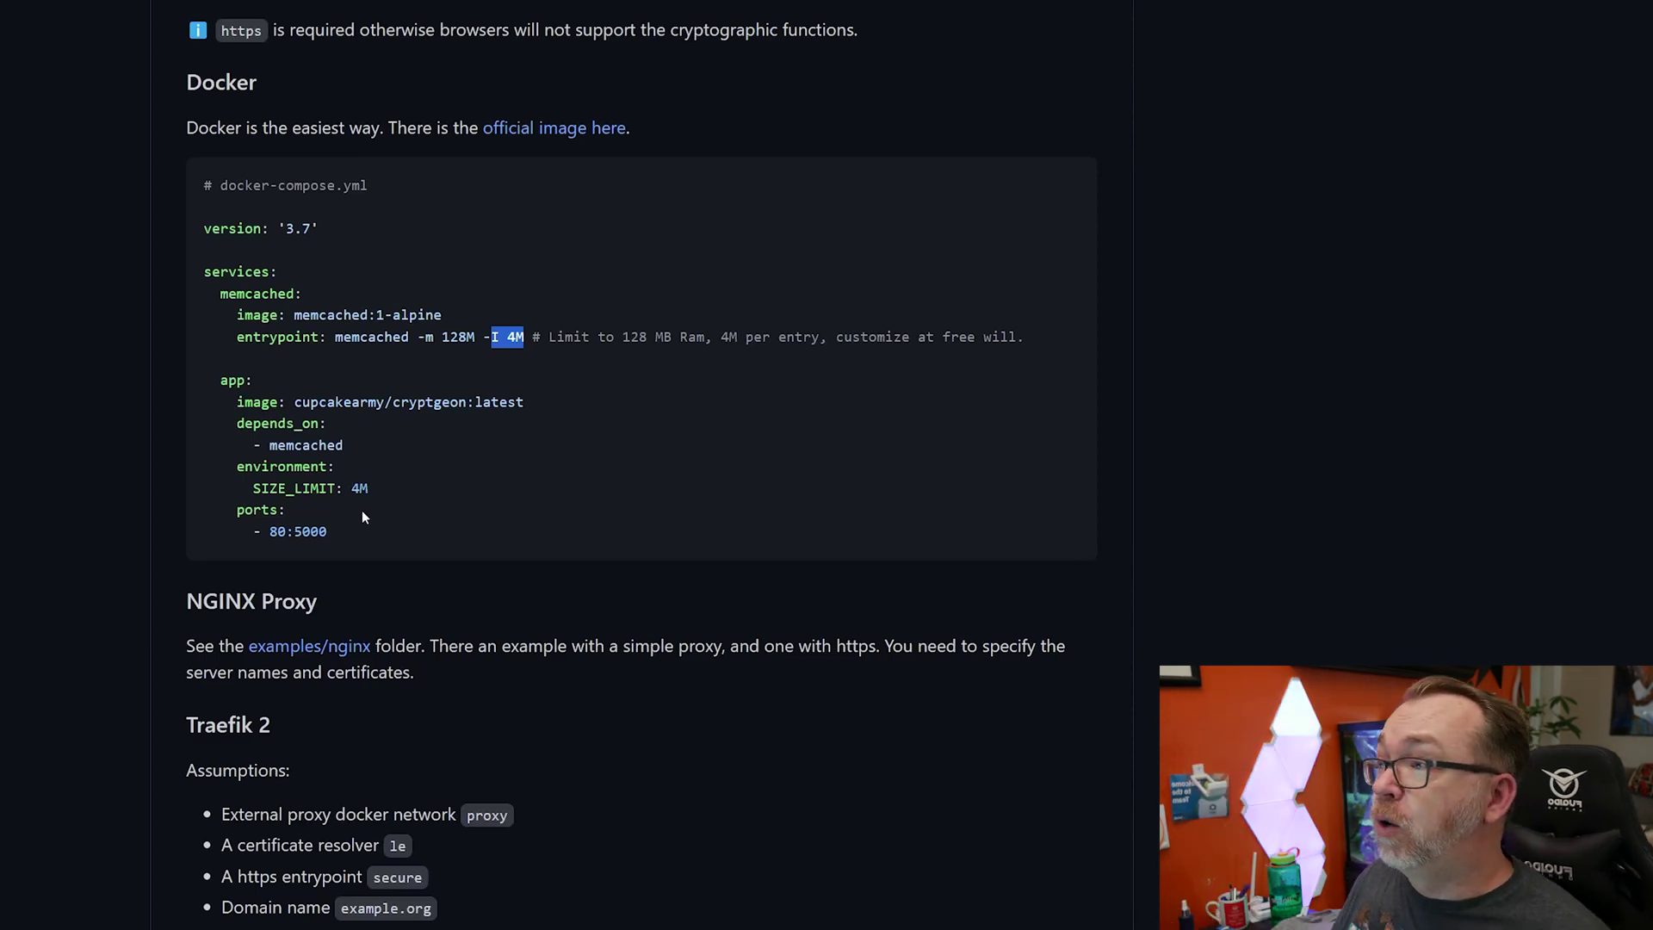
{"action": "left_click_drag", "start_coordinate": [251, 488], "coordinate": [395, 483]}
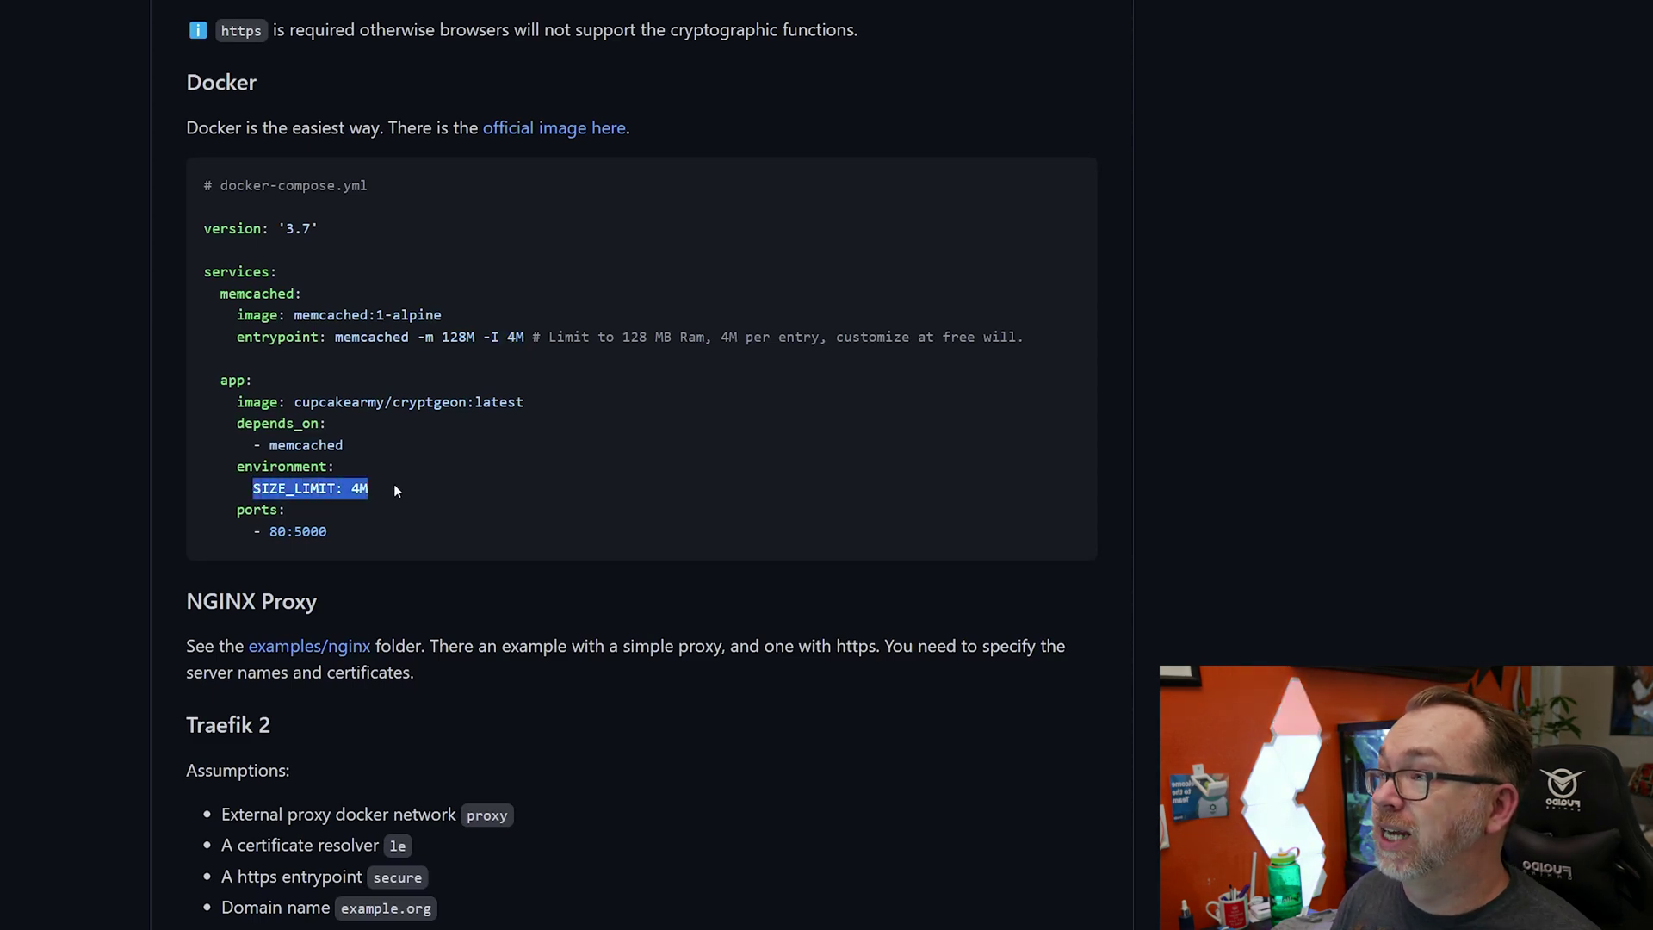
{"action": "left_click", "coordinate": [359, 502]}
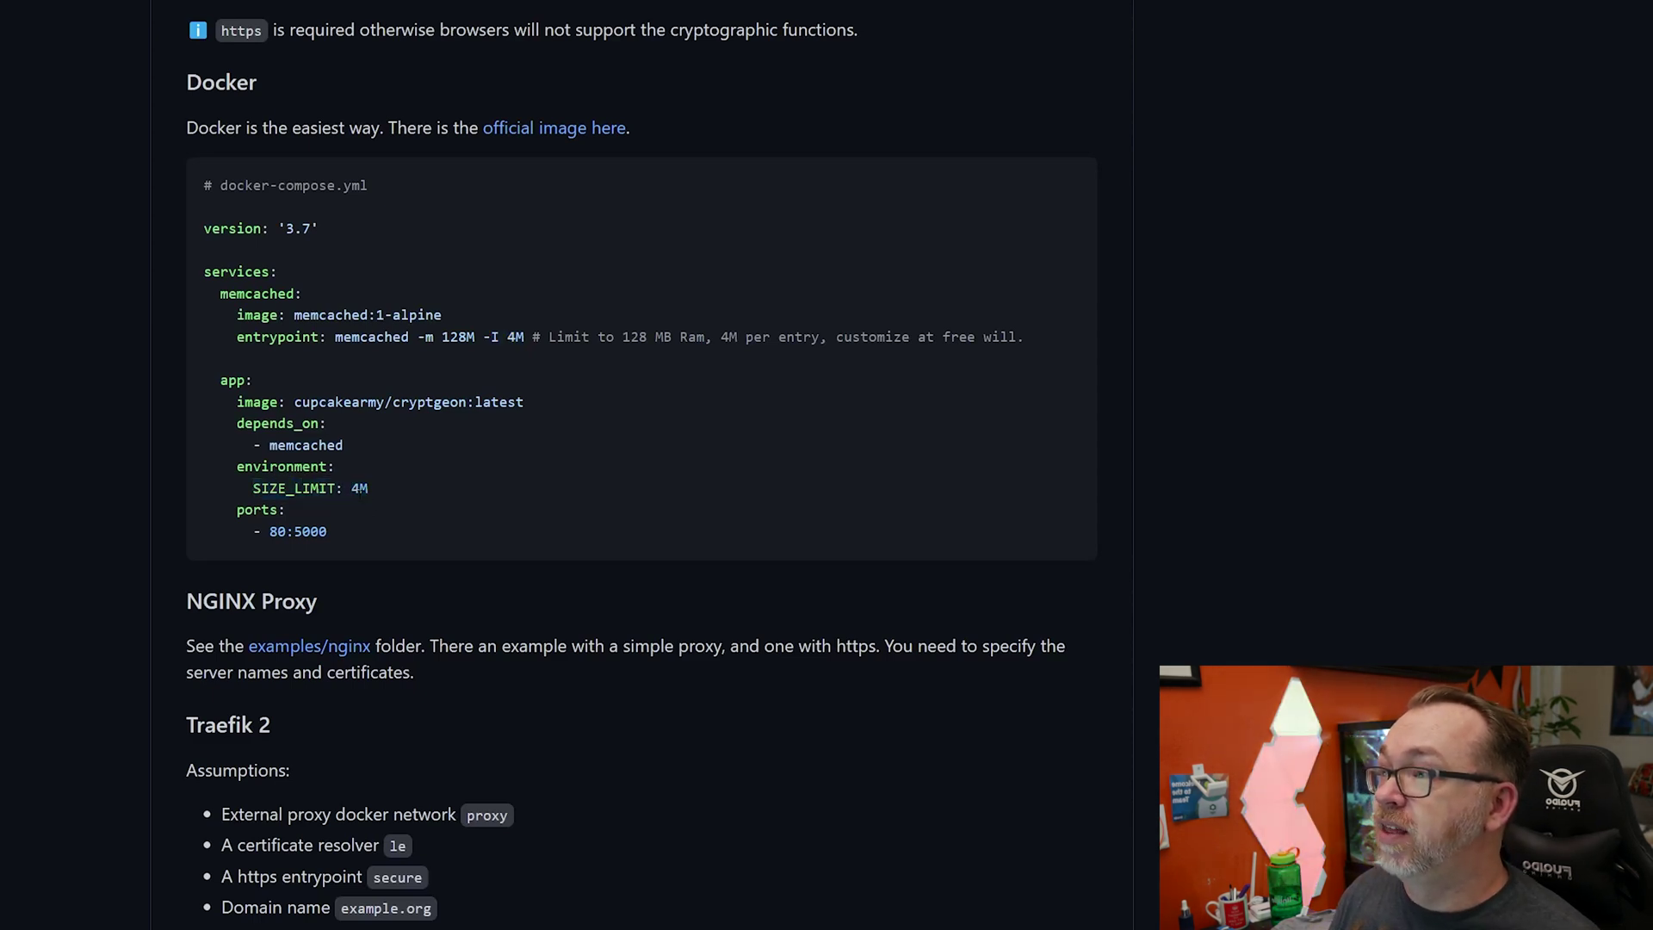
{"action": "left_click_drag", "start_coordinate": [507, 337], "coordinate": [516, 337]}
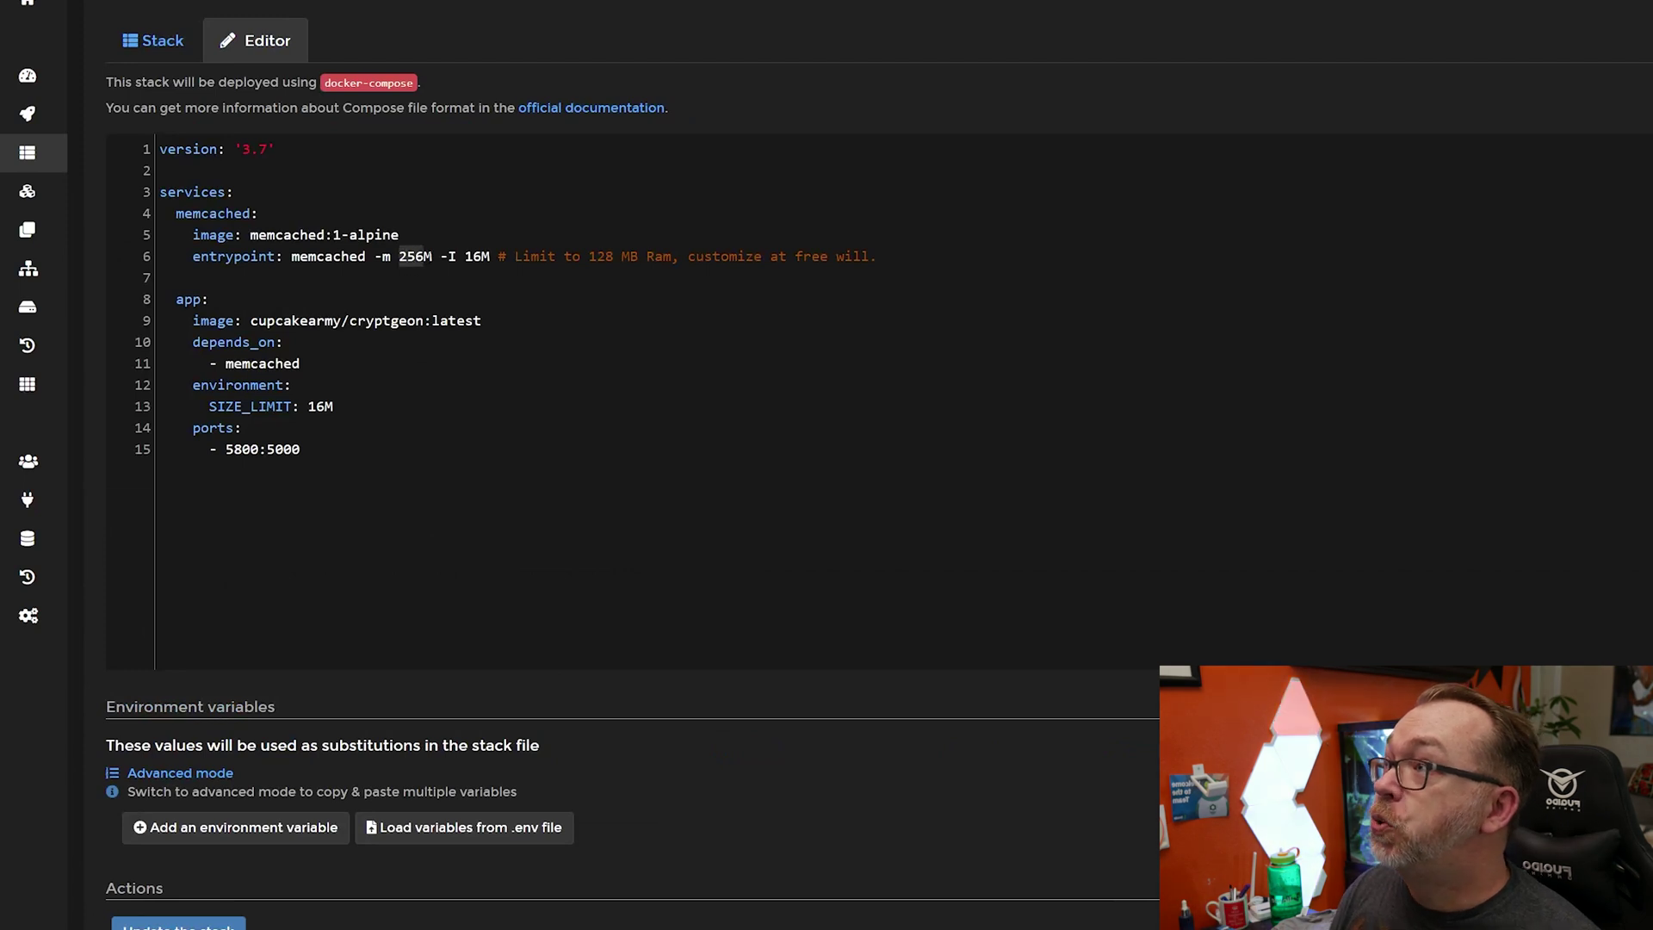
- Point out the stack's 16M per-entry limit, then bring up the instance at 192.168.1.25:5800
{"action": "left_click", "coordinate": [464, 256]}
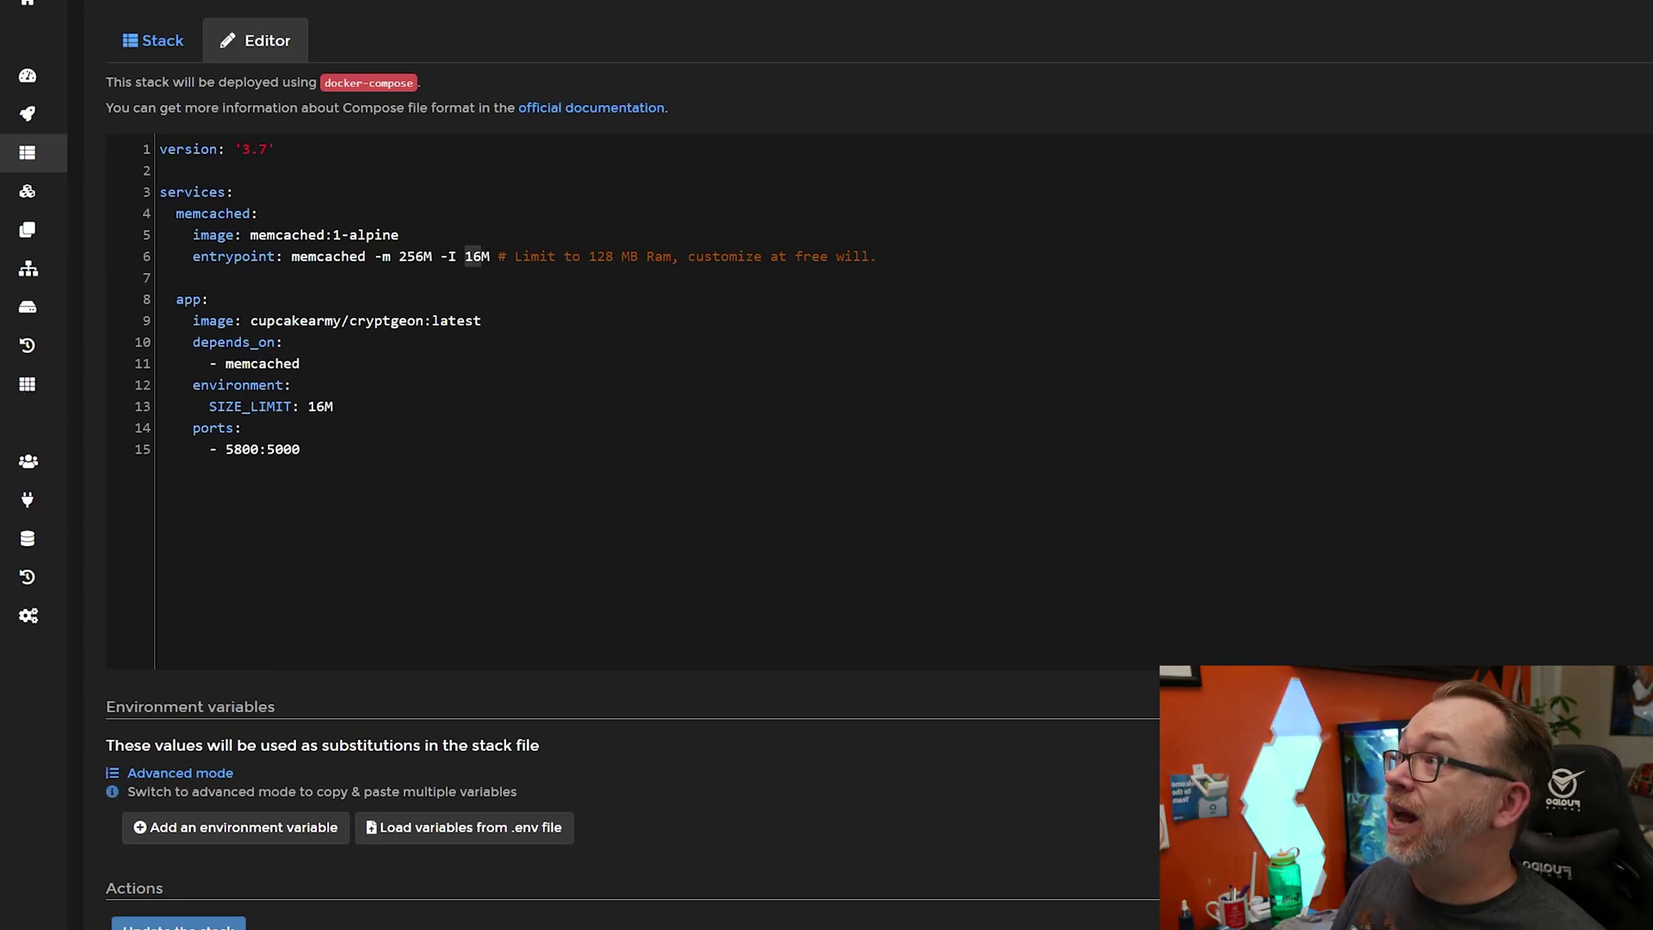
{"action": "key", "text": "alt+Tab"}
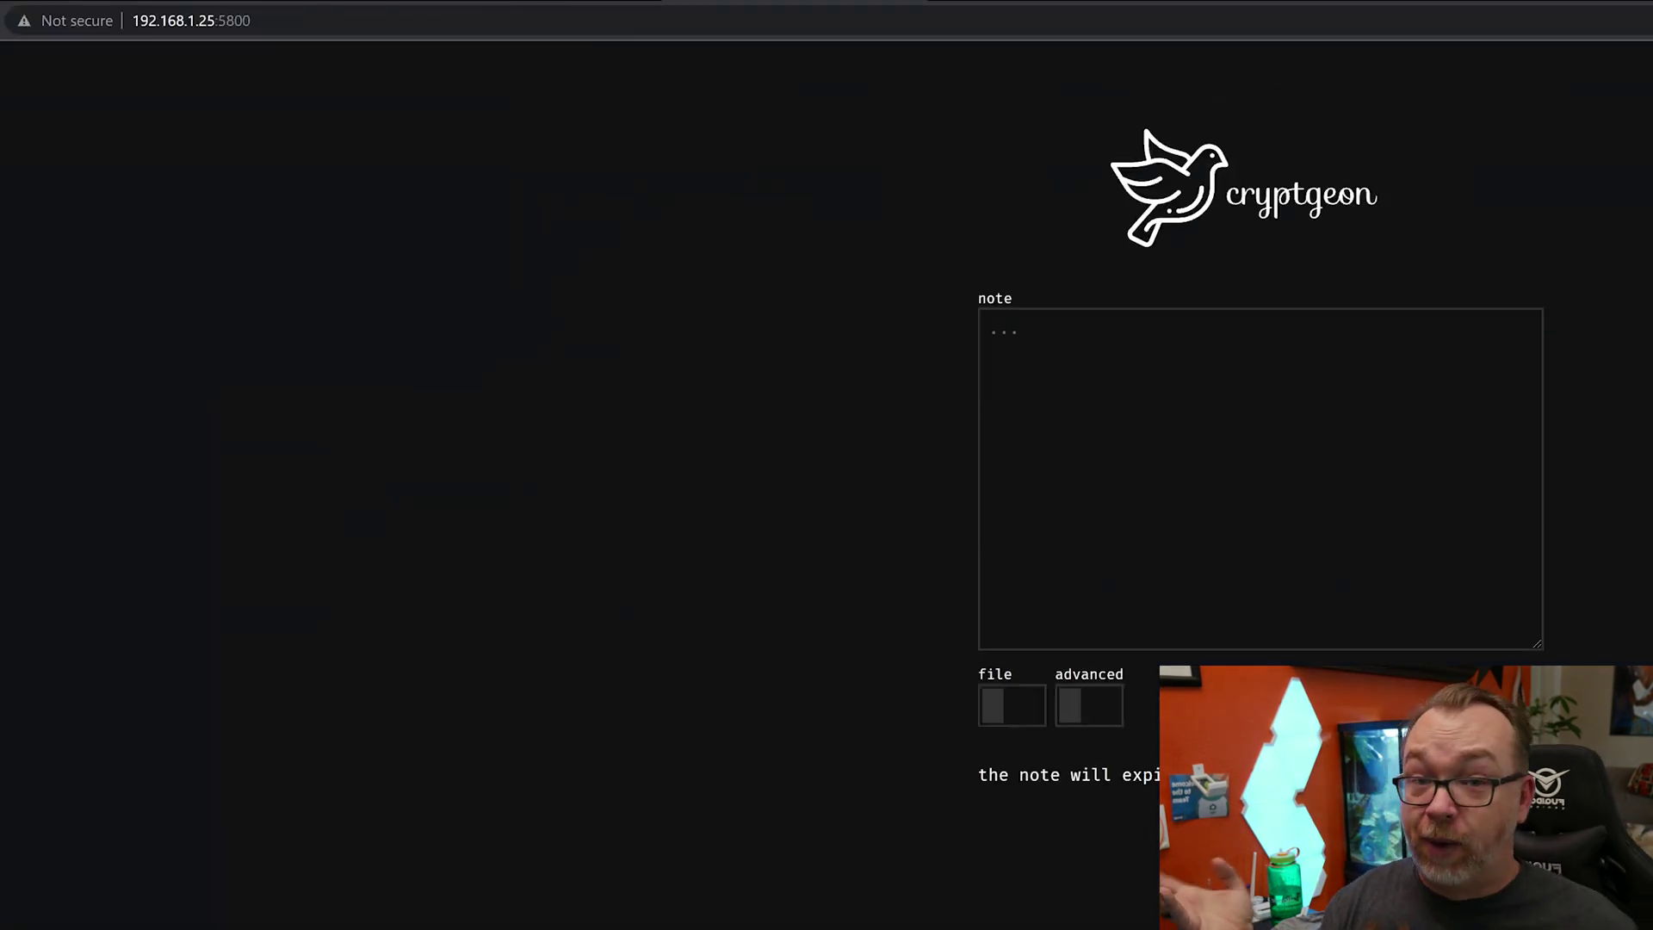
- Paste a large Lorem ipsum block into a note on the local instance and try creating it
{"action": "left_click", "coordinate": [411, 25]}
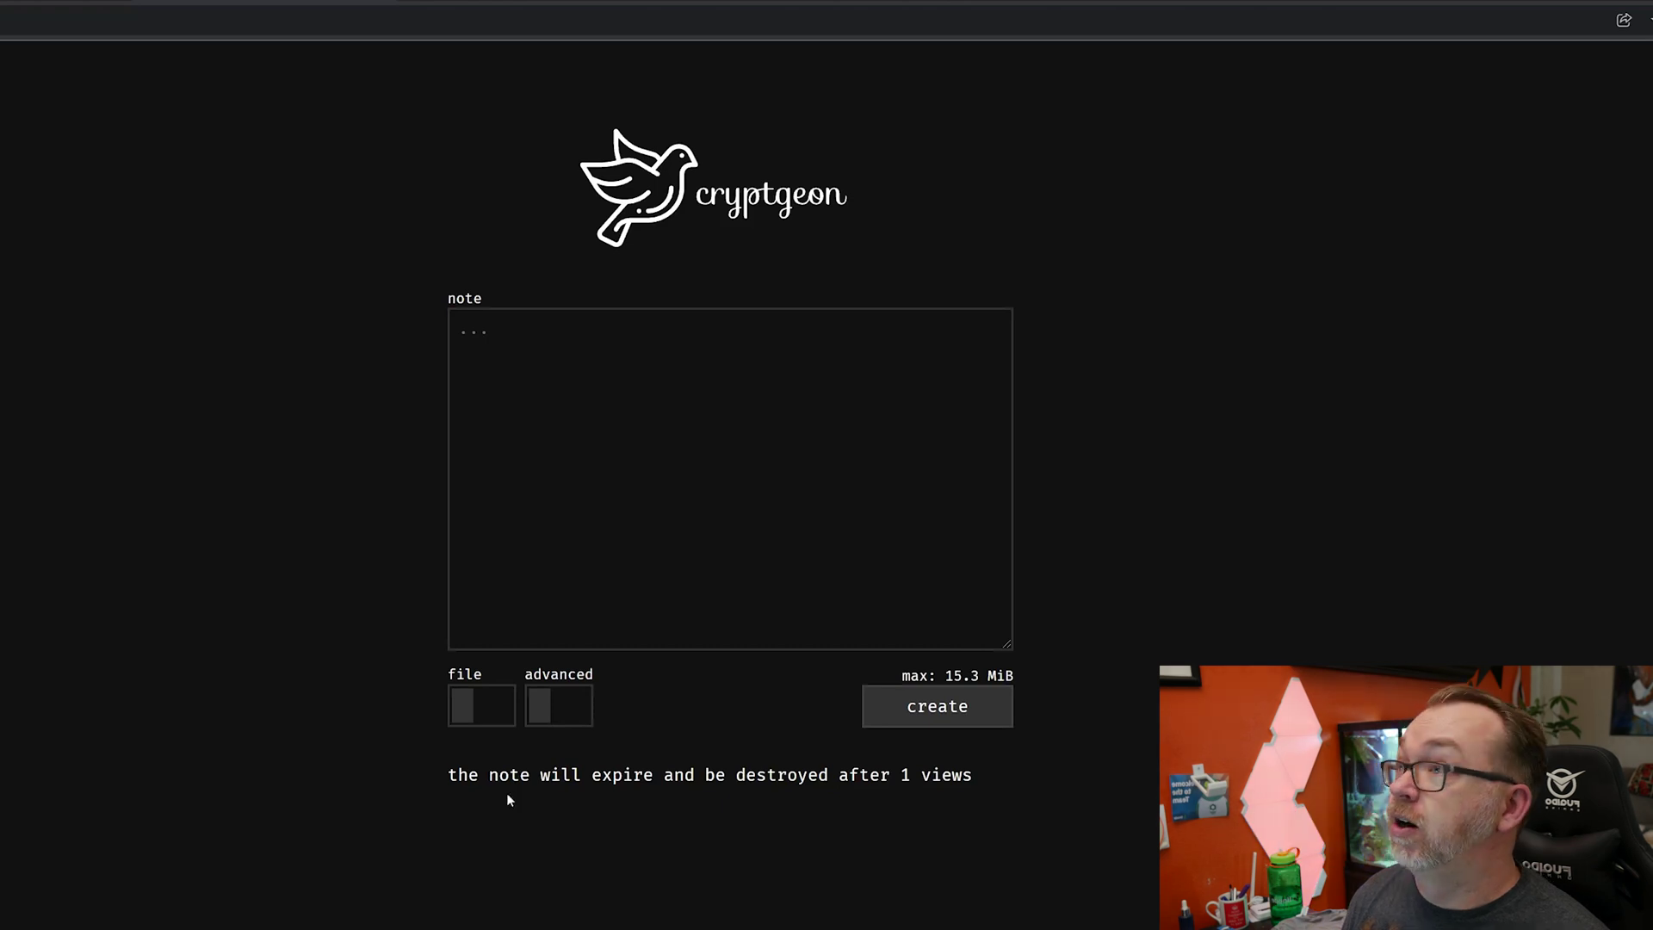
{"action": "left_click", "coordinate": [620, 437]}
{"action": "key", "text": "ctrl+v"}
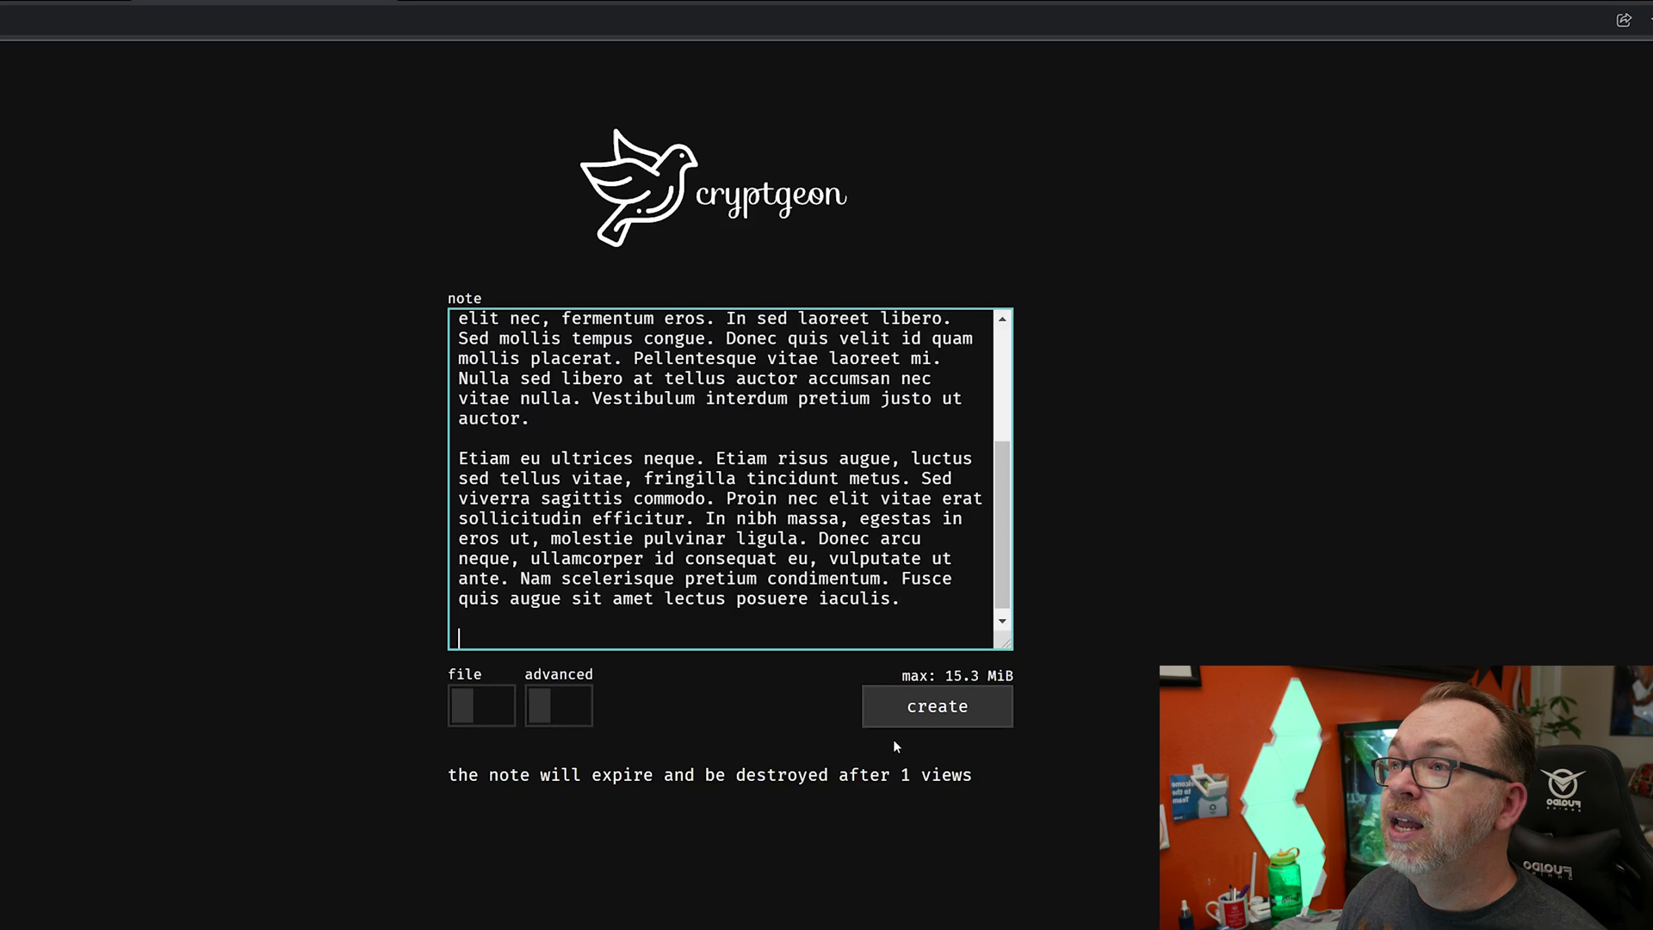
{"action": "left_click", "coordinate": [911, 723]}
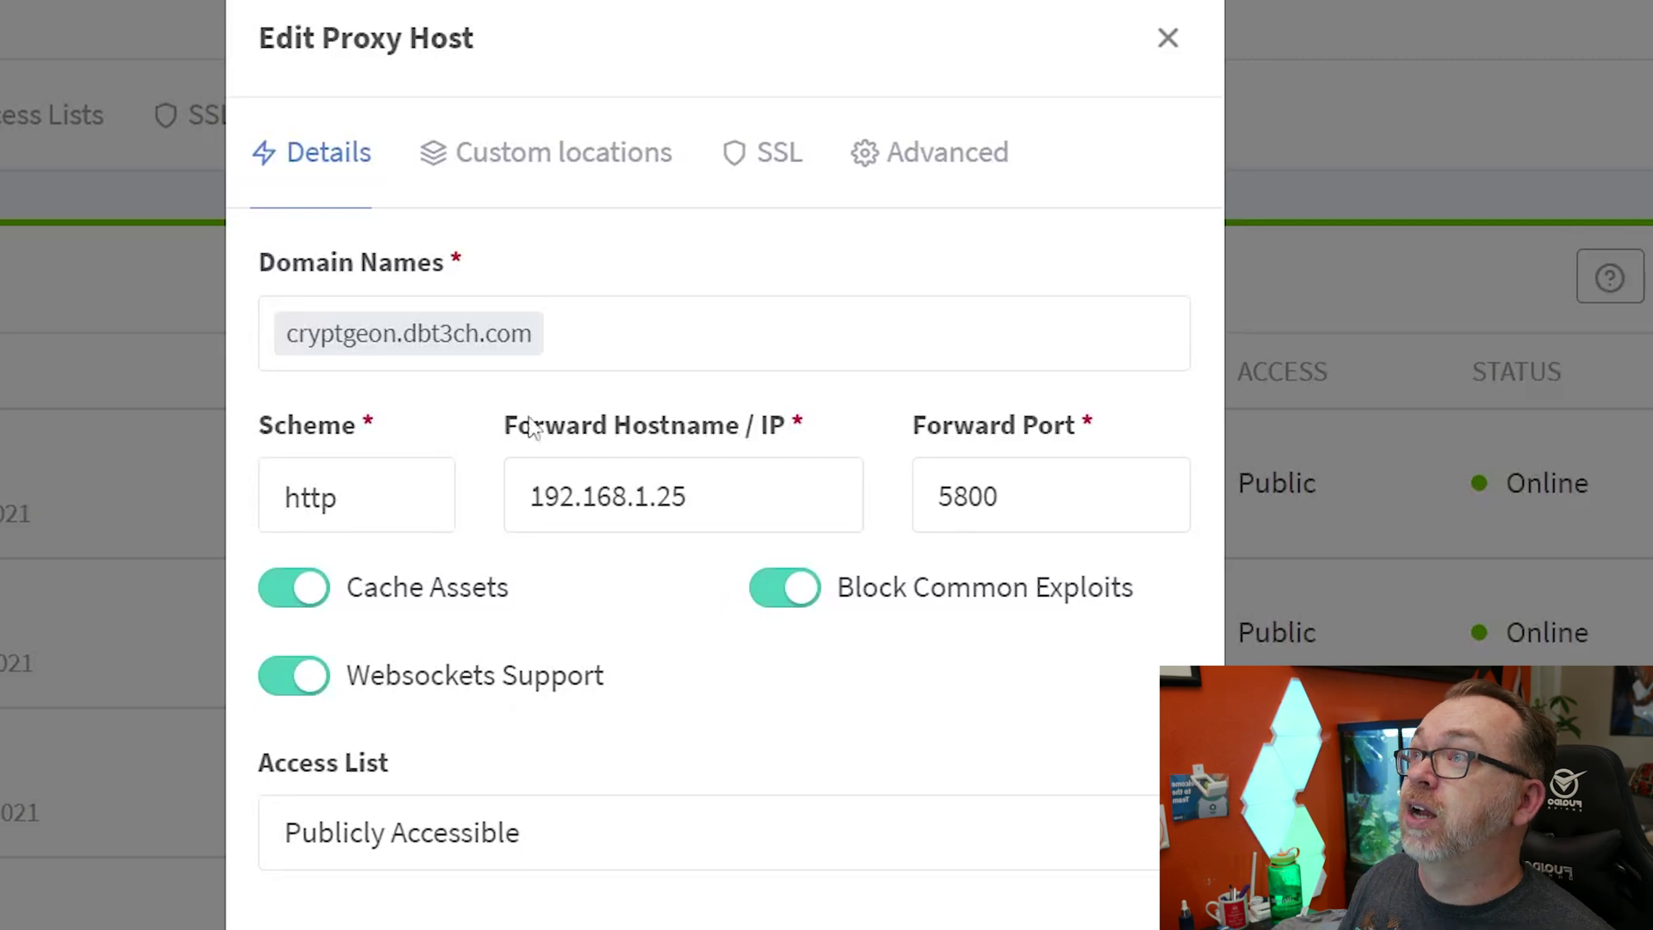
- Check the cryptgeon host's SSL settings: DBT3CH certificate with Force SSL, HTTP/2 and HSTS enabled
{"action": "left_click", "coordinate": [797, 175]}
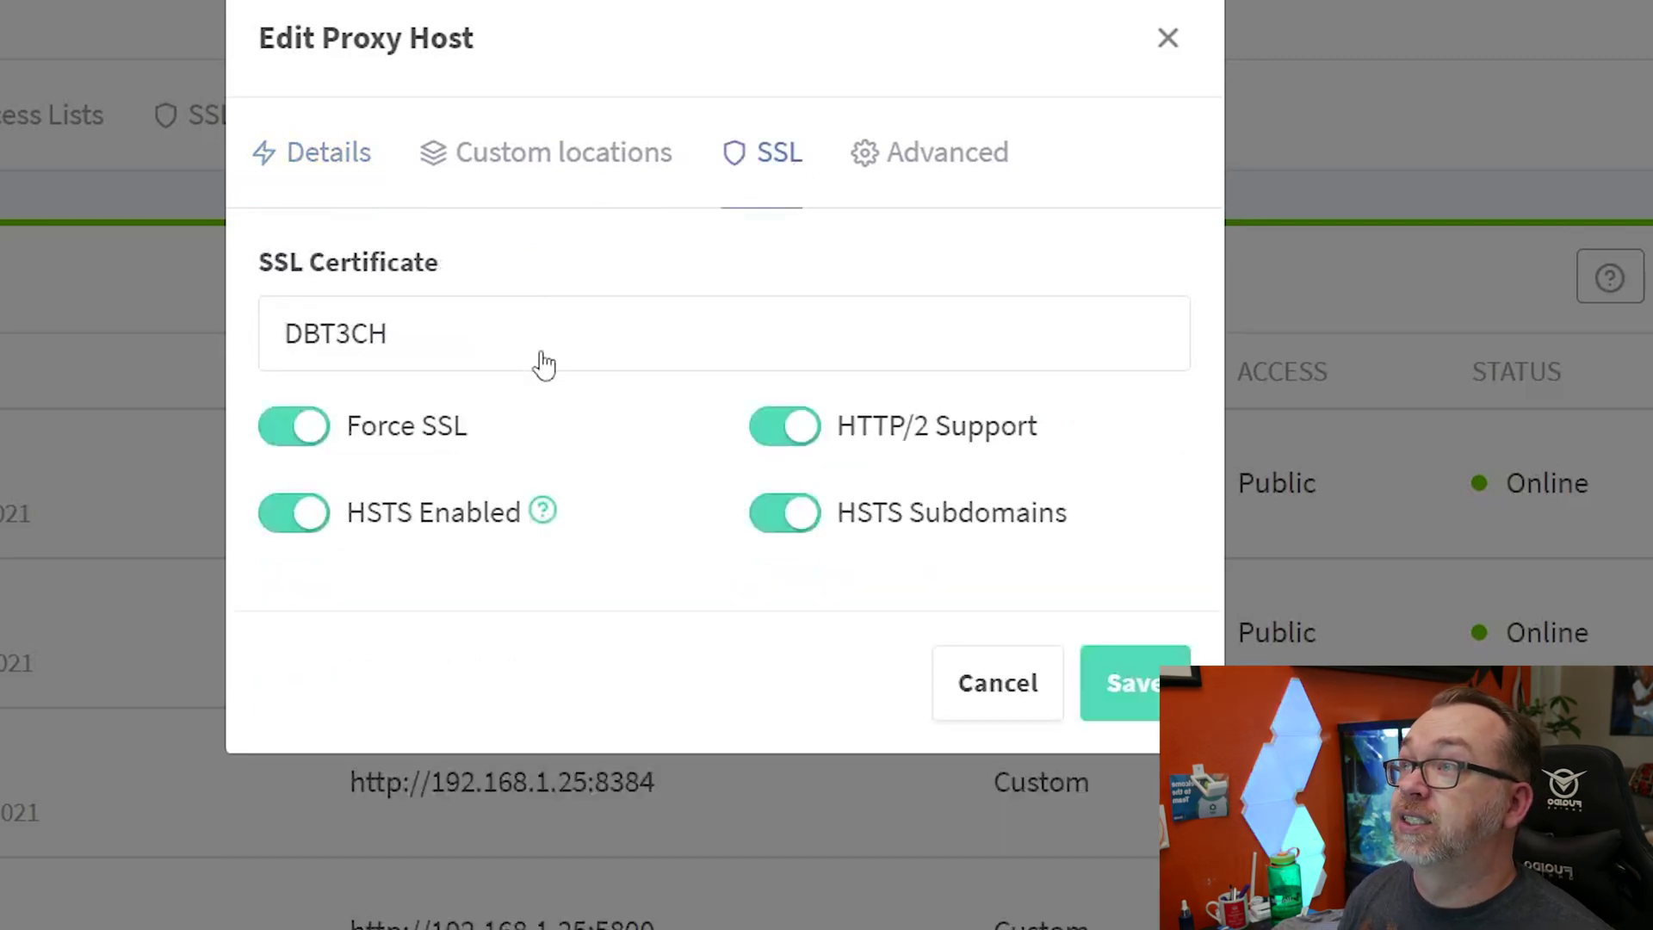